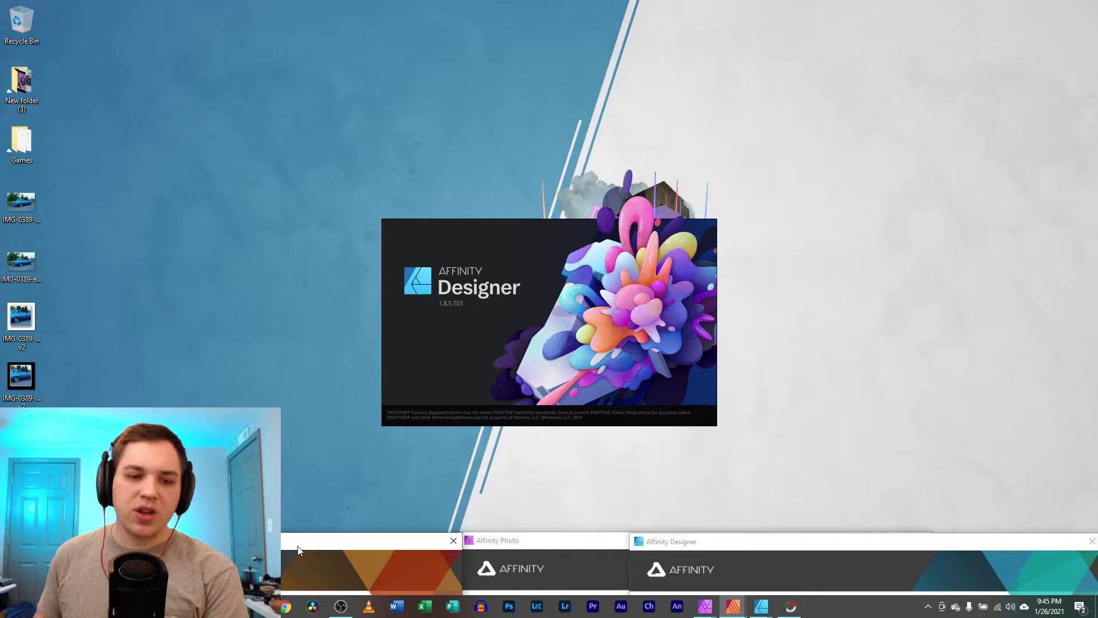
Switch to PhotoScape X Pro to view its editor, and minimize it again.
click(791, 606)
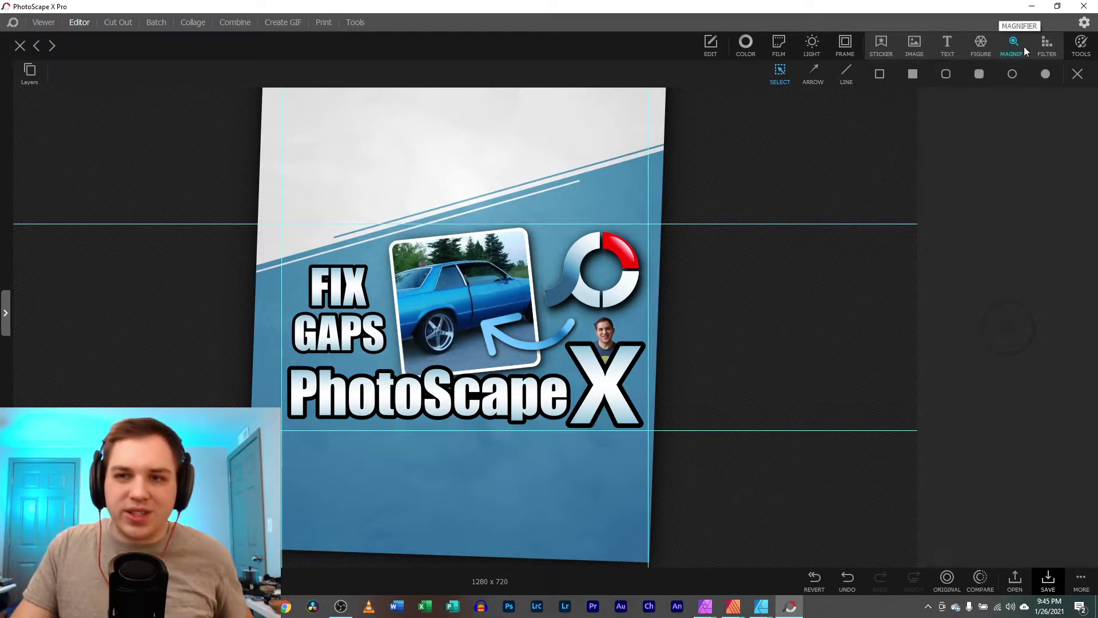
click(1031, 8)
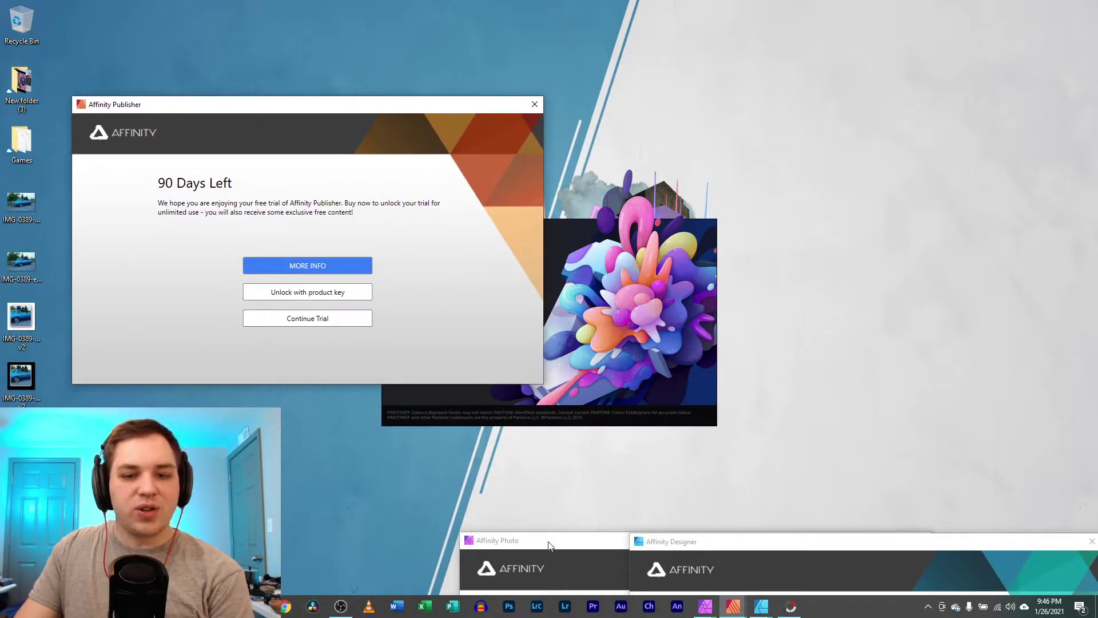
Lay out the Affinity Photo and Designer trial windows on the desktop and continue the trial in Publisher, Photo and Designer.
drag(517, 498, 476, 144)
drag(714, 541, 795, 191)
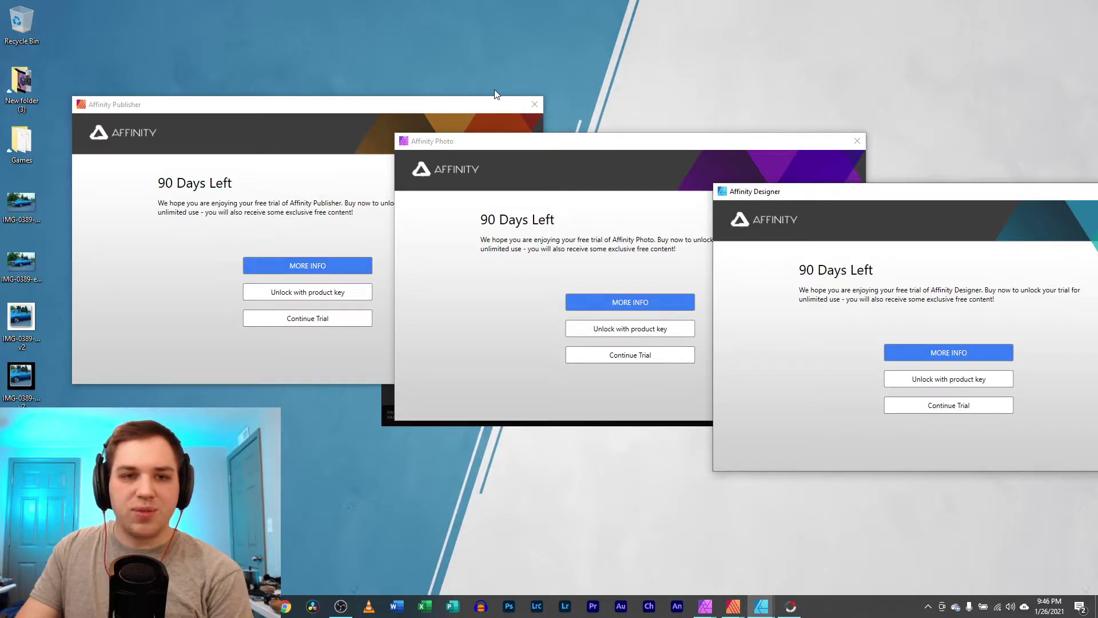
click(341, 322)
click(629, 355)
click(930, 405)
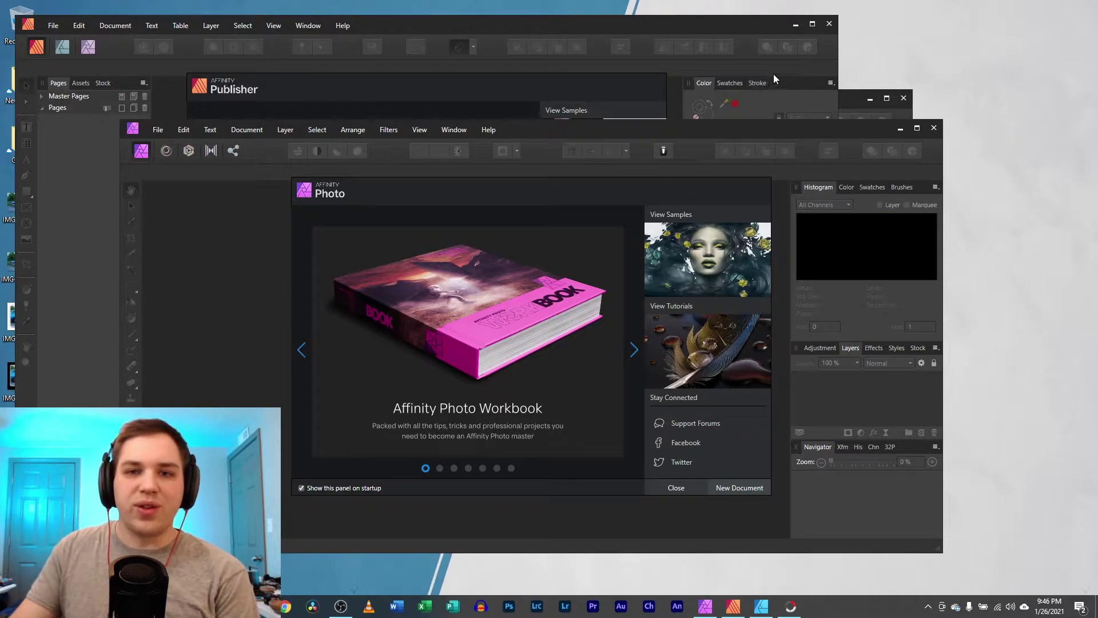
Minimize the Affinity Publisher and Designer windows so only Affinity Photo stays on screen.
click(794, 25)
click(870, 98)
click(160, 129)
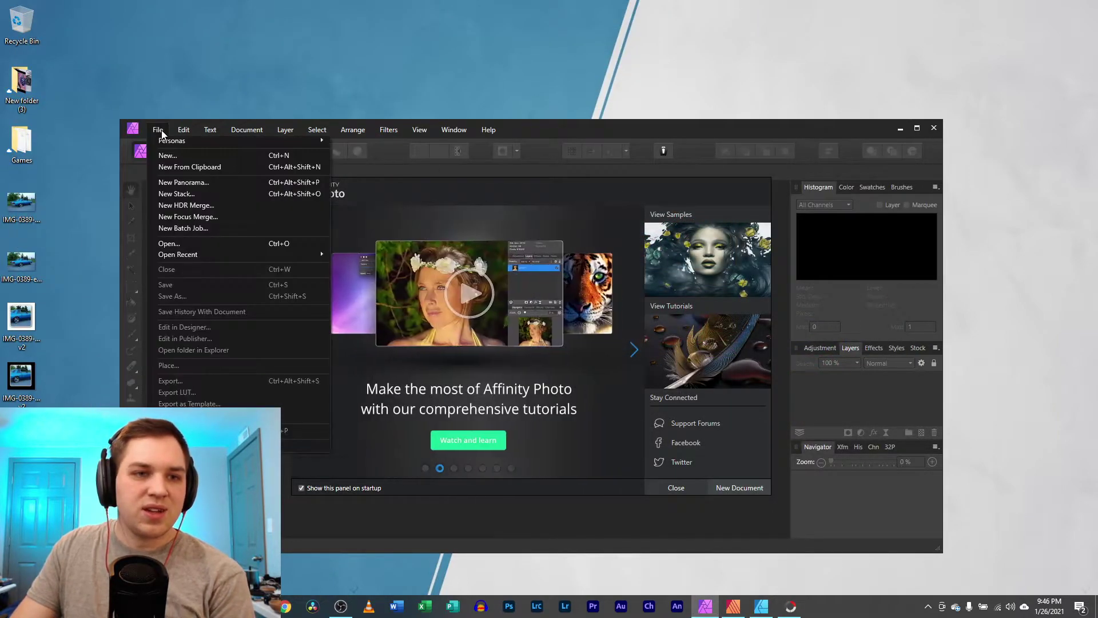
click(574, 120)
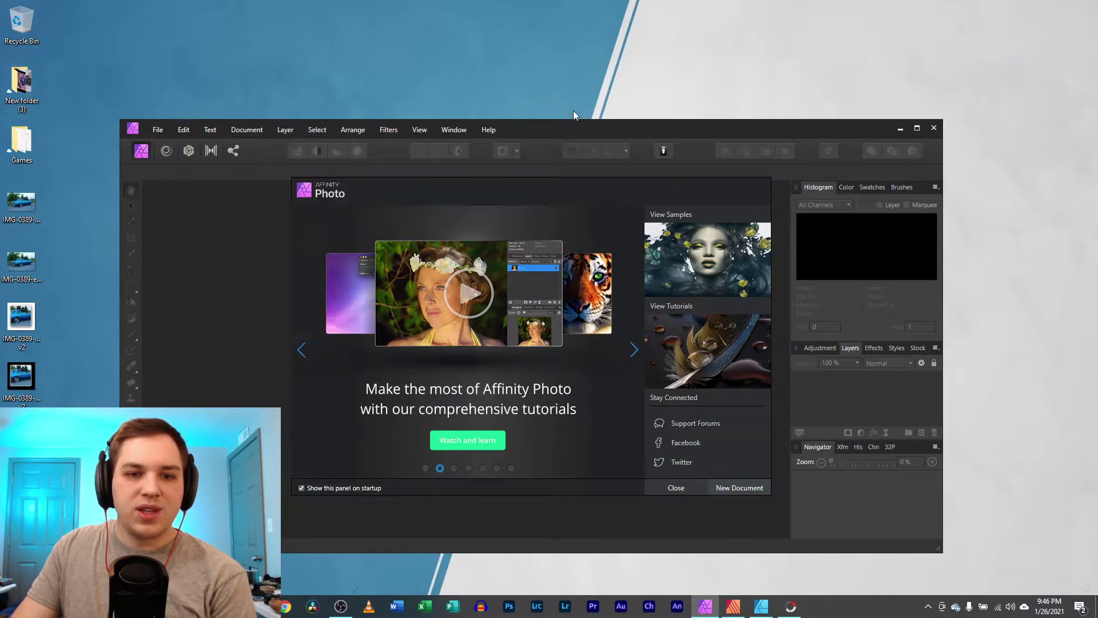
Close the Affinity Photo welcome panel and maximize the program window.
drag(590, 117, 592, 63)
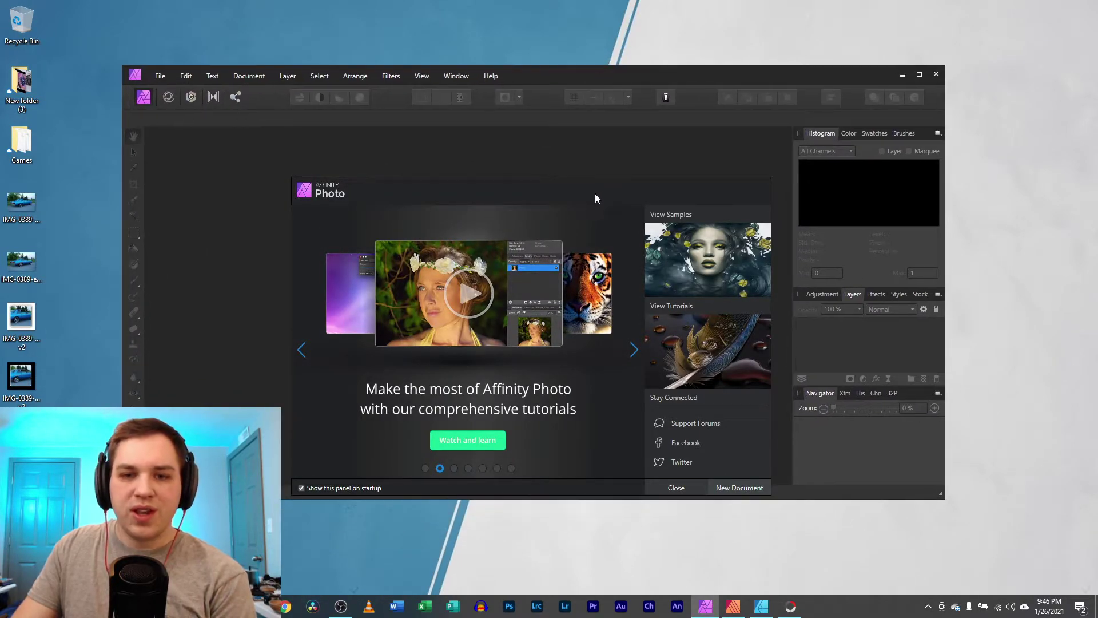
drag(594, 197, 583, 146)
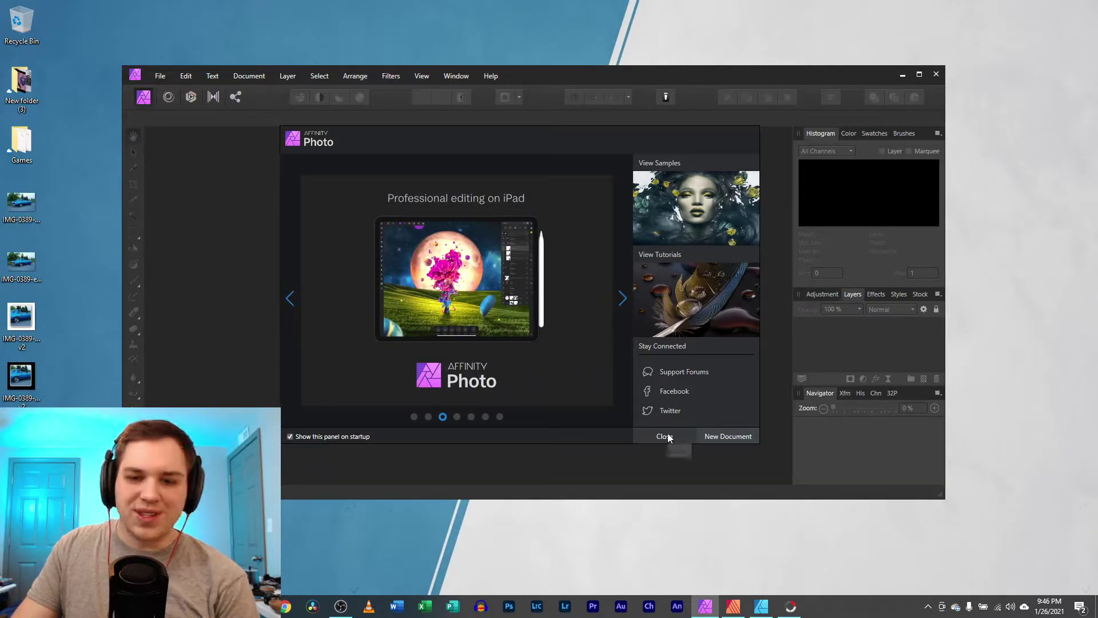
click(665, 437)
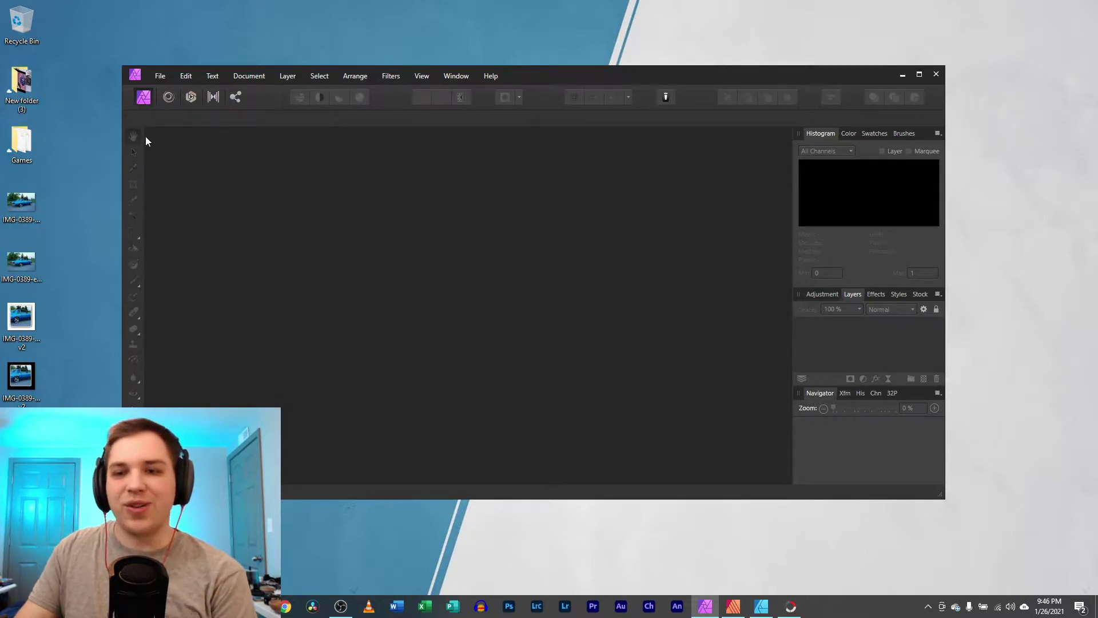
click(919, 75)
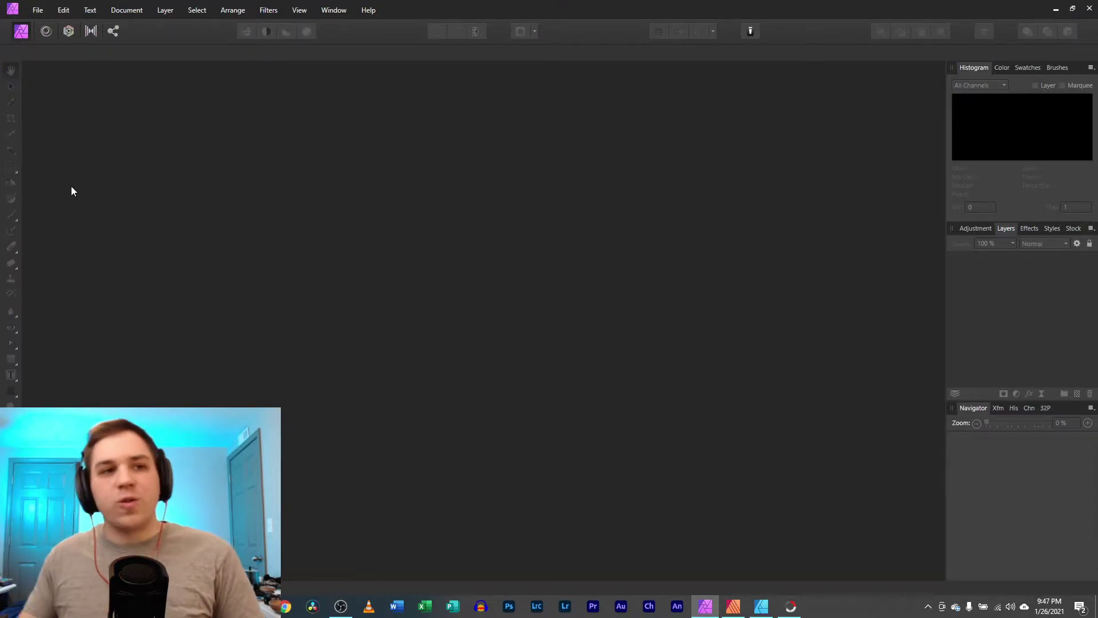
Start opening an existing file and browse to the Photo bank folder on New Volume (E:).
click(38, 10)
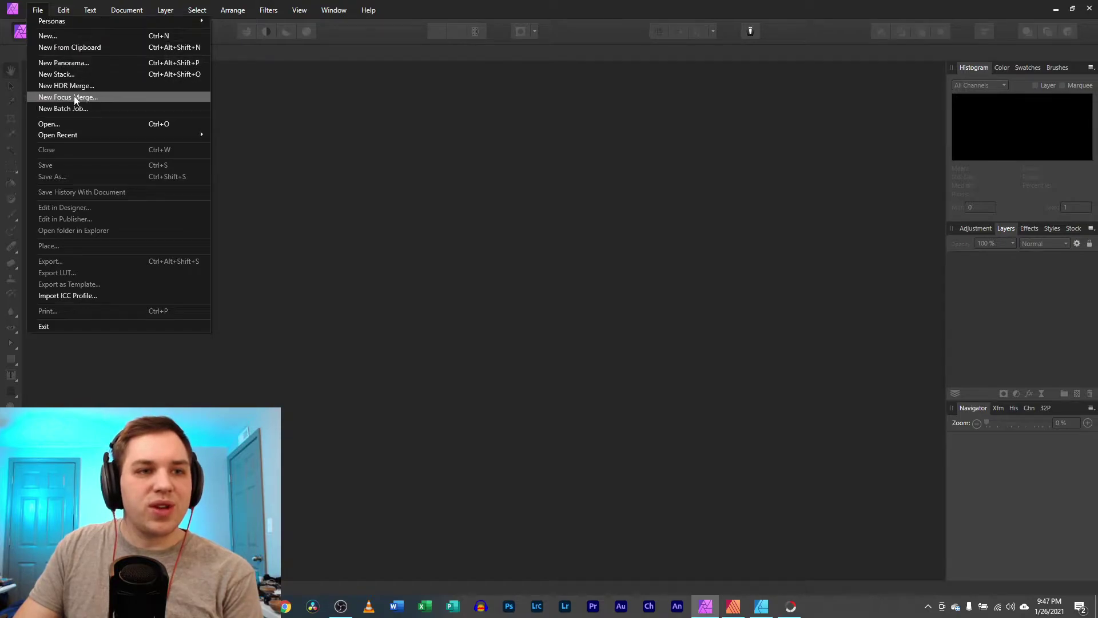
click(81, 123)
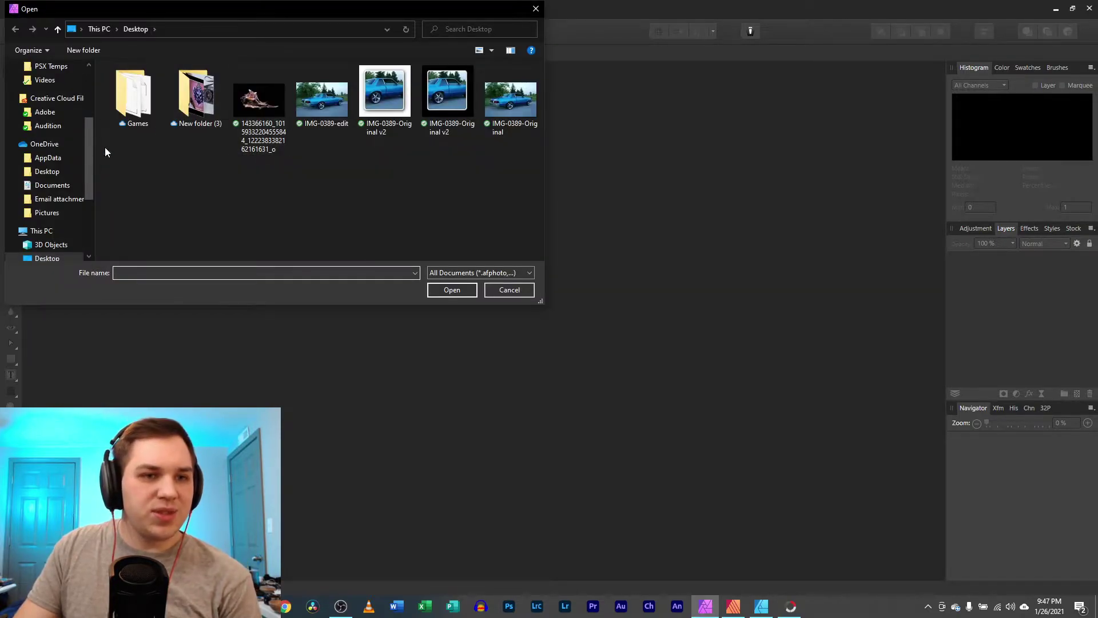
click(41, 230)
double_click(349, 249)
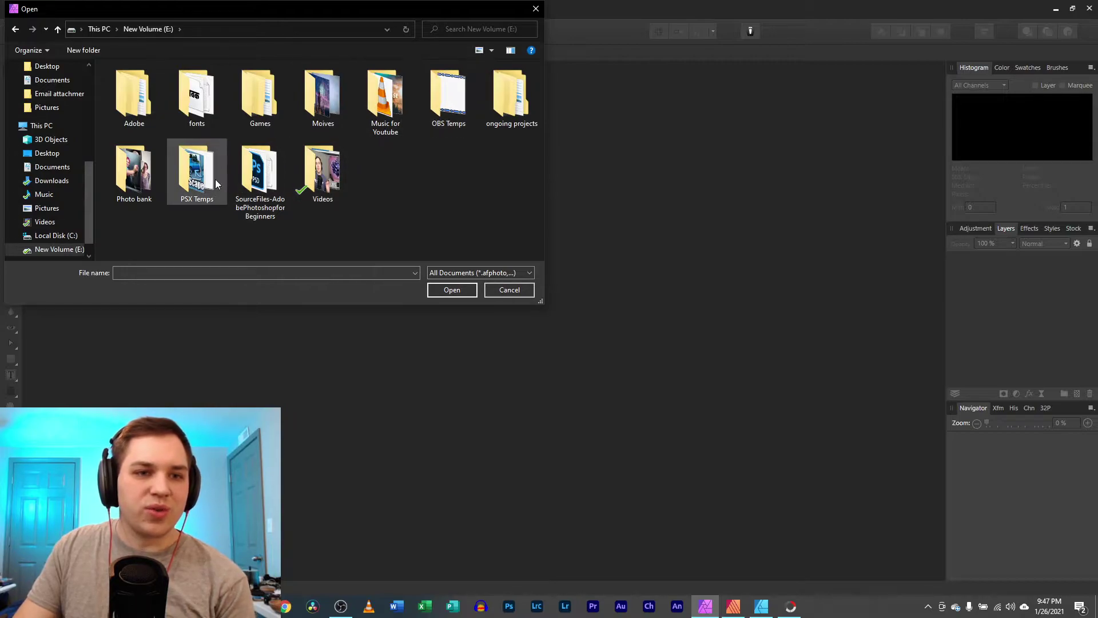
double_click(134, 174)
Find the wedding cake-cutting photo 71481954.jpg in the Photo bank folder and open it.
scroll(343, 181, down, 10)
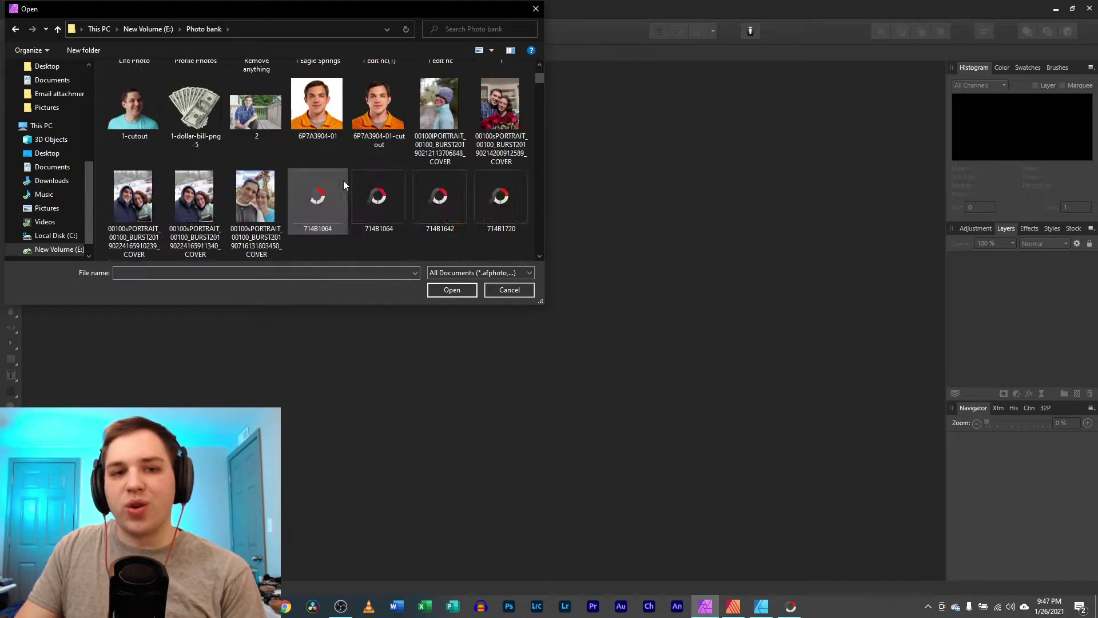
scroll(342, 183, down, 12)
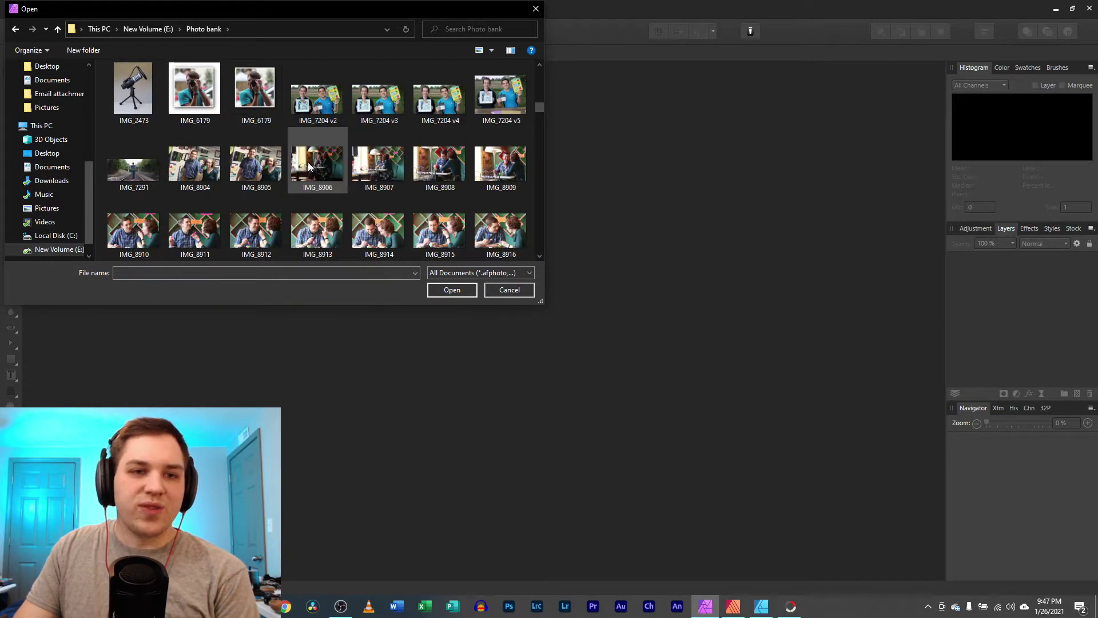
scroll(339, 121, down, 5)
scroll(332, 128, down, 3)
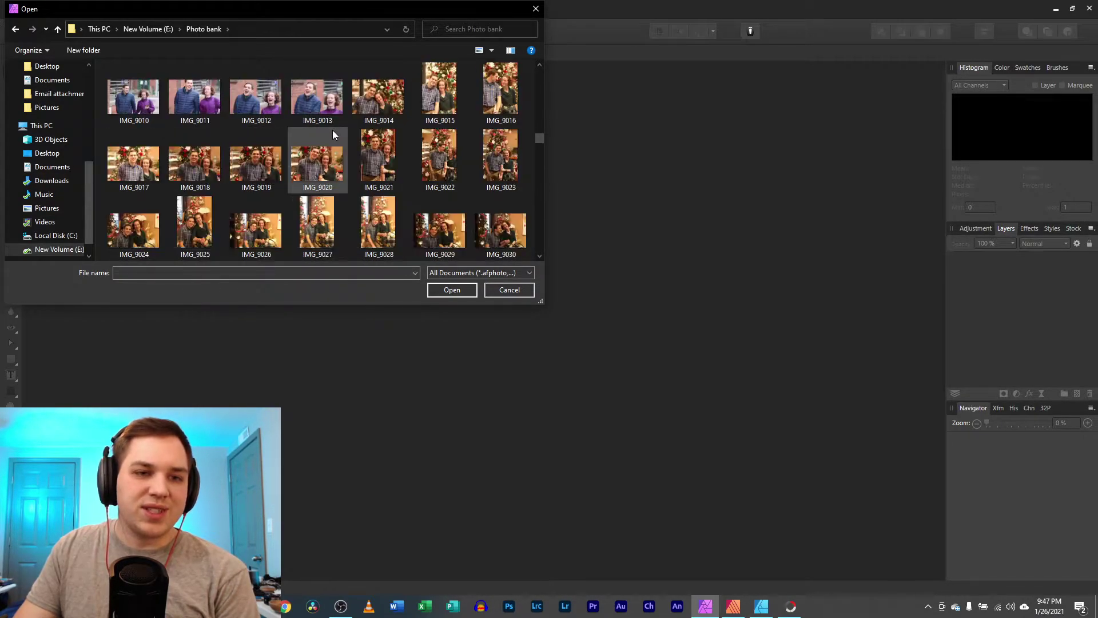
drag(538, 138, 527, 70)
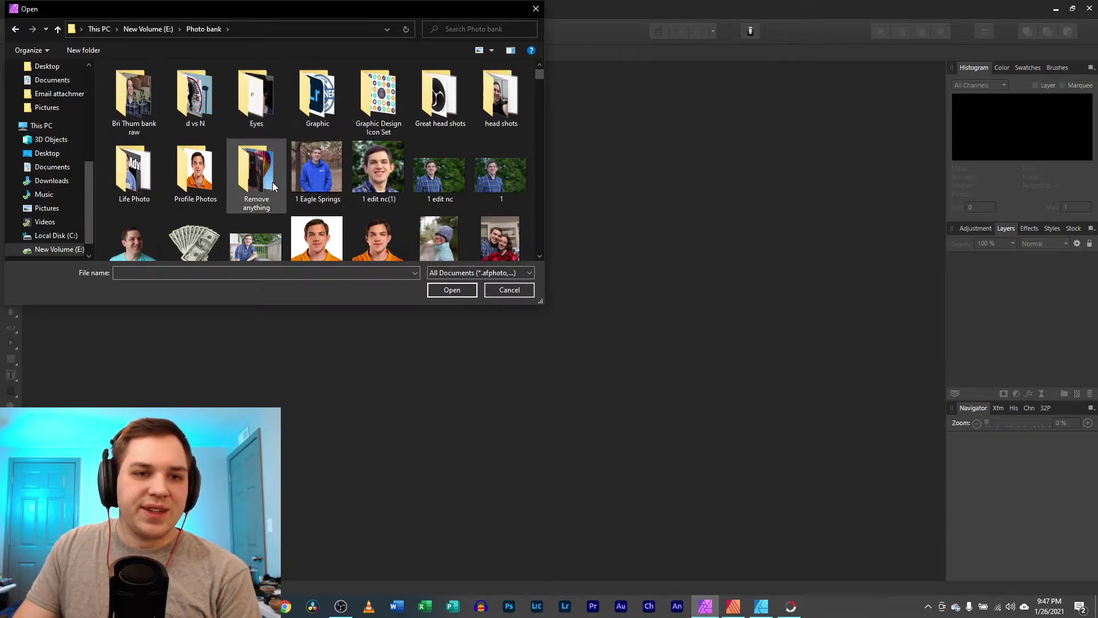
scroll(298, 175, down, 10)
click(185, 146)
double_click(185, 135)
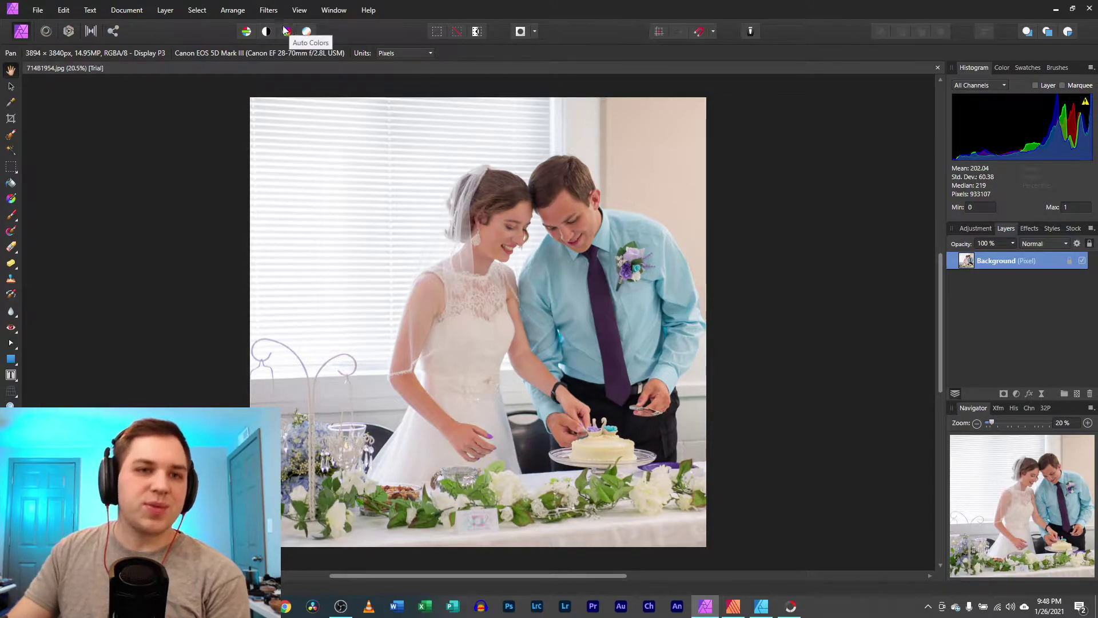
Open the online Affinity Photo for desktop tutorials and look through the list of available videos.
click(367, 12)
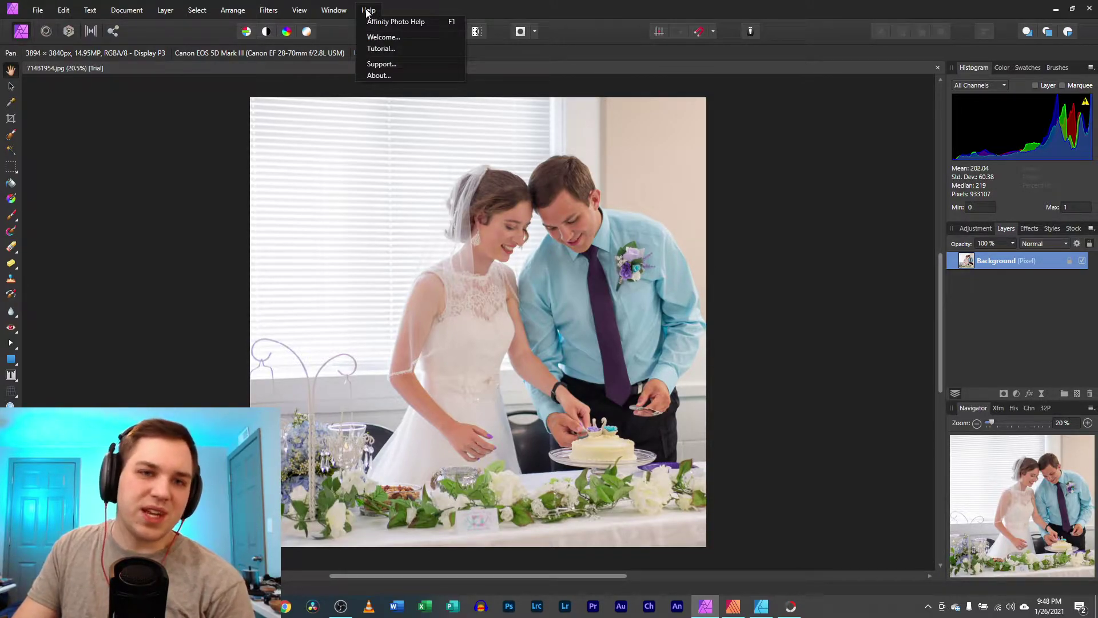
click(387, 49)
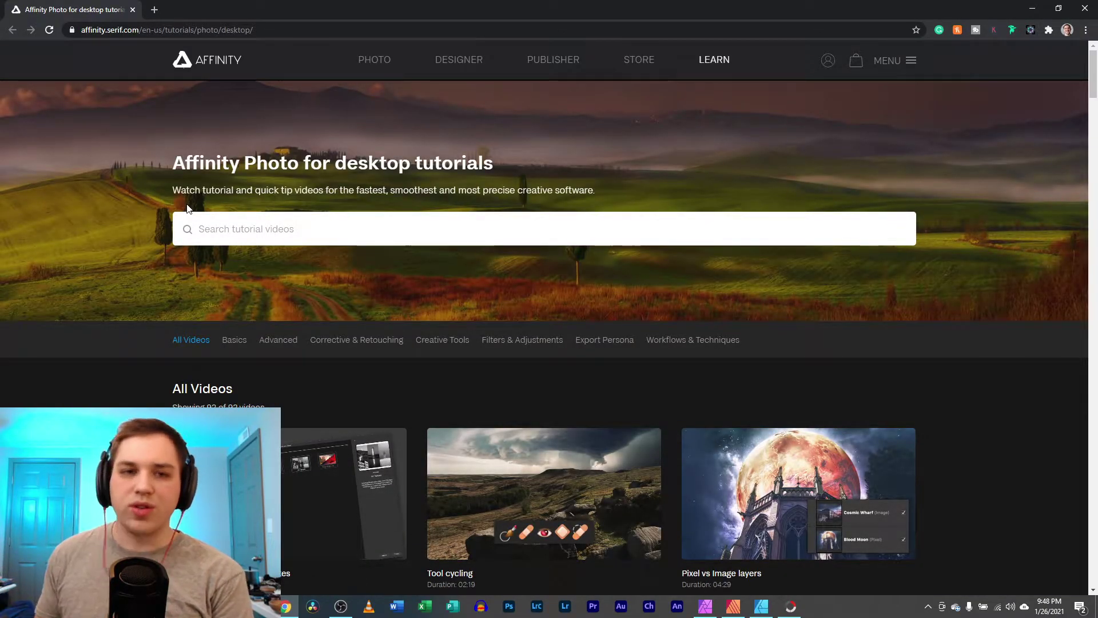
scroll(309, 274, down, 7)
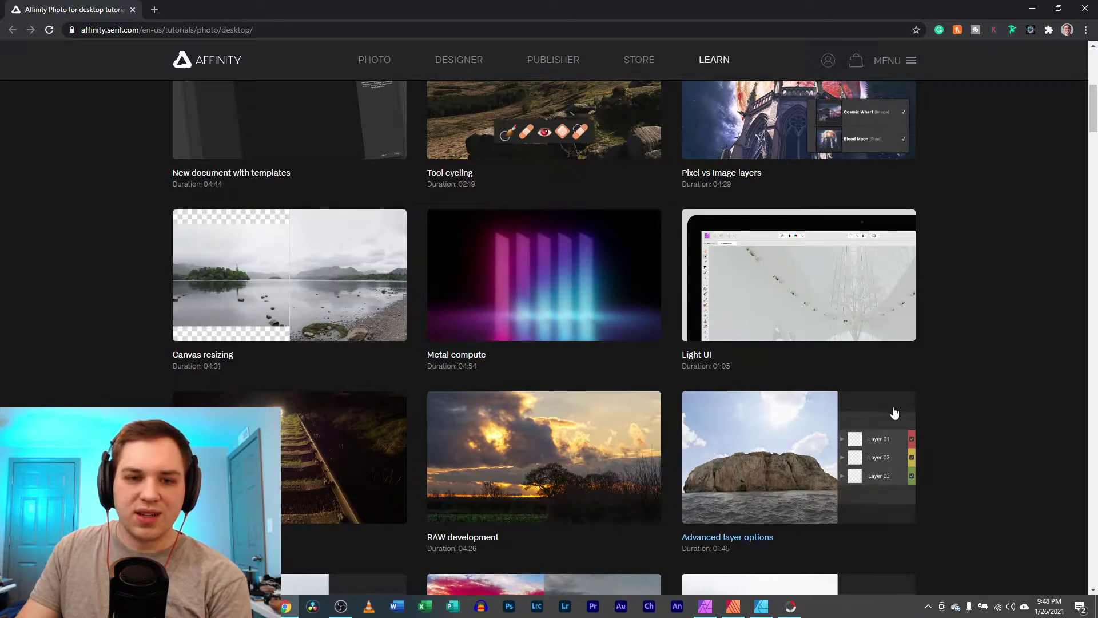
scroll(1011, 418, down, 1)
scroll(1010, 417, down, 8)
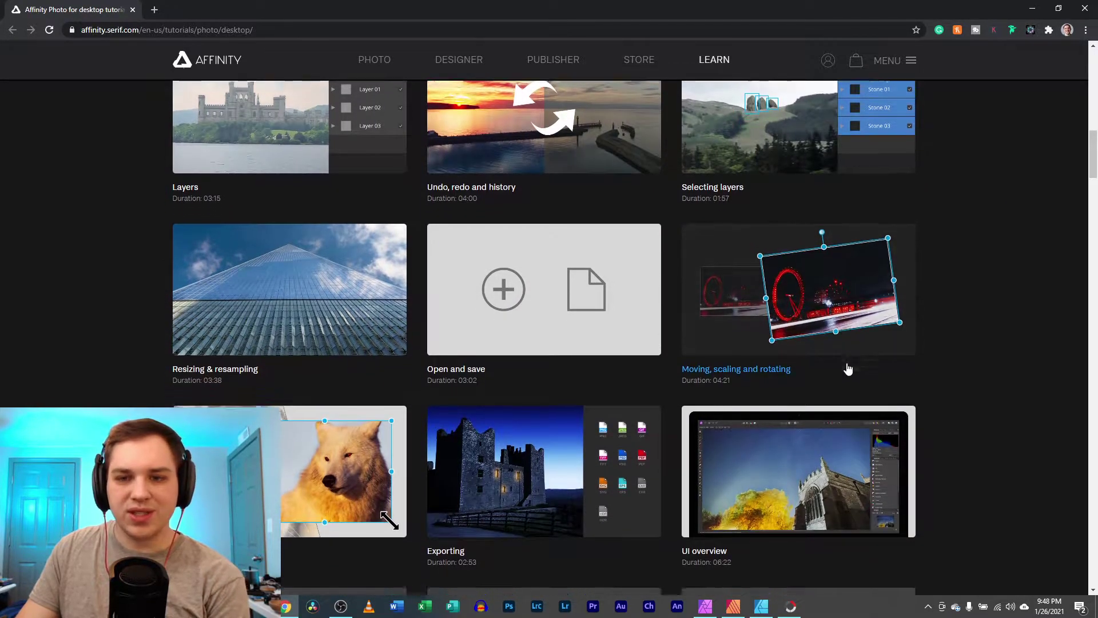
scroll(838, 373, down, 4)
scroll(830, 369, down, 4)
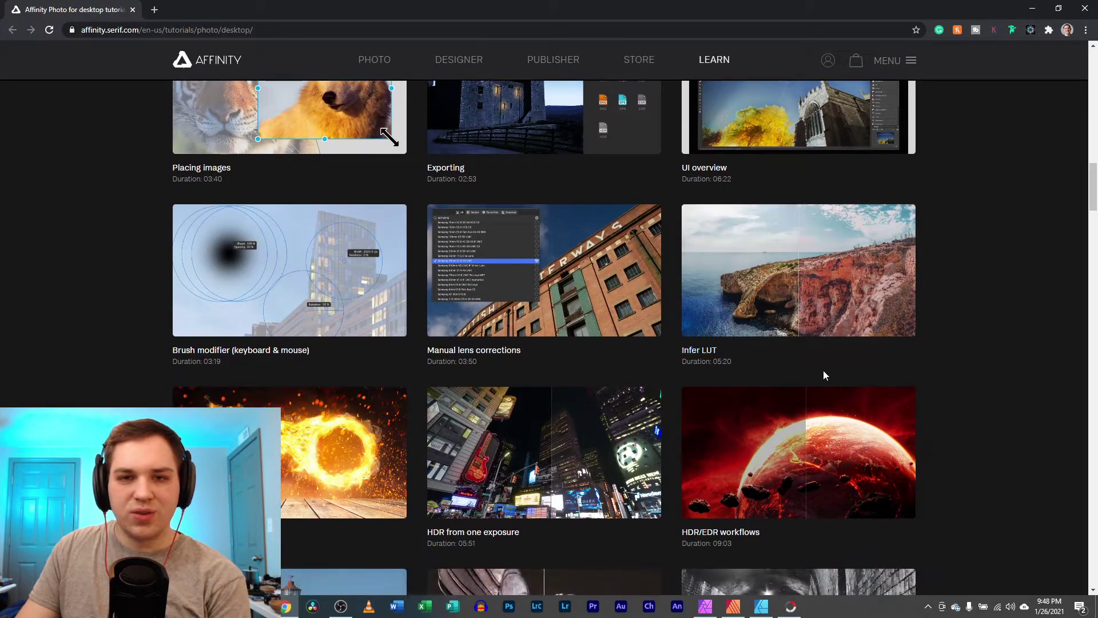
scroll(822, 370, down, 3)
scroll(823, 369, down, 8)
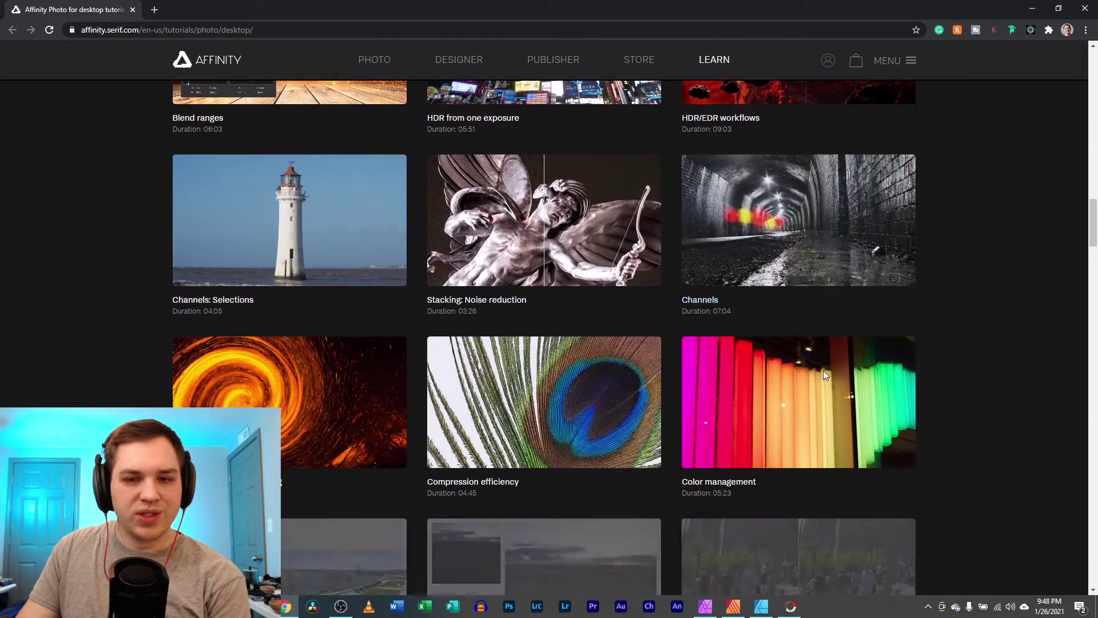
scroll(823, 376, up, 15)
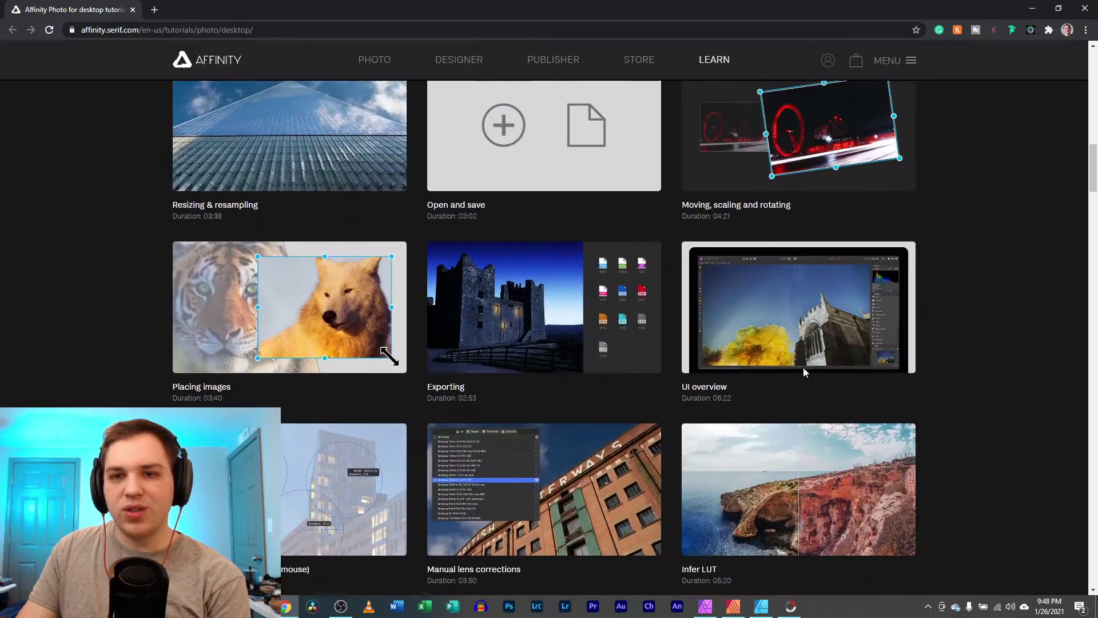
Open the UI overview tutorial video and look over its page.
click(786, 347)
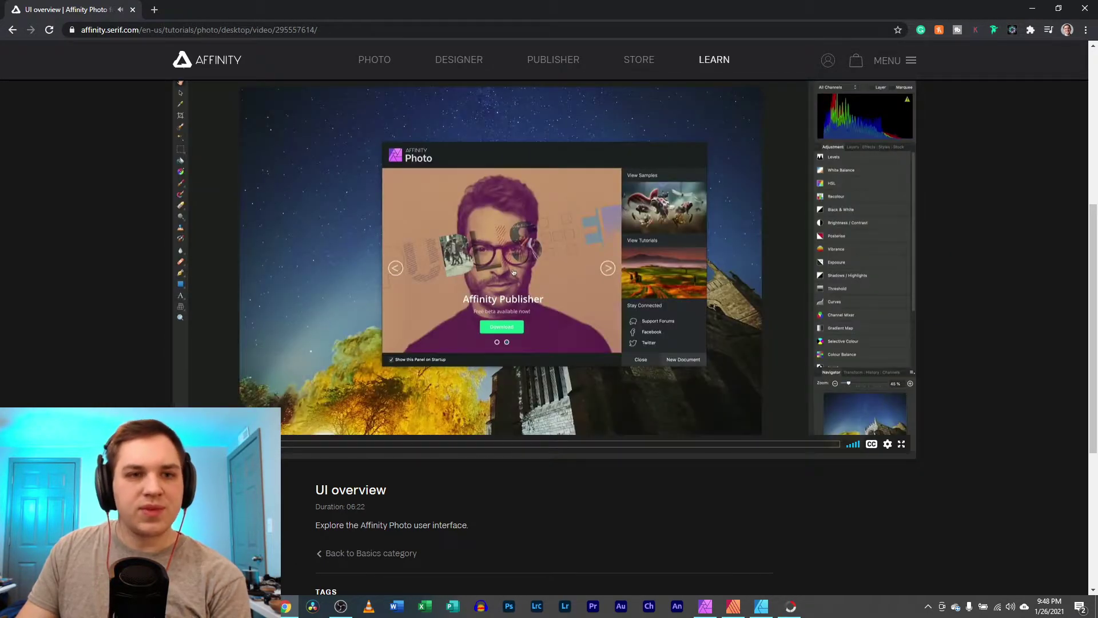
scroll(350, 466, down, 4)
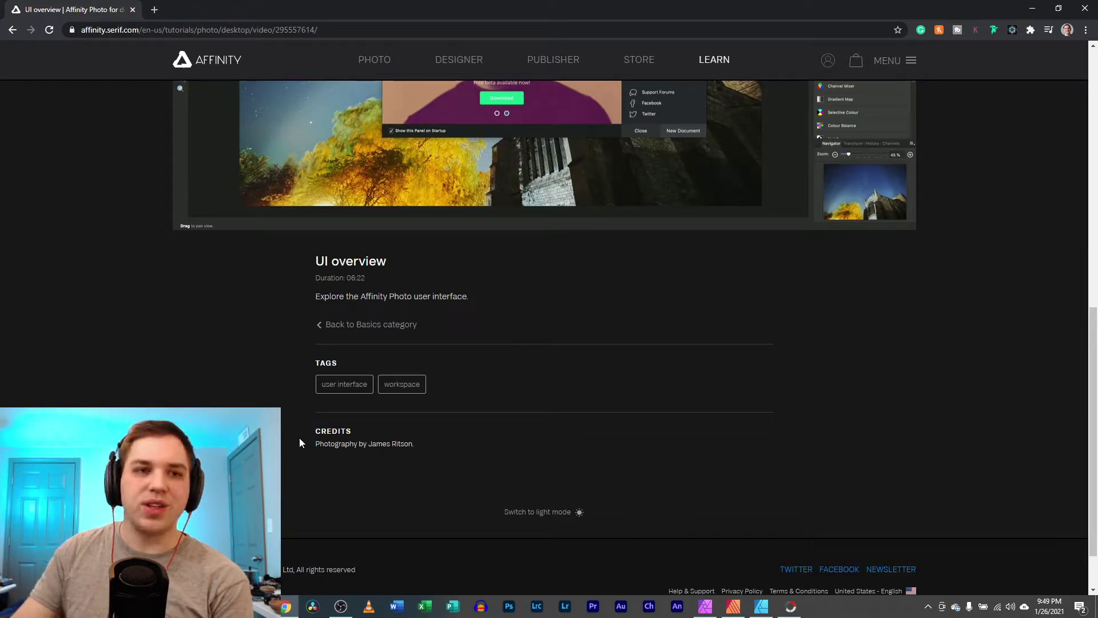
scroll(94, 221, up, 3)
scroll(95, 226, up, 7)
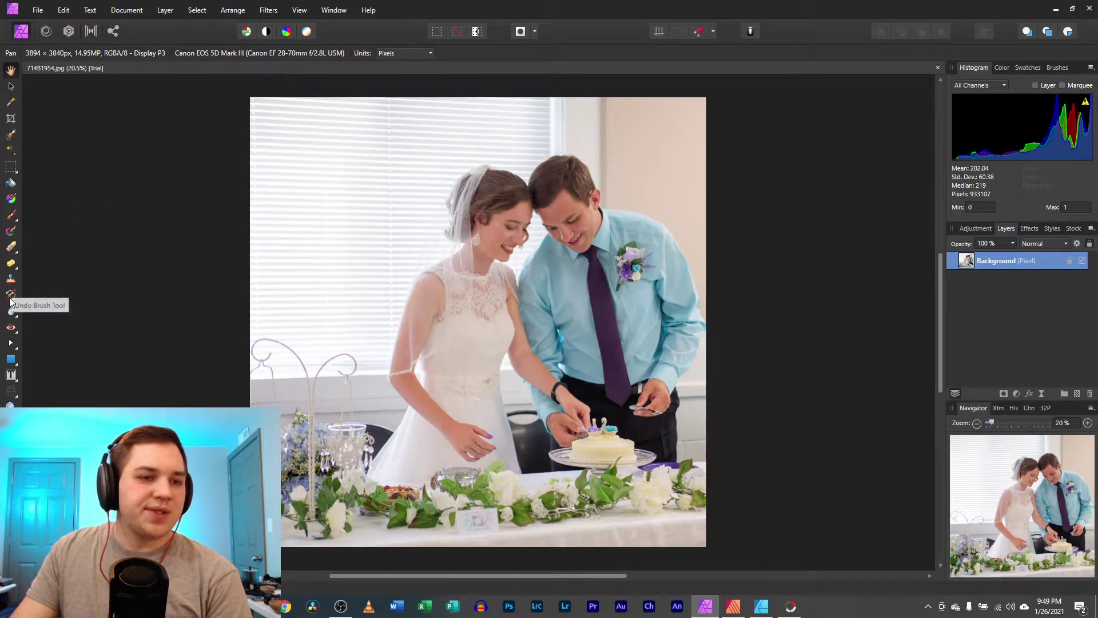
Try cropping the photo from its upper-left corner to about 3489 × 3401 px, and set the crop mode to Custom Ratio.
click(10, 119)
drag(249, 97, 298, 148)
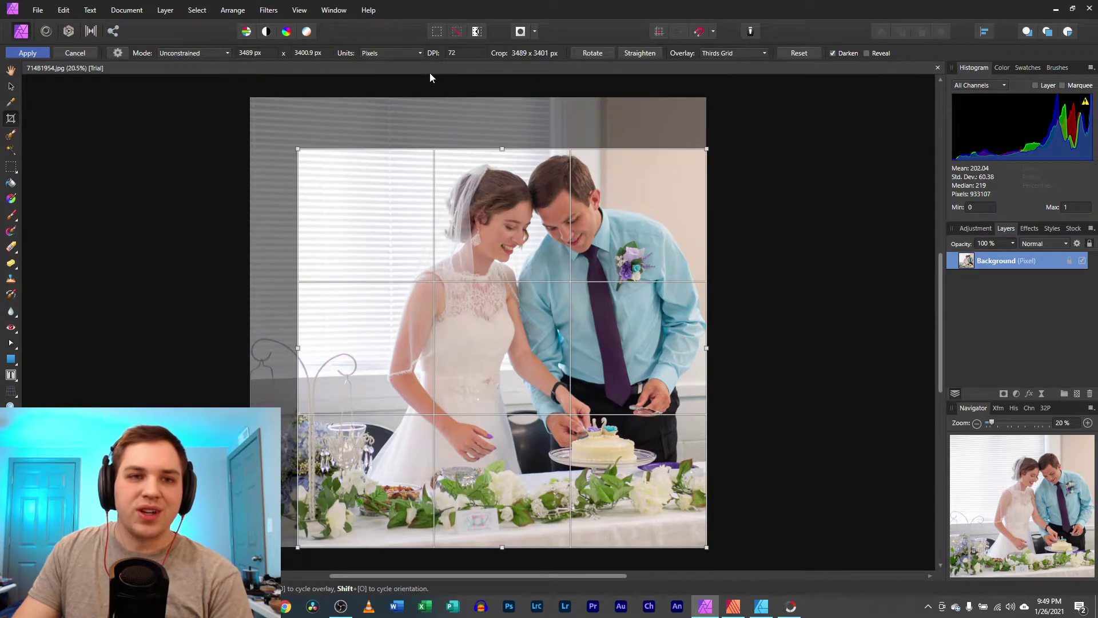
click(190, 53)
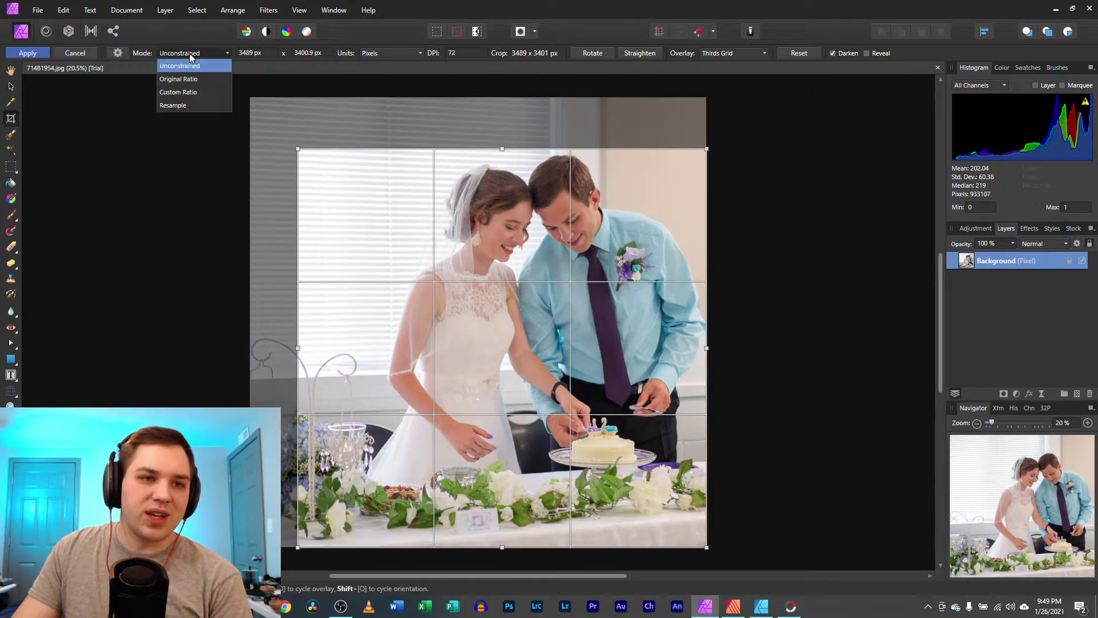
click(197, 91)
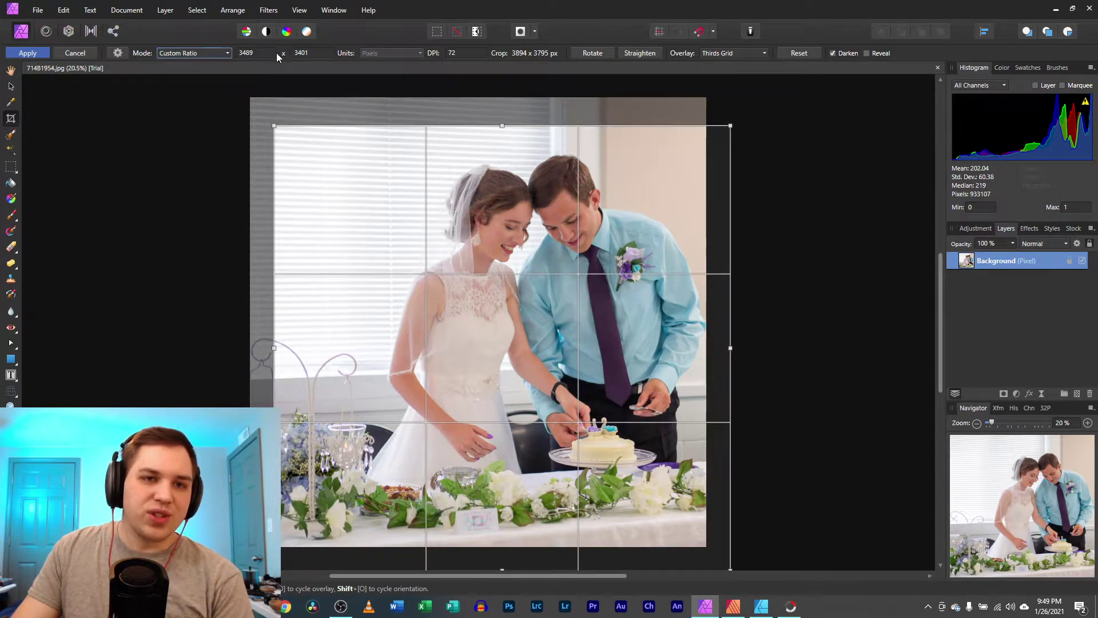
Apply a 3 : 1 preset crop framing the couple's heads, and undo the crop.
click(120, 54)
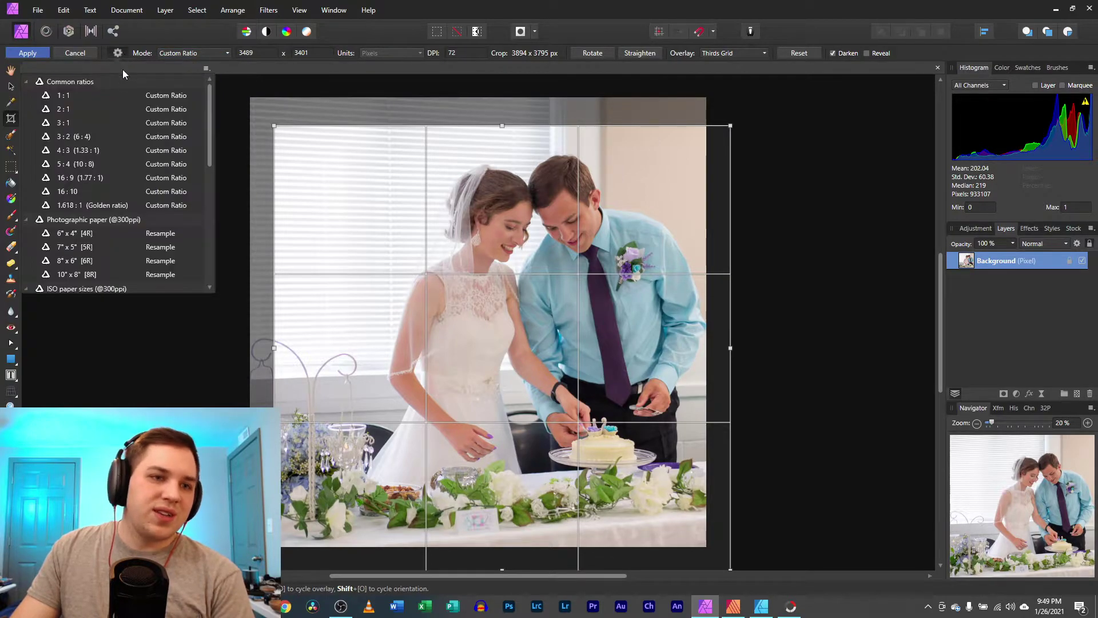
click(107, 123)
drag(514, 321, 500, 204)
key(Return)
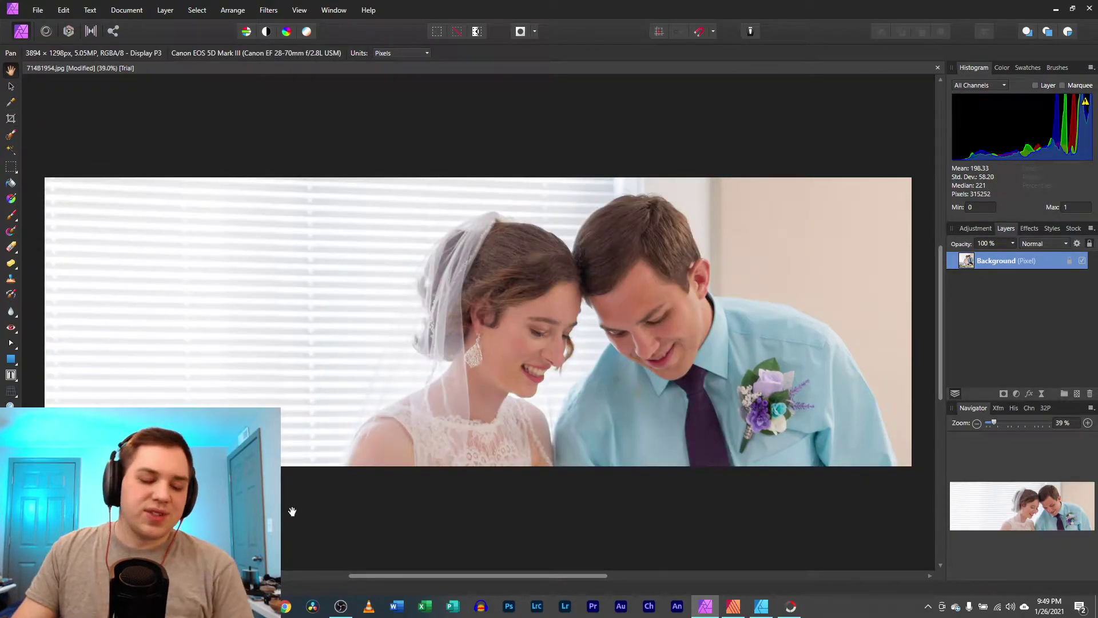
key(ctrl+z)
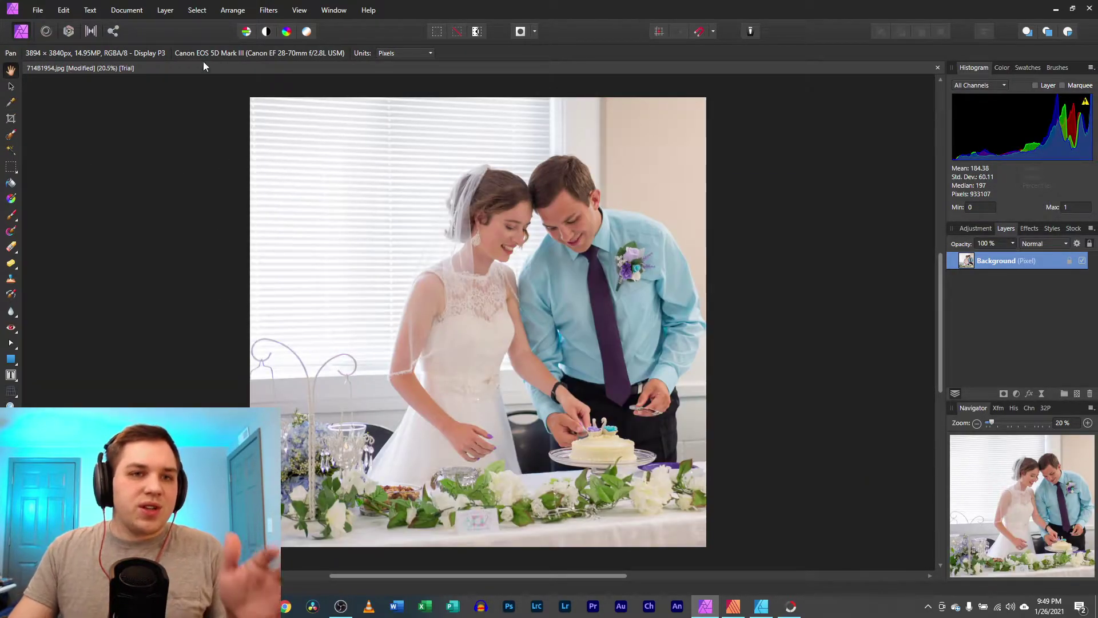
Show the grid over the wedding photo.
click(298, 10)
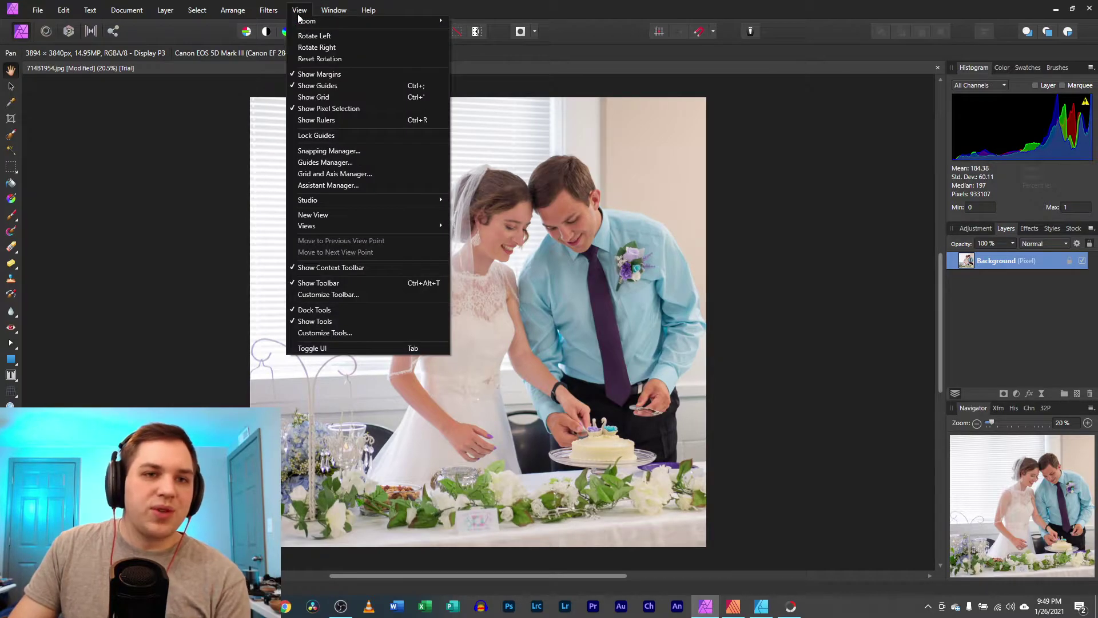
click(318, 98)
click(268, 10)
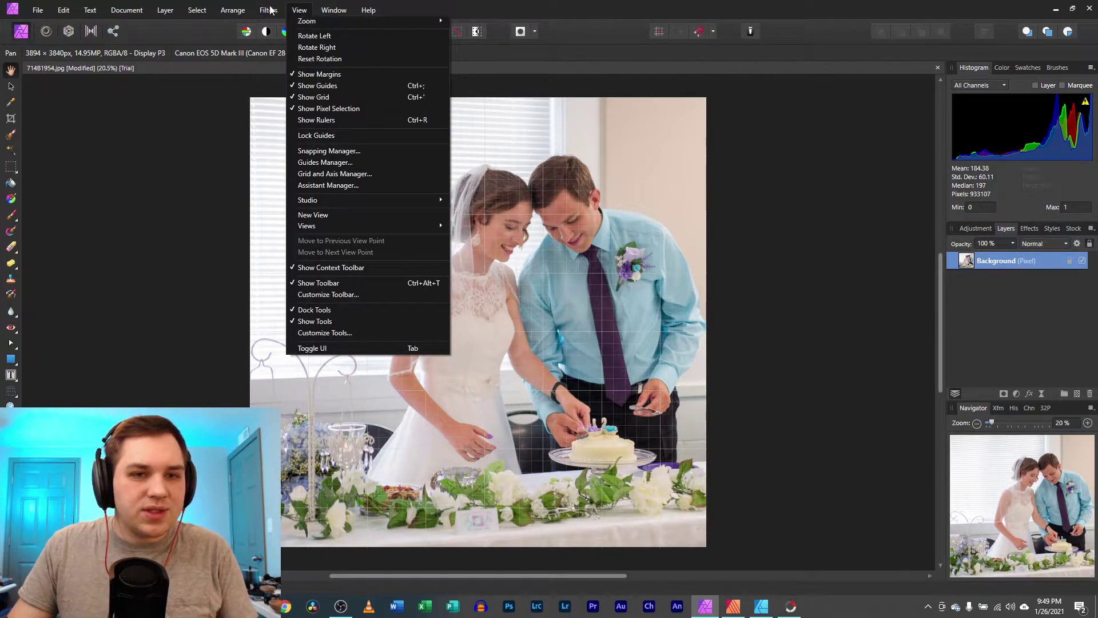
click(216, 121)
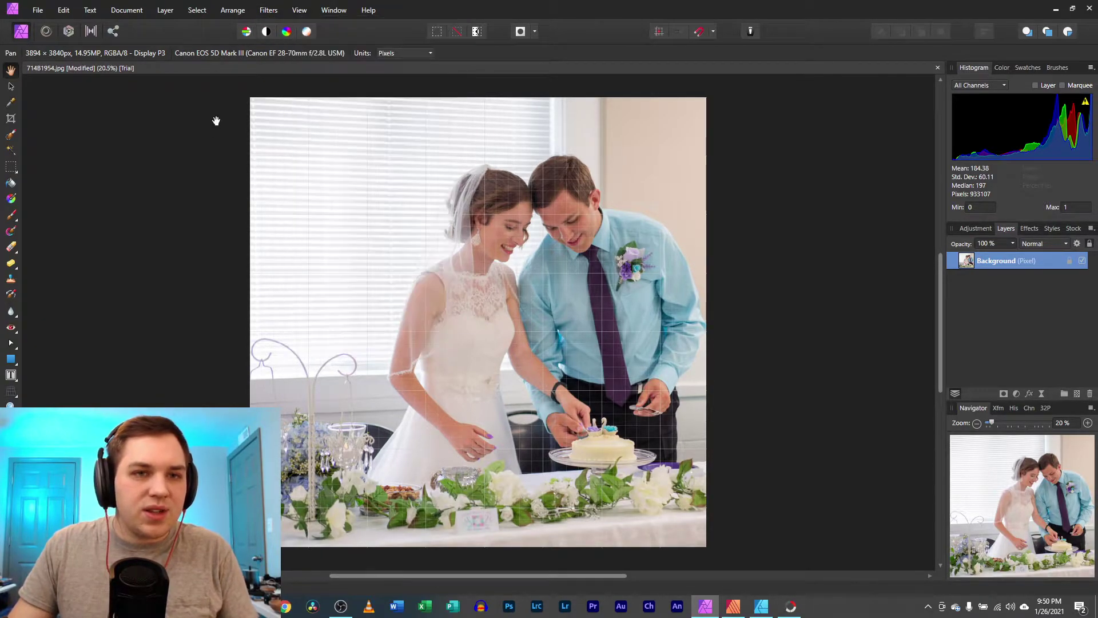
Hide the grid and show the rulers around the canvas.
click(299, 10)
click(329, 87)
click(299, 10)
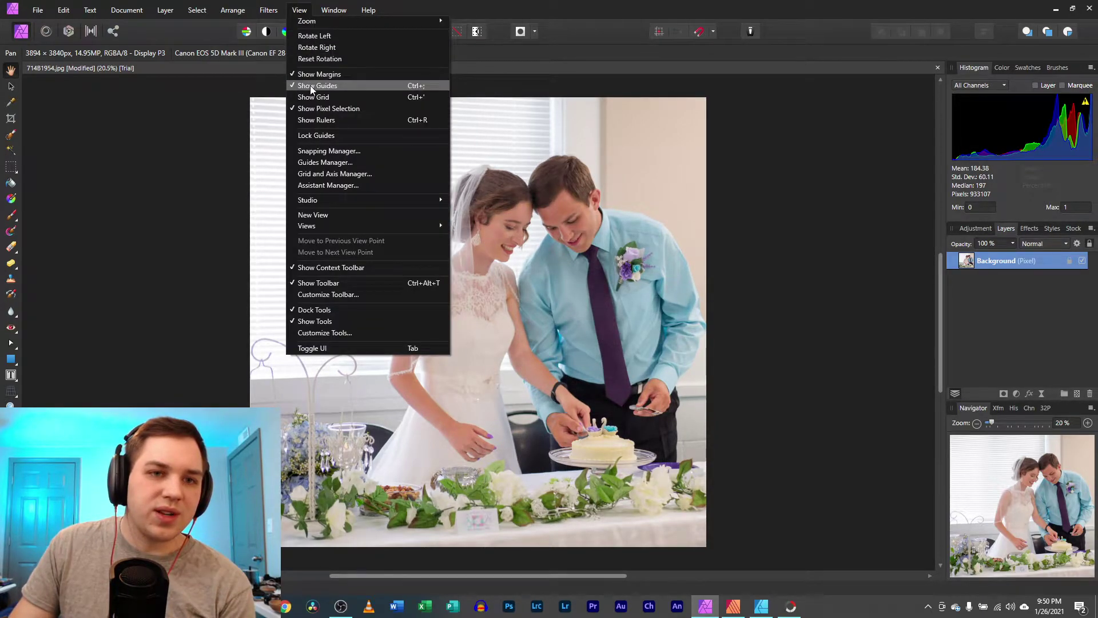
click(315, 120)
Try the Haze Removal filter on the photo and discard it without applying.
click(269, 11)
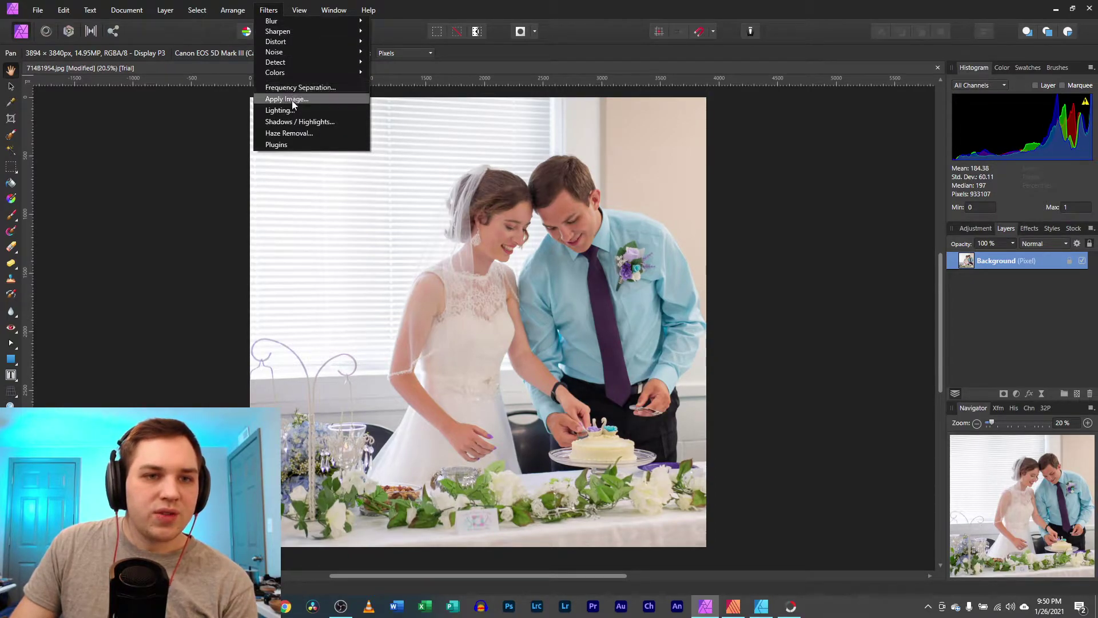
click(308, 133)
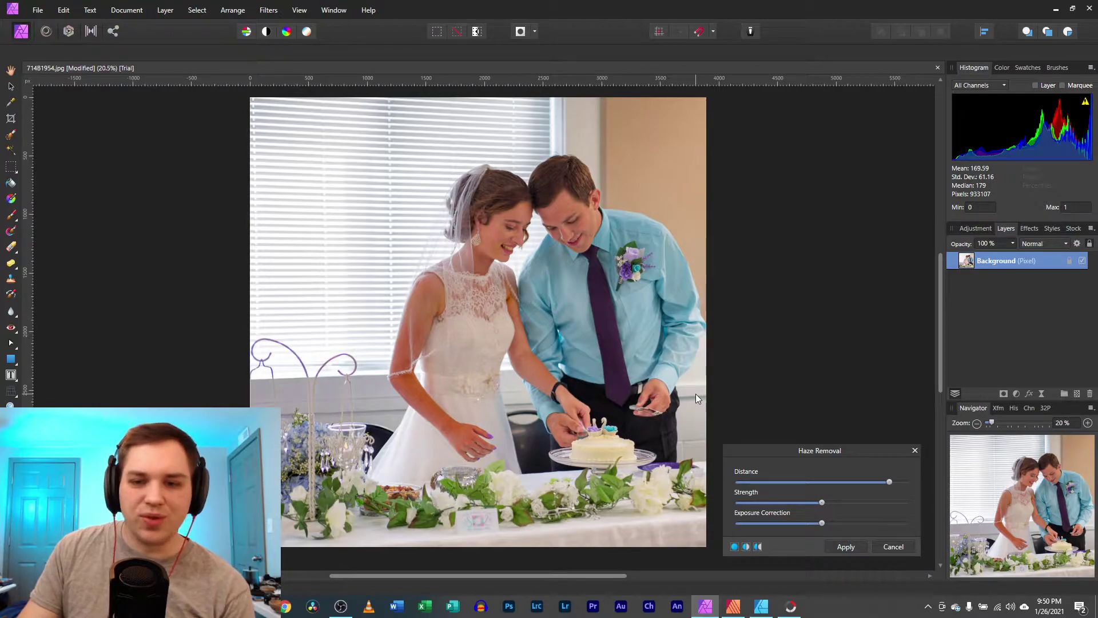
click(916, 450)
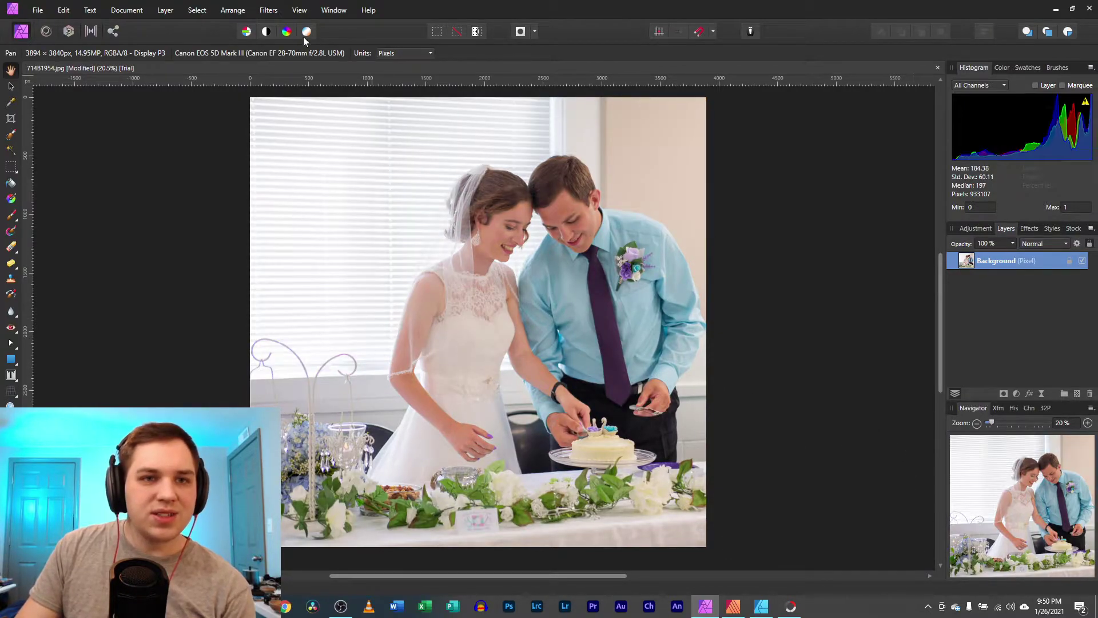
Open the toolbar customization and look through the items that can be added.
click(300, 10)
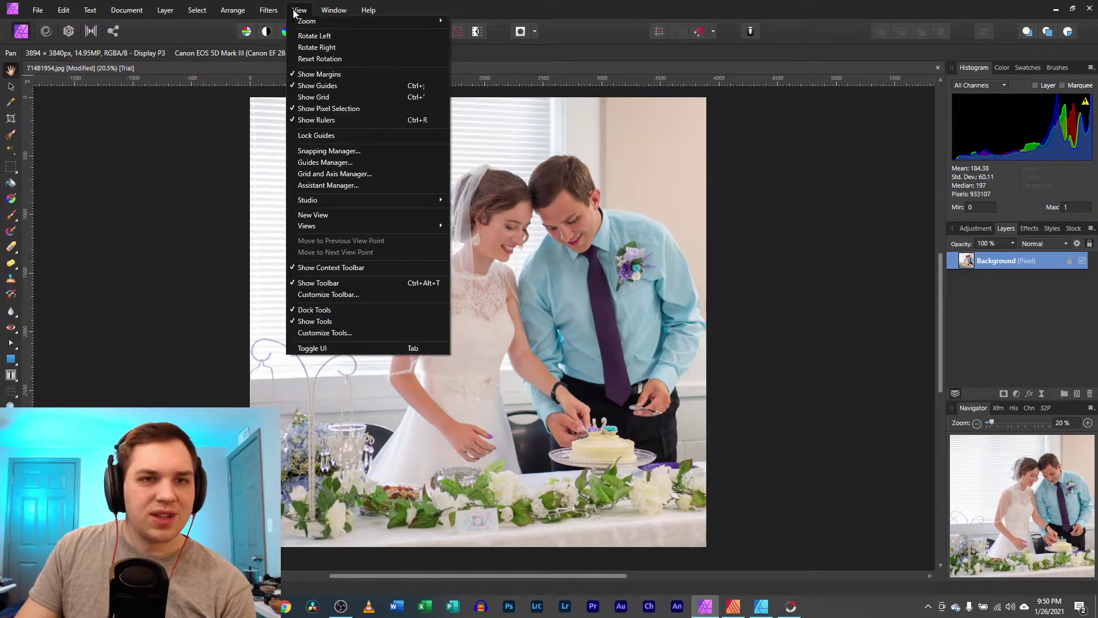
mouse_move(281, 13)
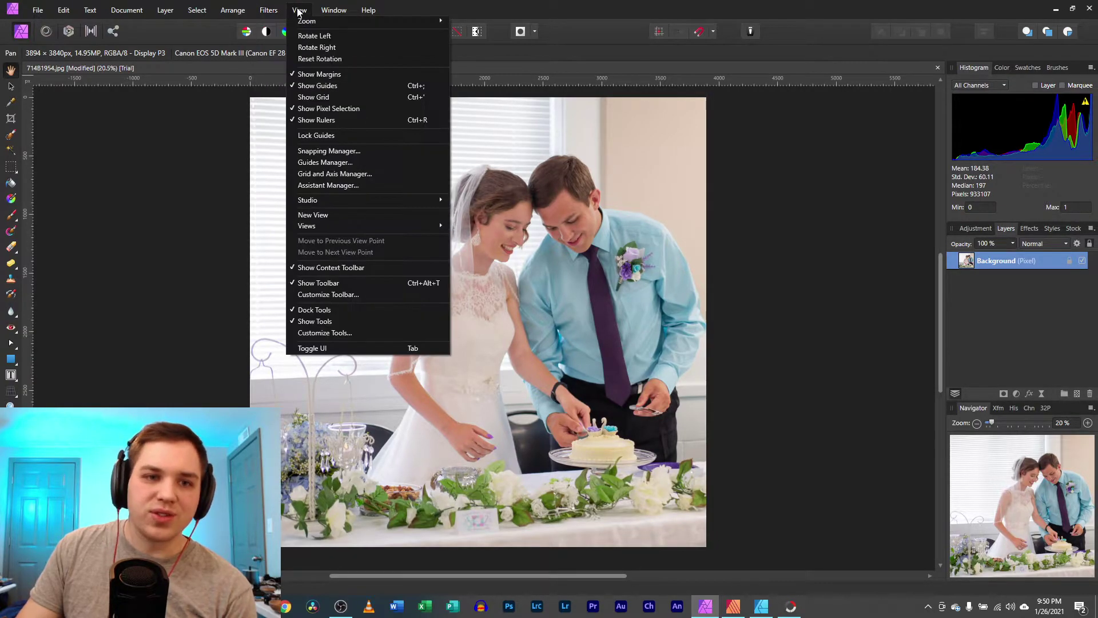
mouse_move(362, 228)
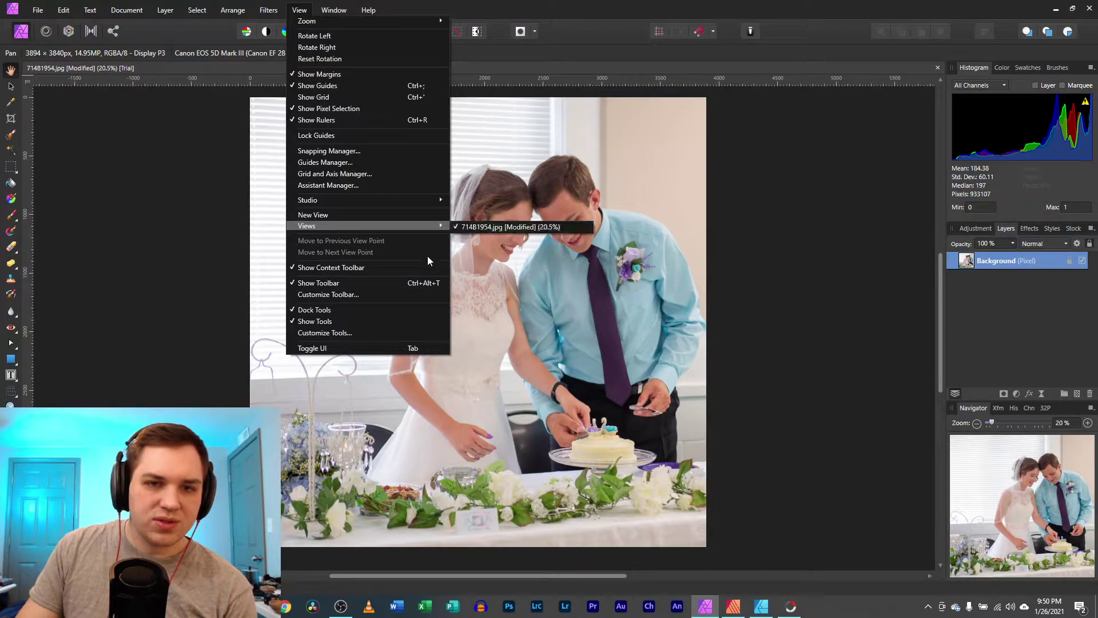
key(Escape)
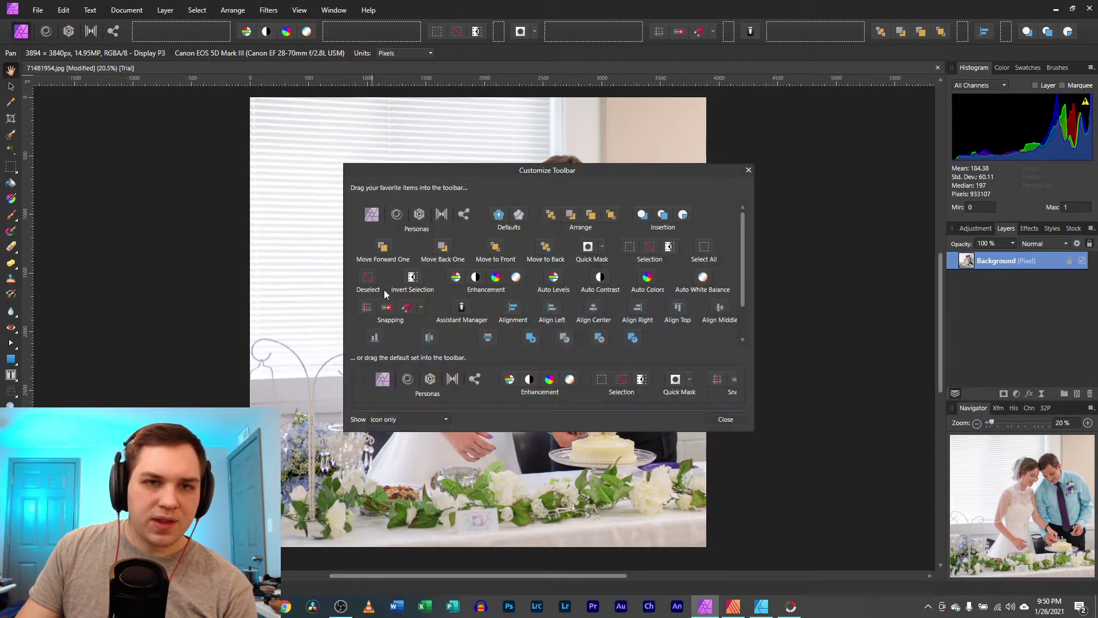
scroll(692, 315, down, 1)
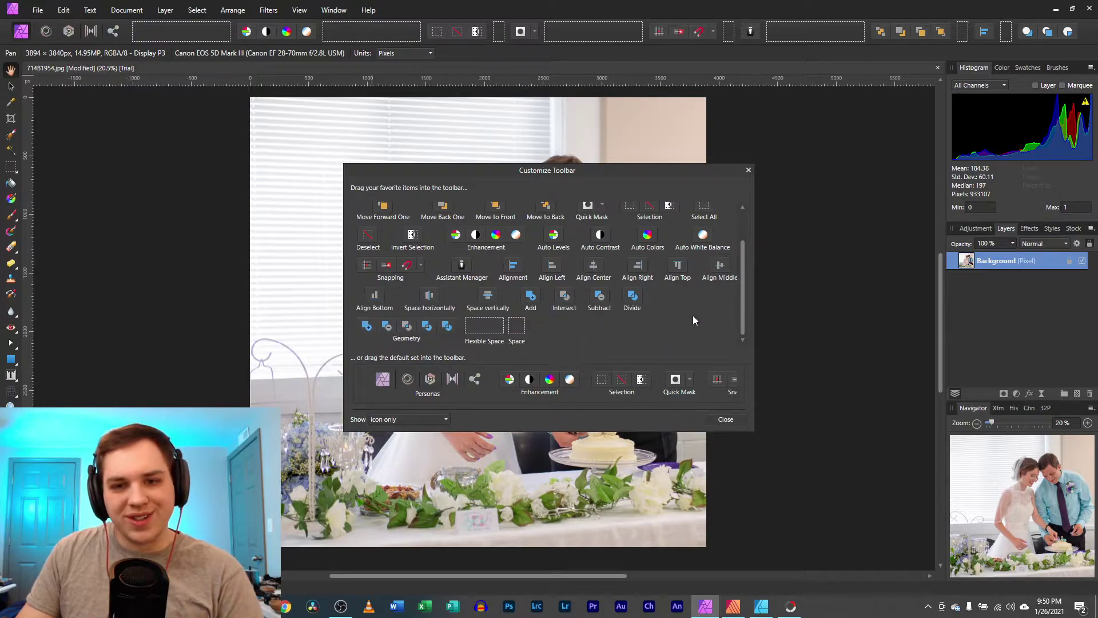
scroll(658, 320, up, 2)
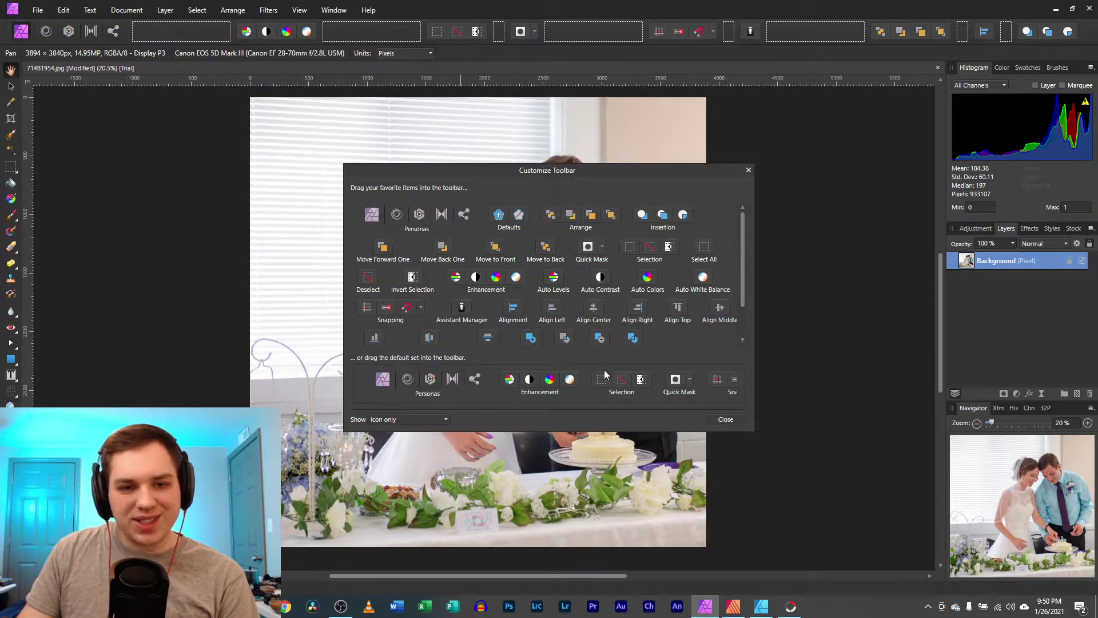
Compare the toolbar's Icon only and Icon and Text displays, keep Icon and Text, and close the customization.
click(391, 420)
click(401, 445)
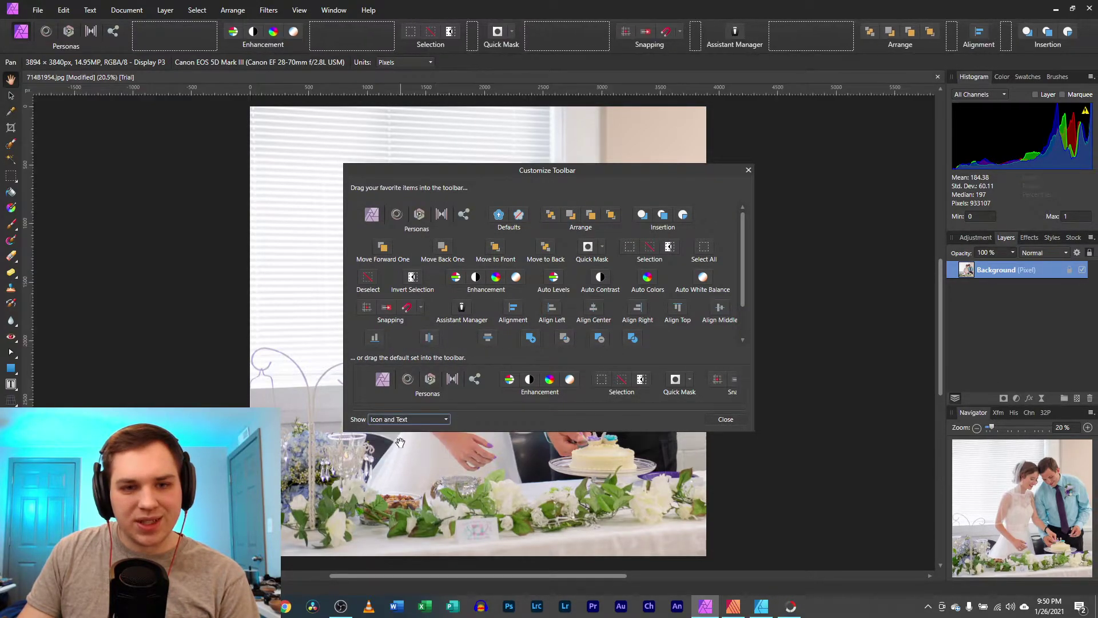
click(420, 418)
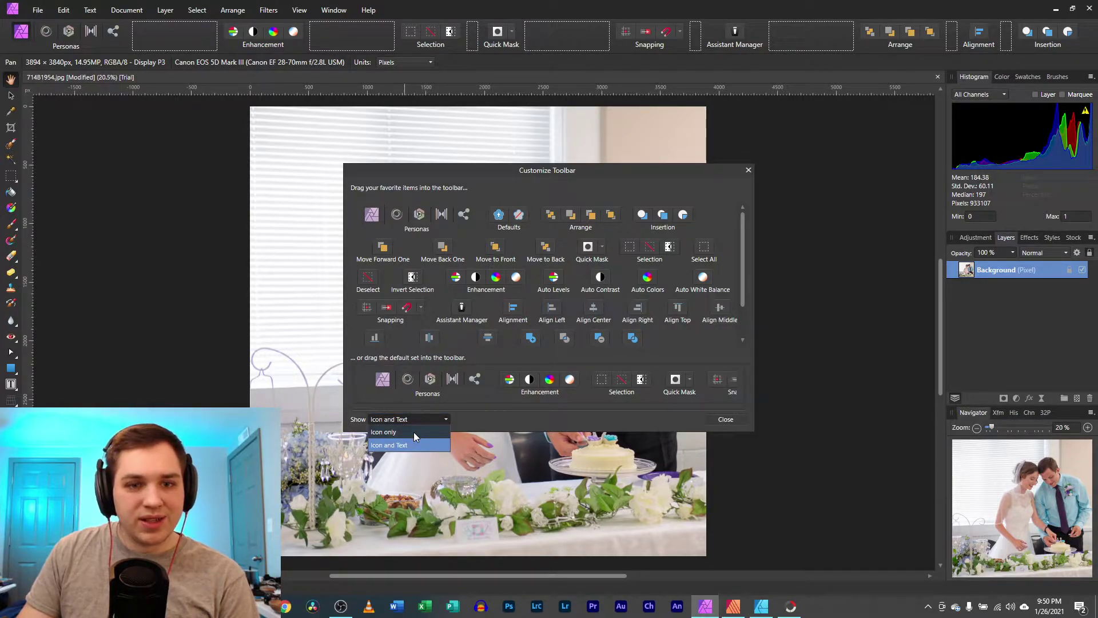
click(413, 432)
click(427, 417)
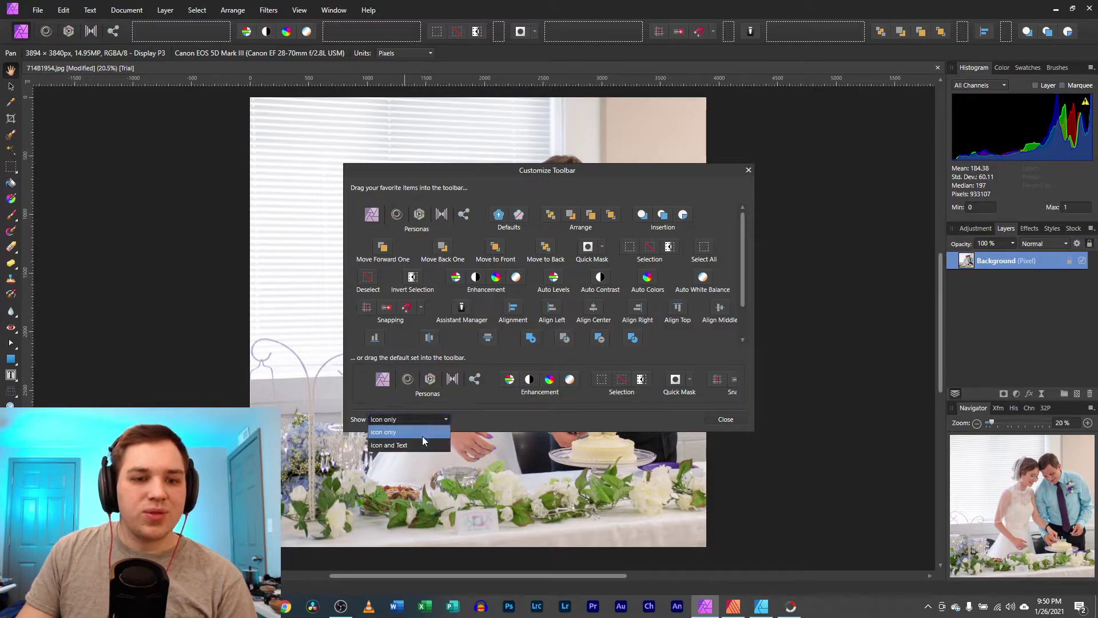
click(422, 444)
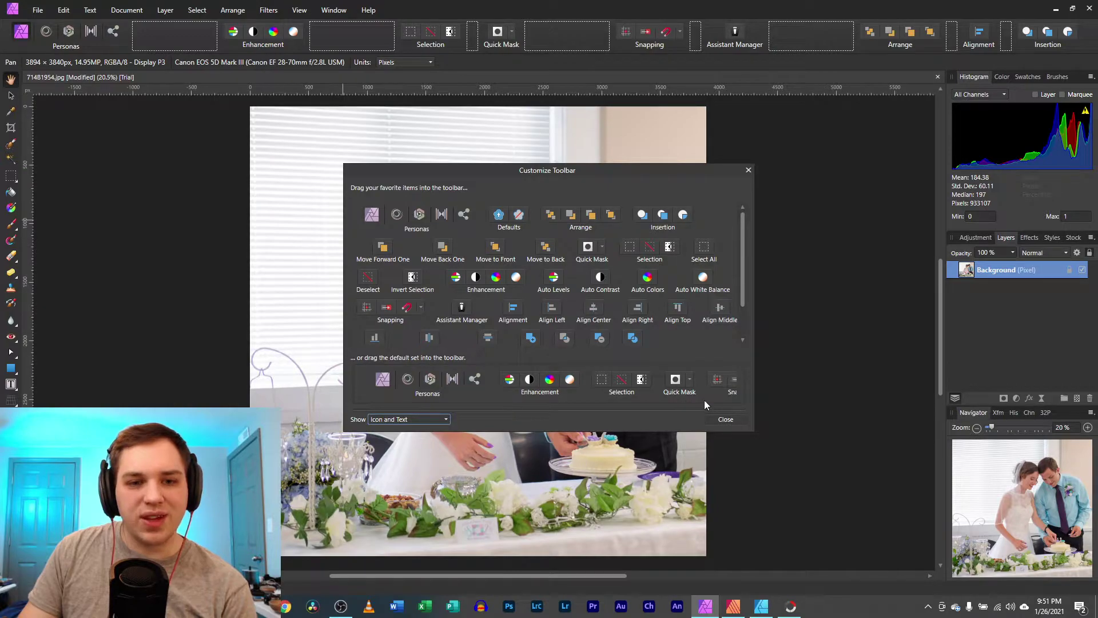
click(725, 419)
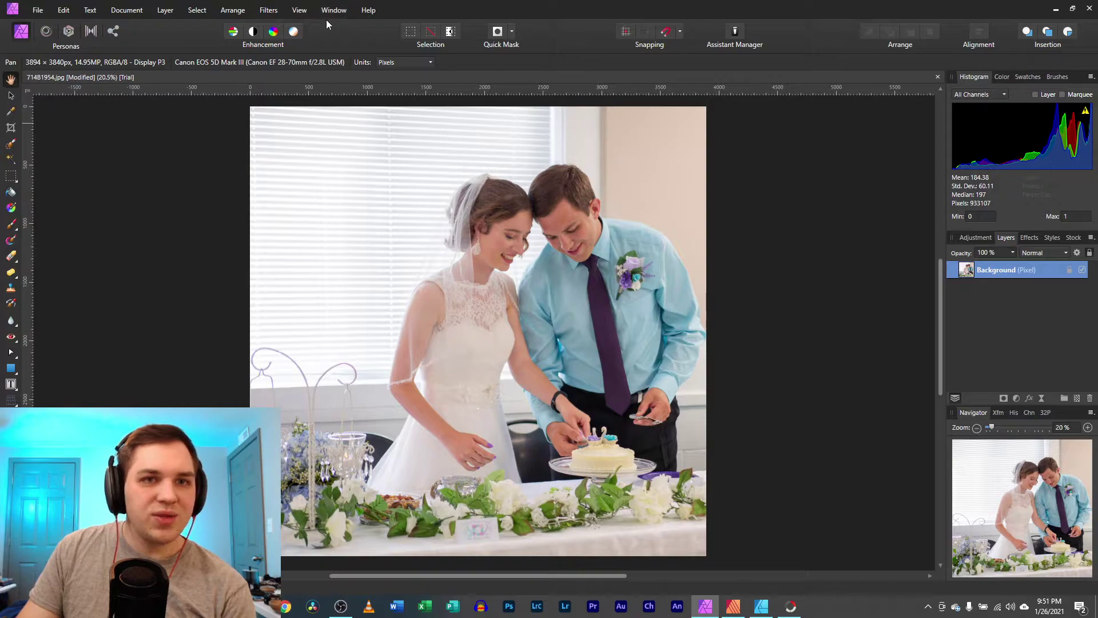
Look over the tools customization and the toolbar customization, and close them.
click(294, 12)
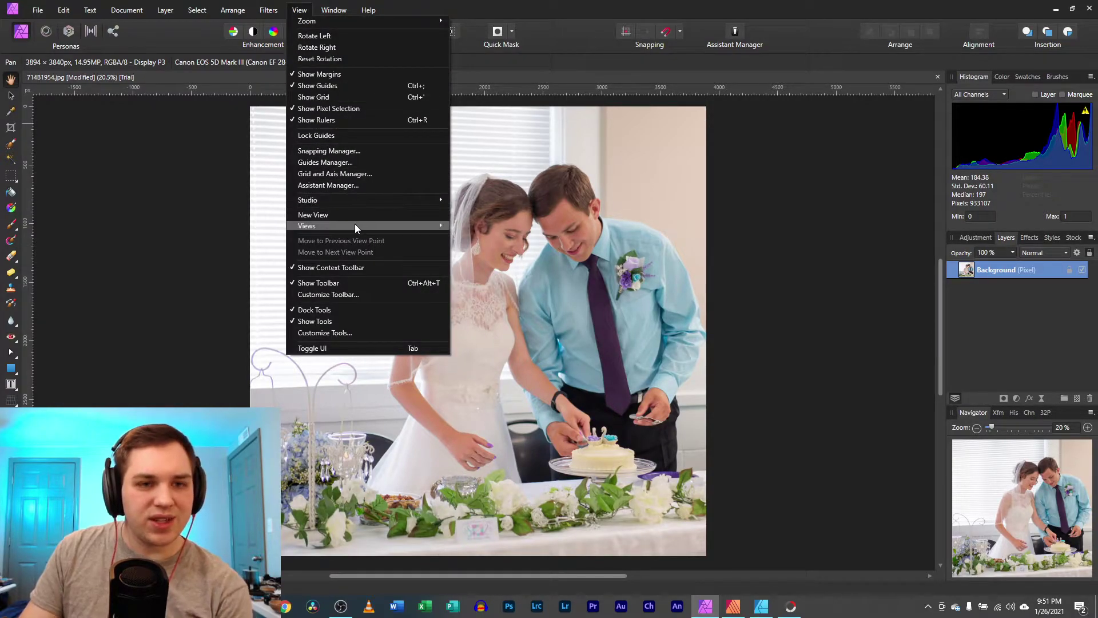
click(362, 333)
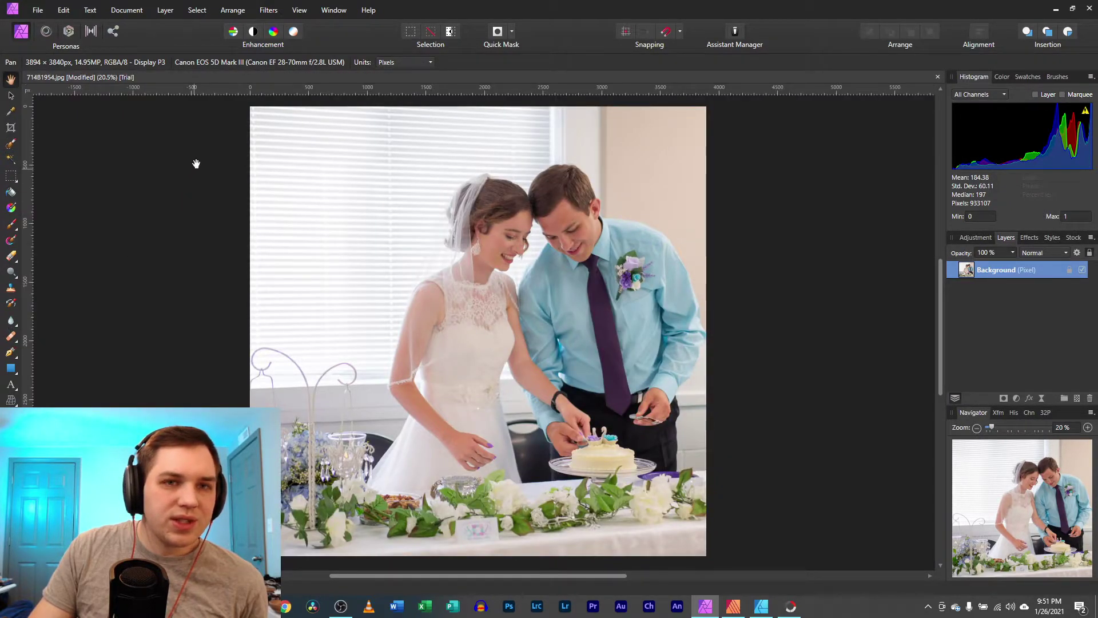
click(303, 12)
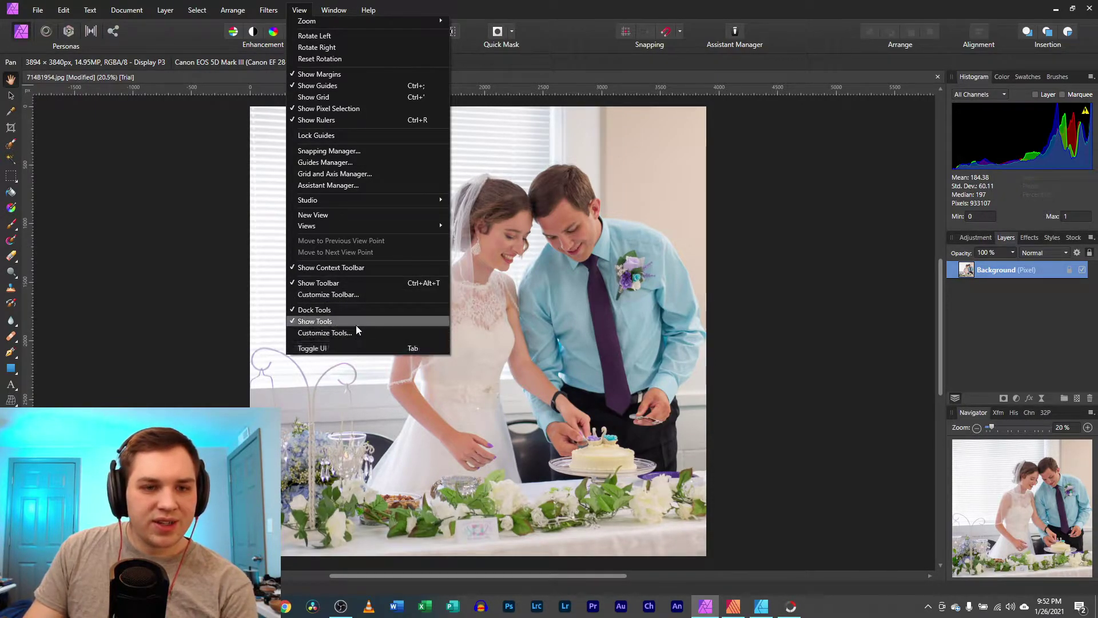
click(359, 294)
click(725, 419)
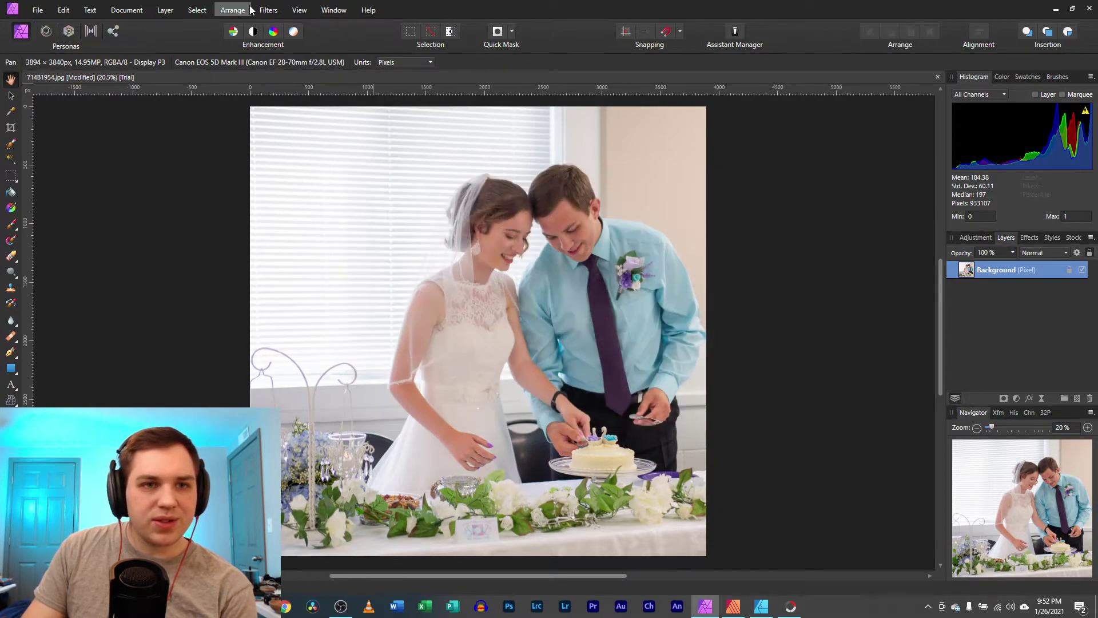
click(298, 10)
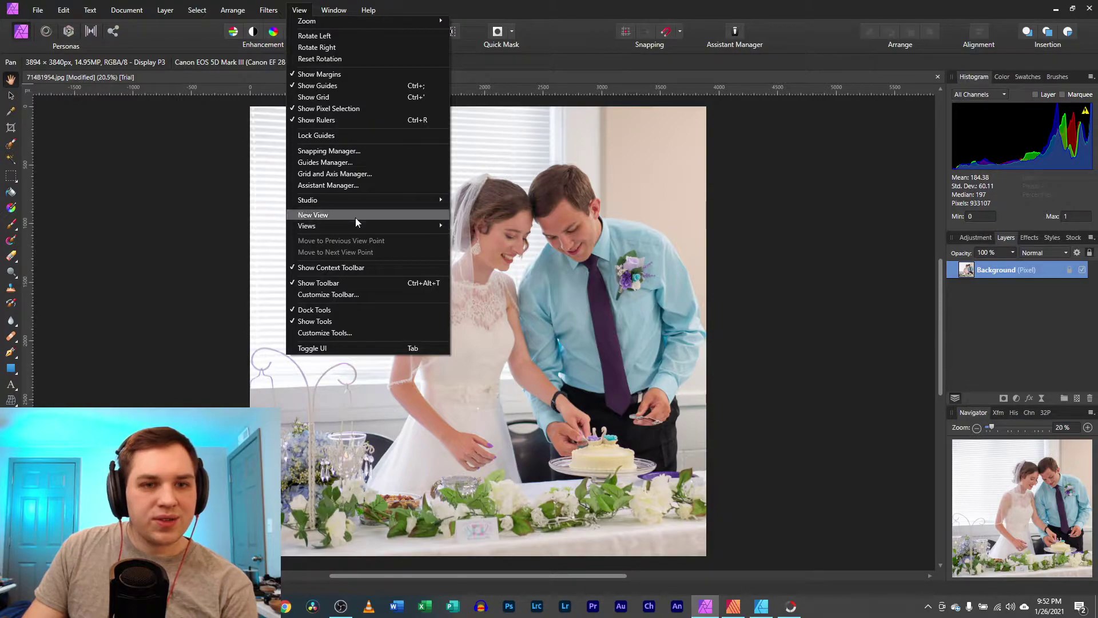
mouse_move(369, 197)
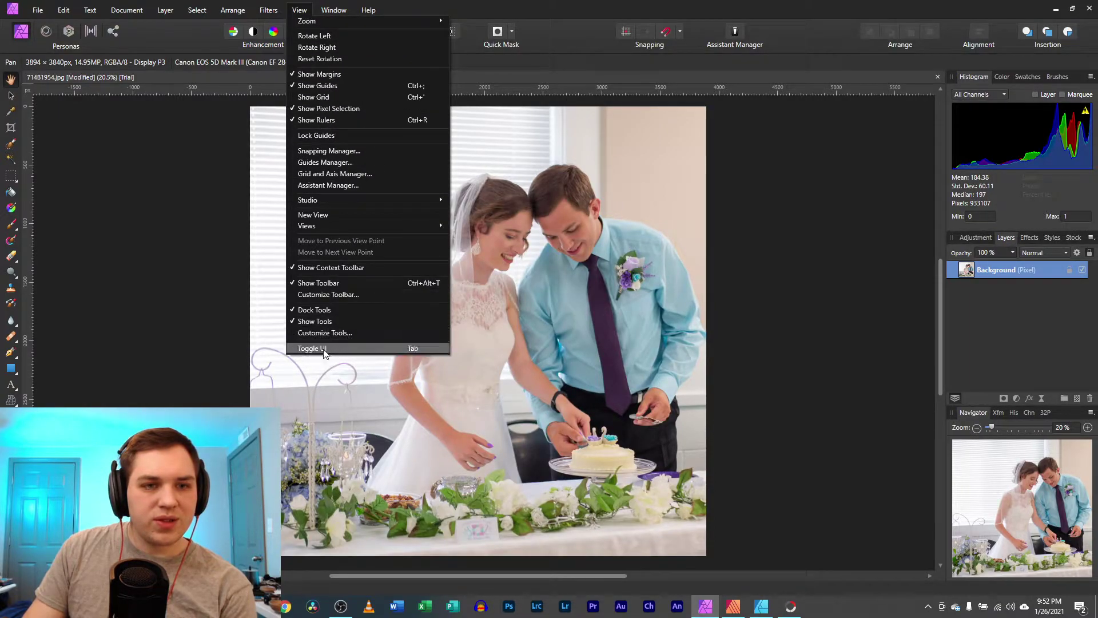
click(137, 227)
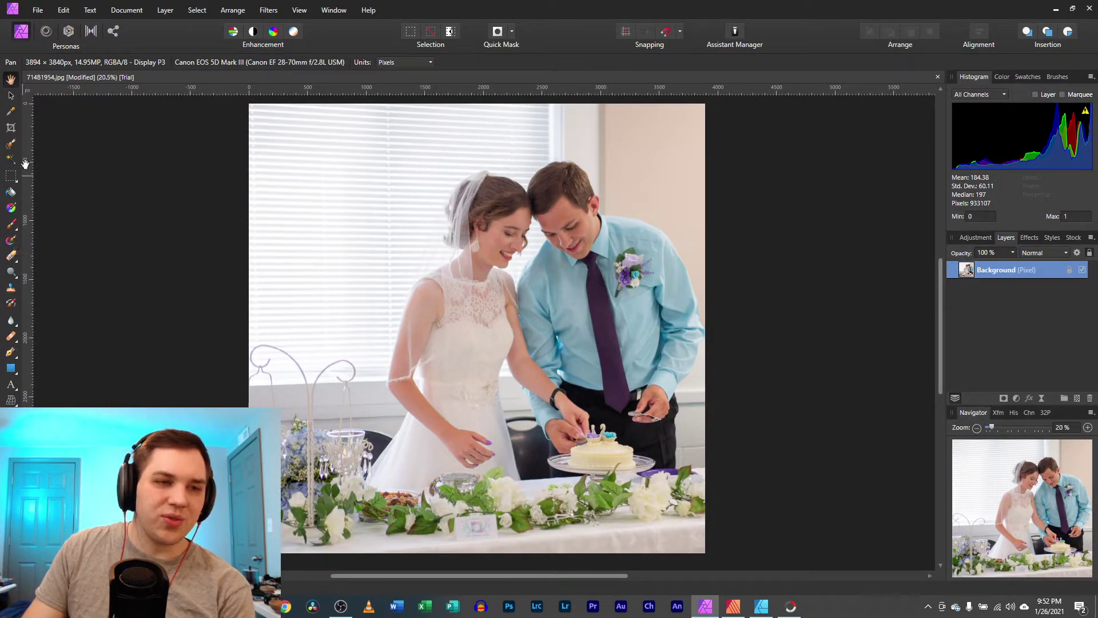
Look at the options of several tools, including Flood Fill, Selection Brush and Crop, ending on Flood Select.
click(11, 320)
click(10, 287)
click(10, 192)
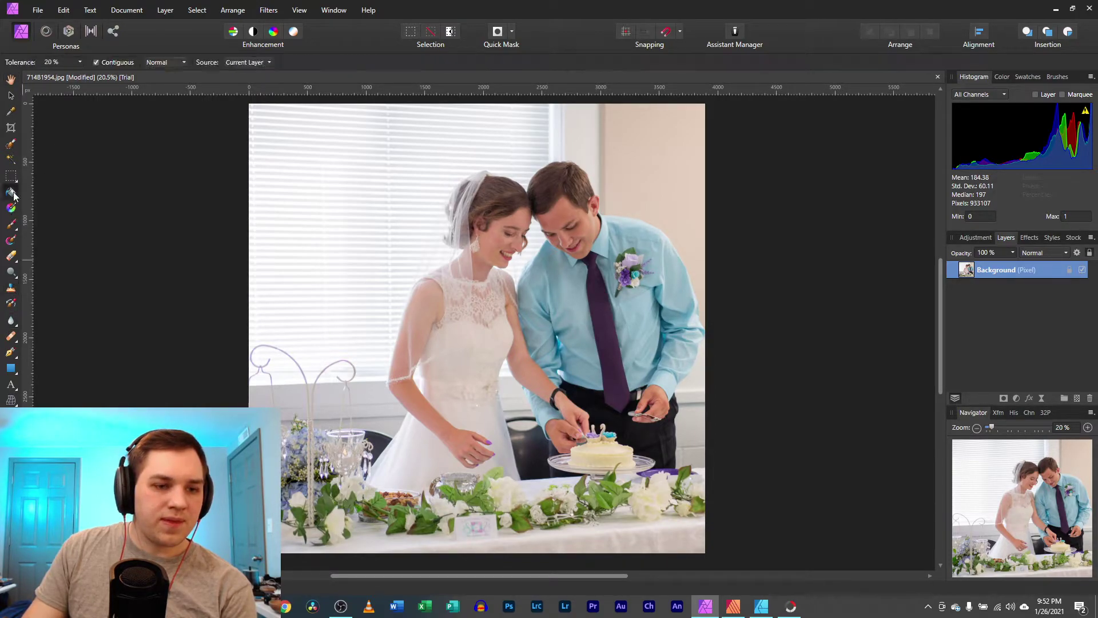
click(11, 146)
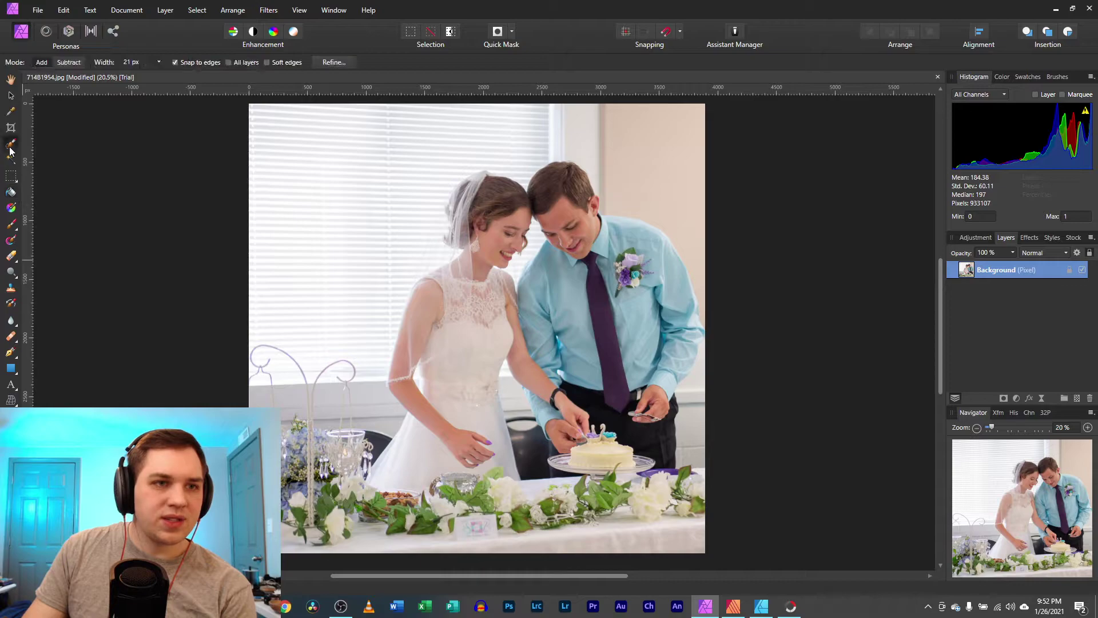
click(10, 128)
click(19, 160)
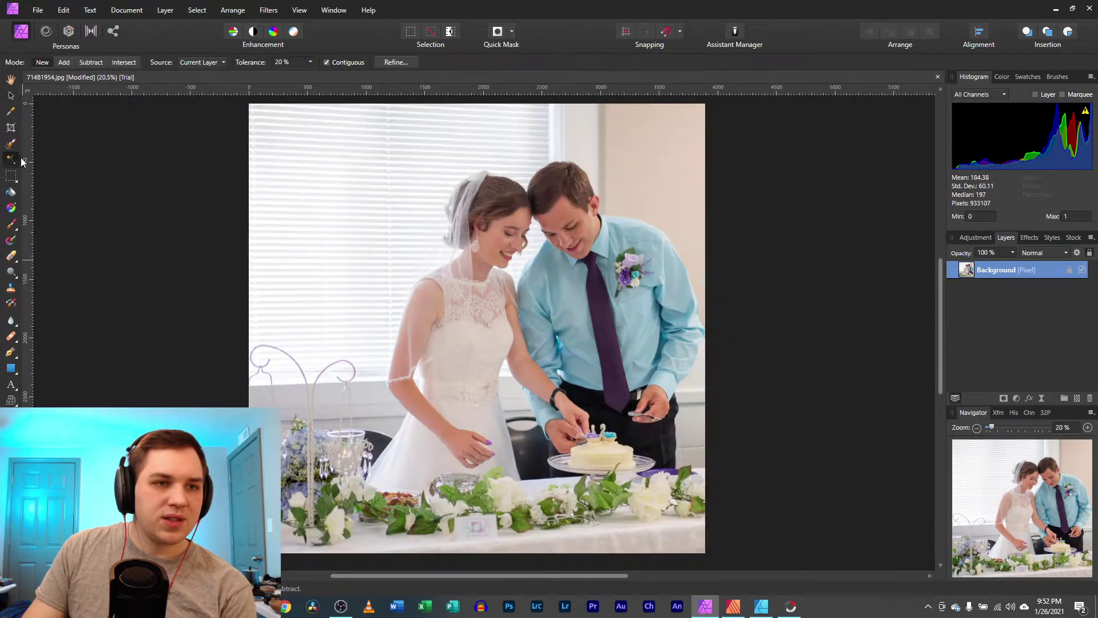
Apply the Average blur to the photo, and undo it.
click(268, 10)
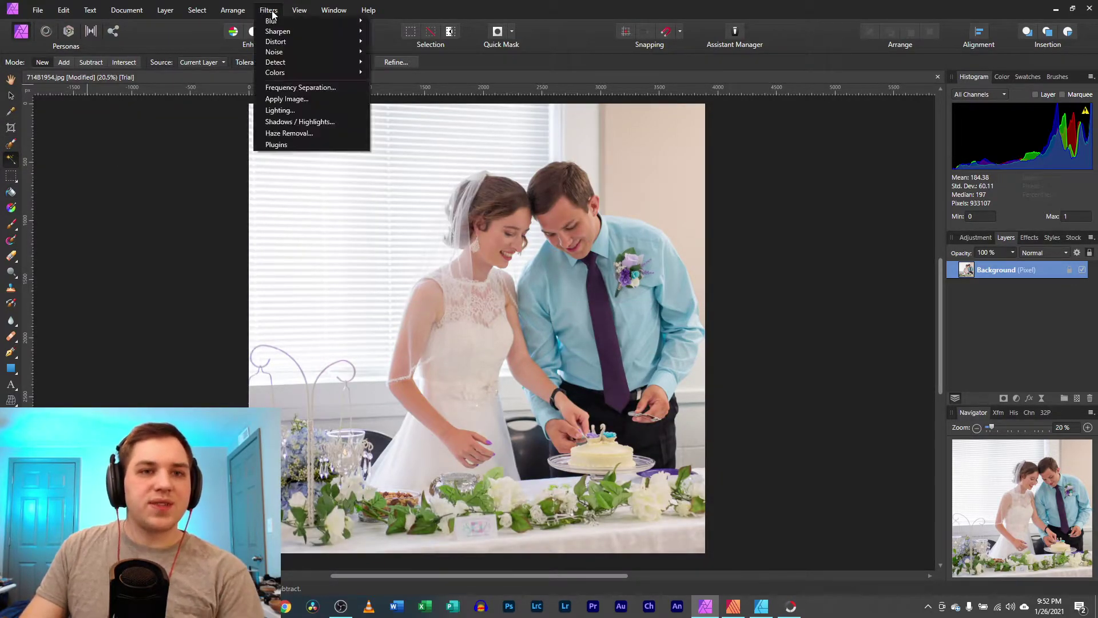
mouse_move(271, 23)
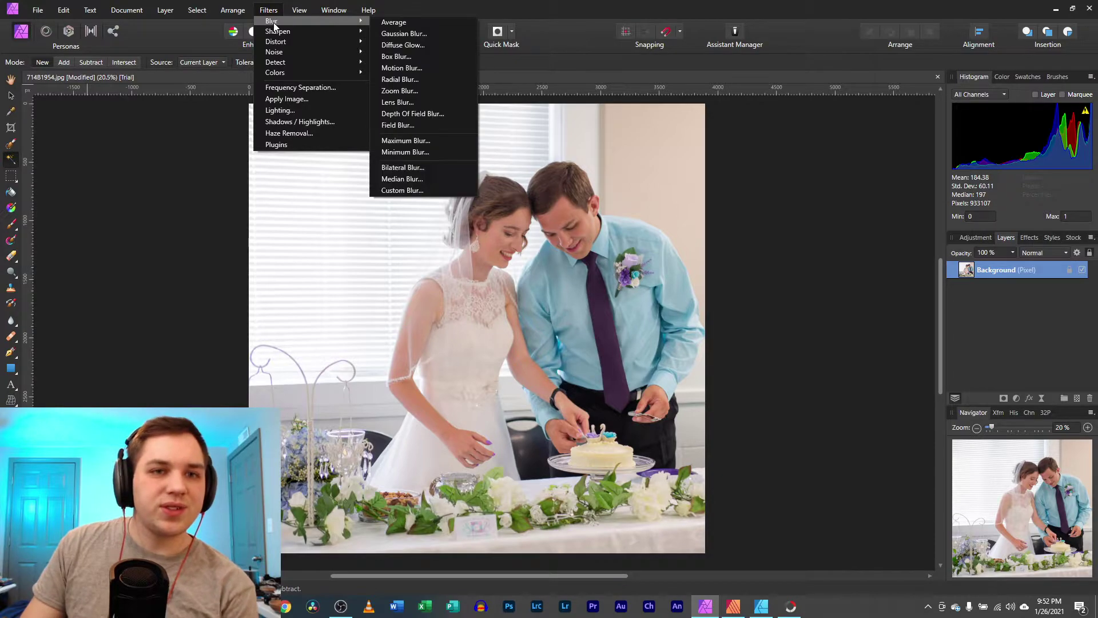
click(417, 23)
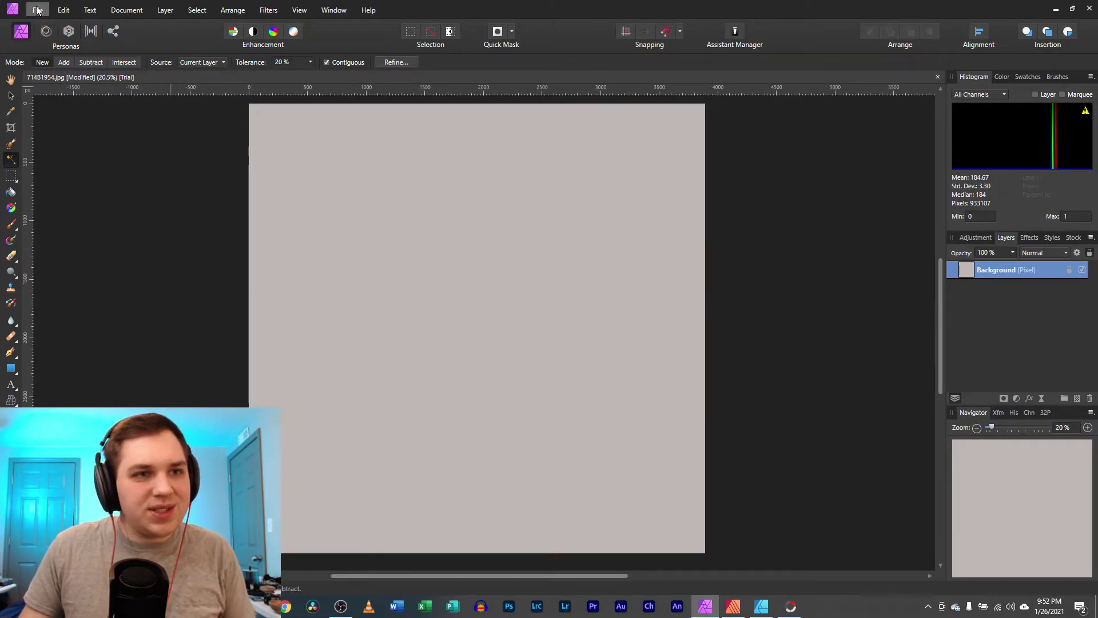
click(63, 10)
click(64, 11)
click(63, 10)
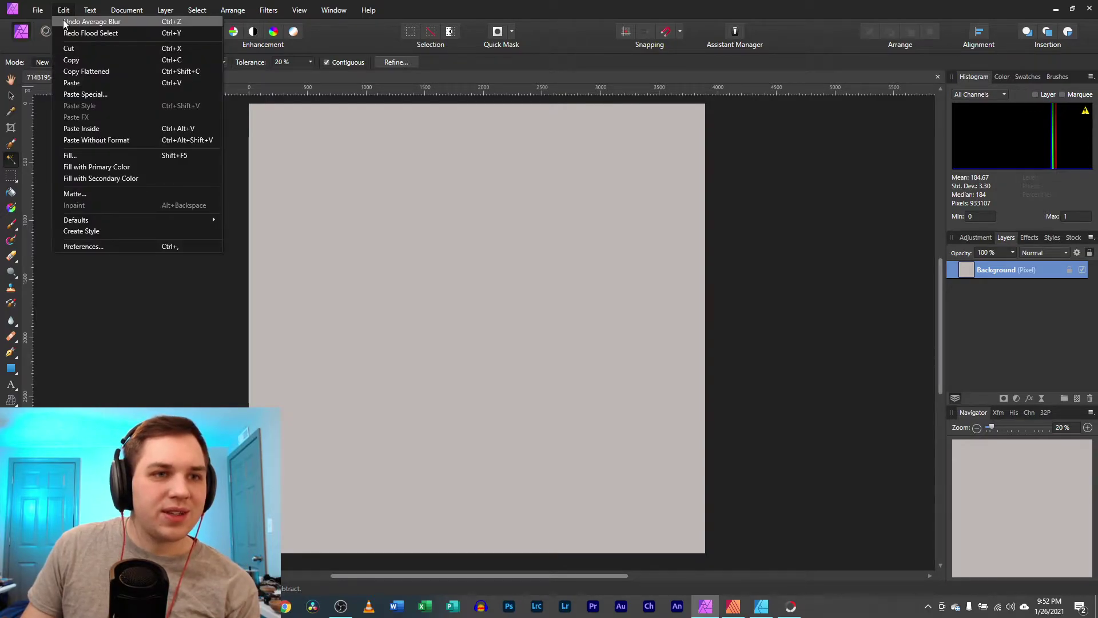
click(78, 22)
Apply the Average blur to the Background layer a second time.
click(208, 10)
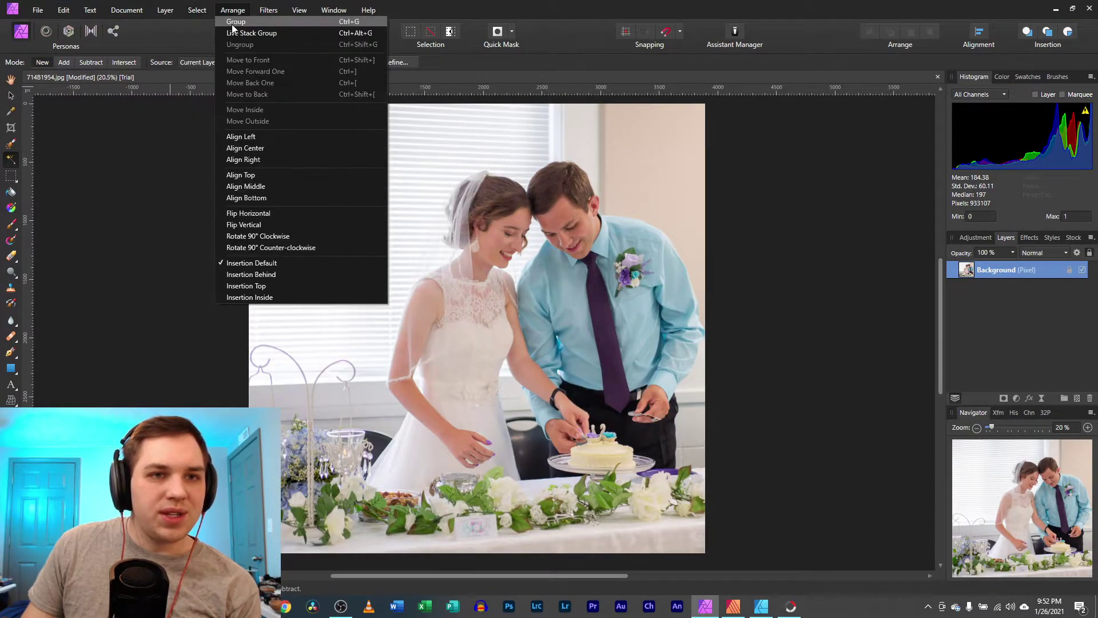
mouse_move(266, 10)
mouse_move(279, 38)
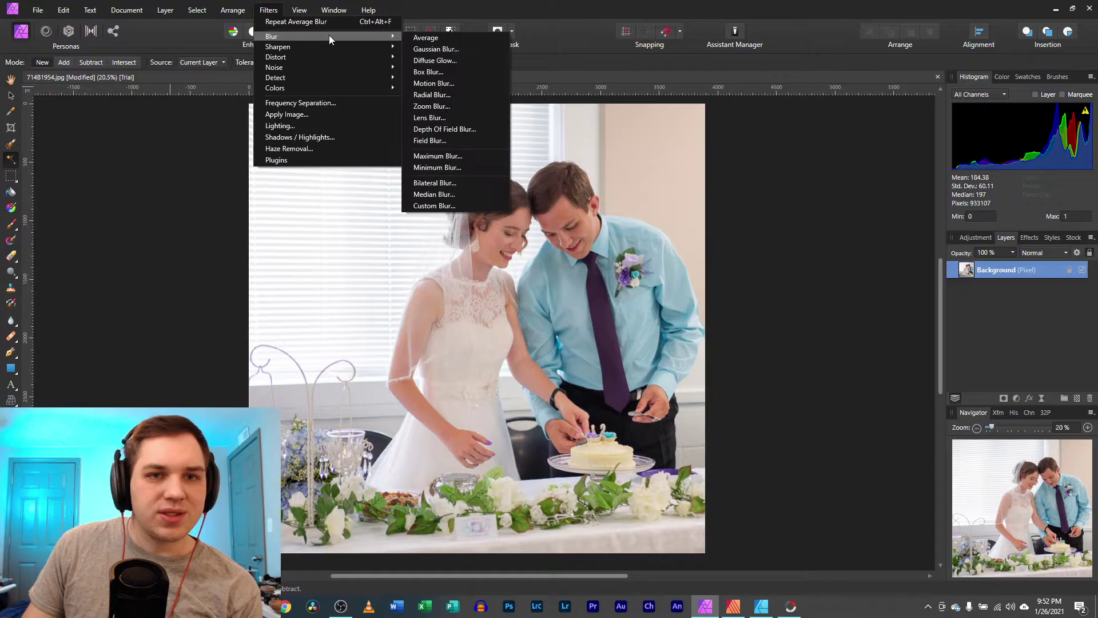
click(439, 38)
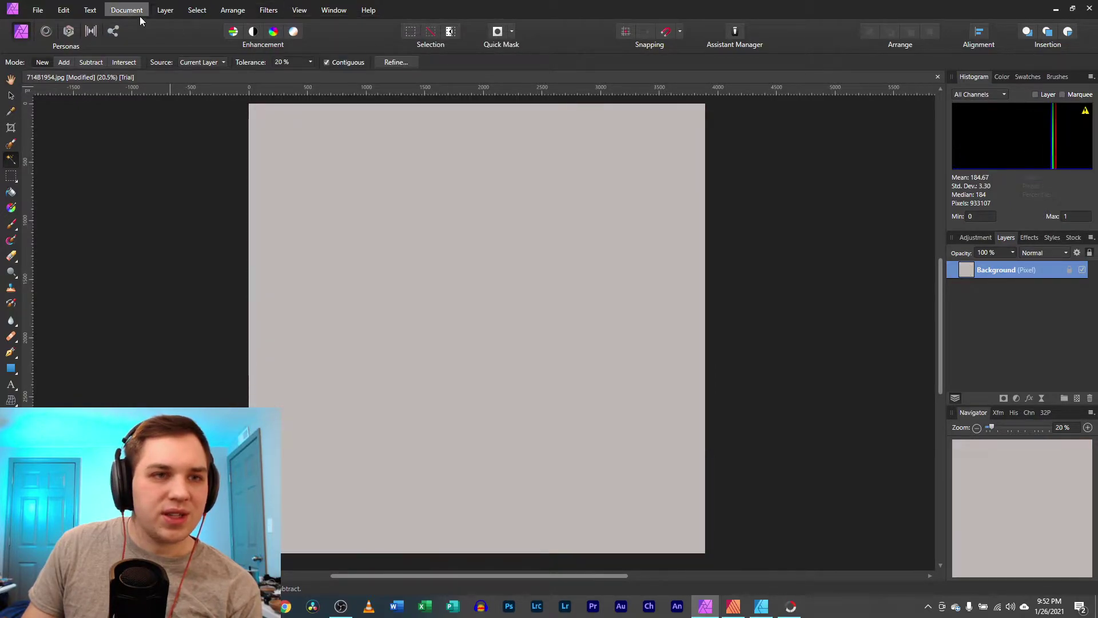
Undo the Average blur on the Background layer.
click(64, 10)
click(74, 24)
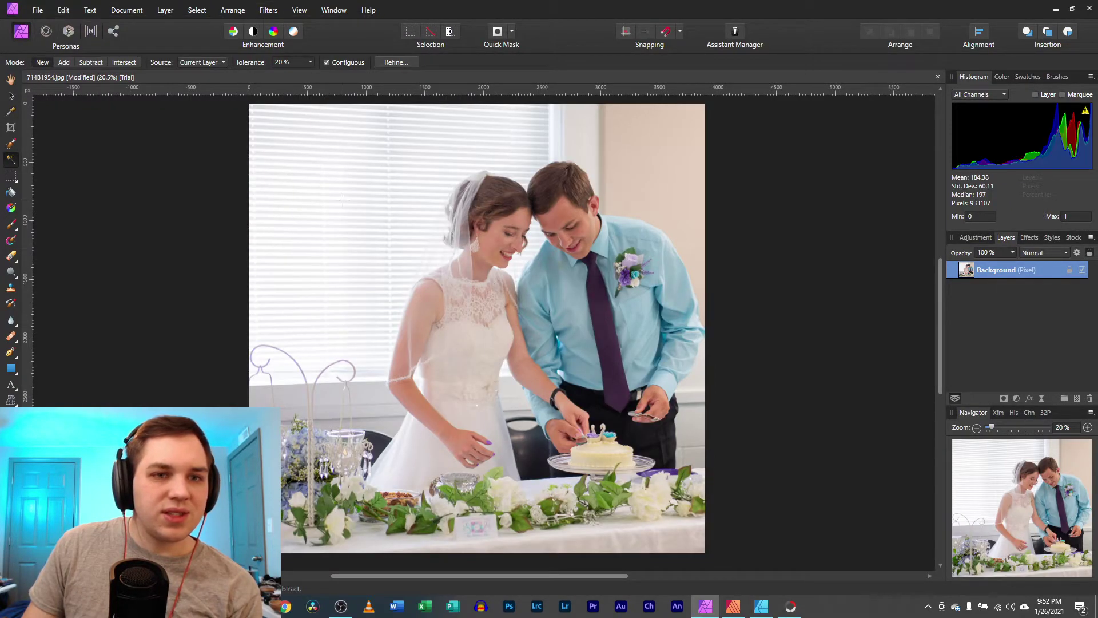
key(ctrl+z)
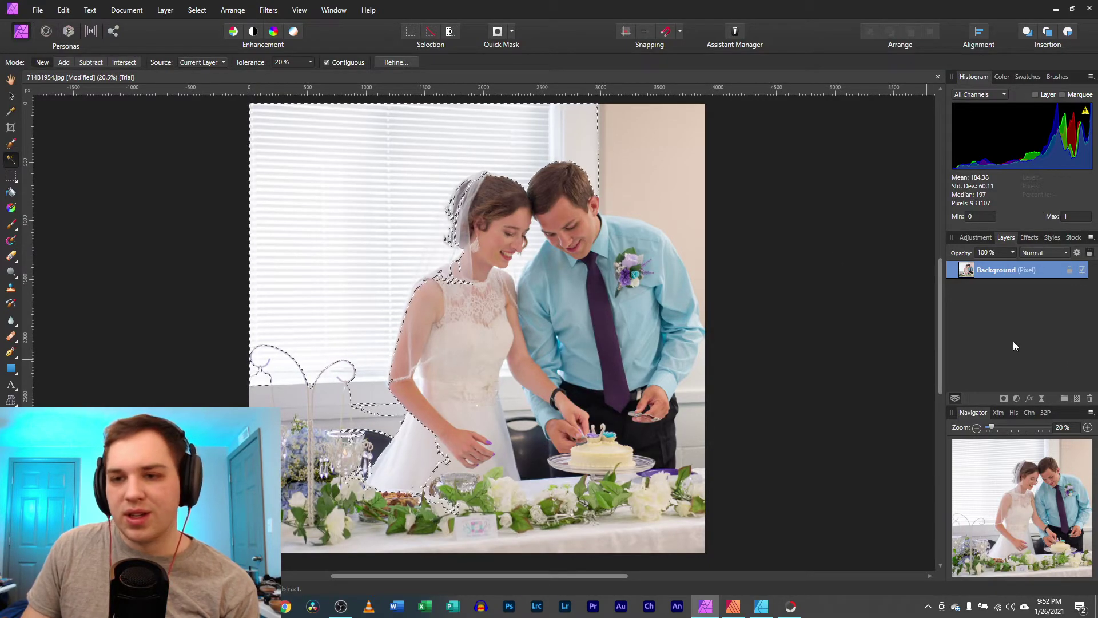
Pan the photo slightly with the View tool, select its layer with the Move tool, and clear the flood selection around the window blinds.
click(230, 10)
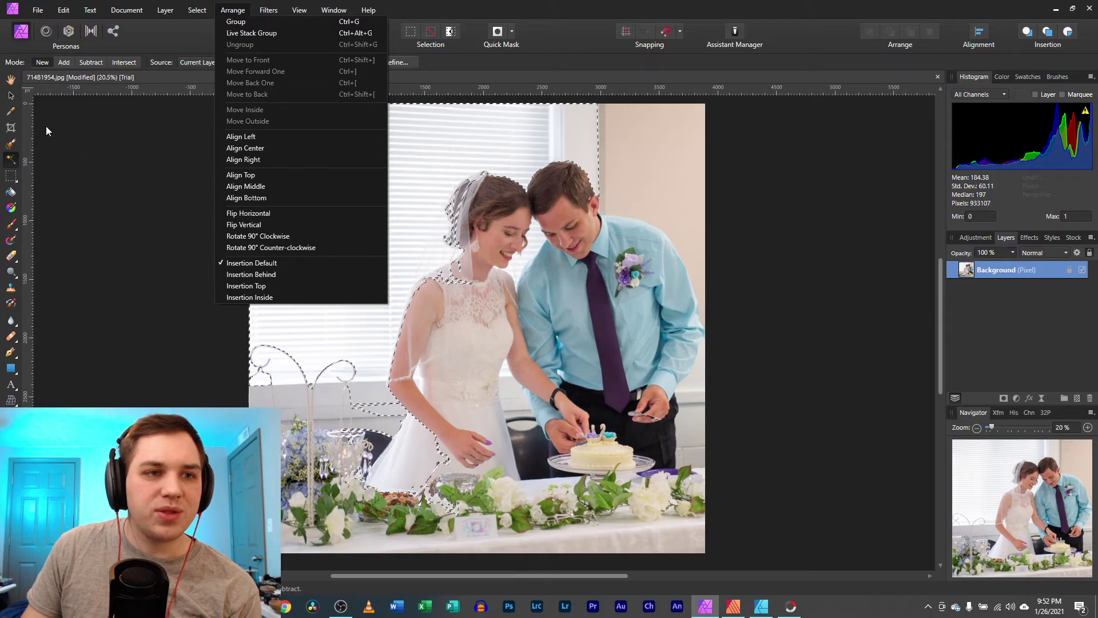
click(11, 93)
click(10, 79)
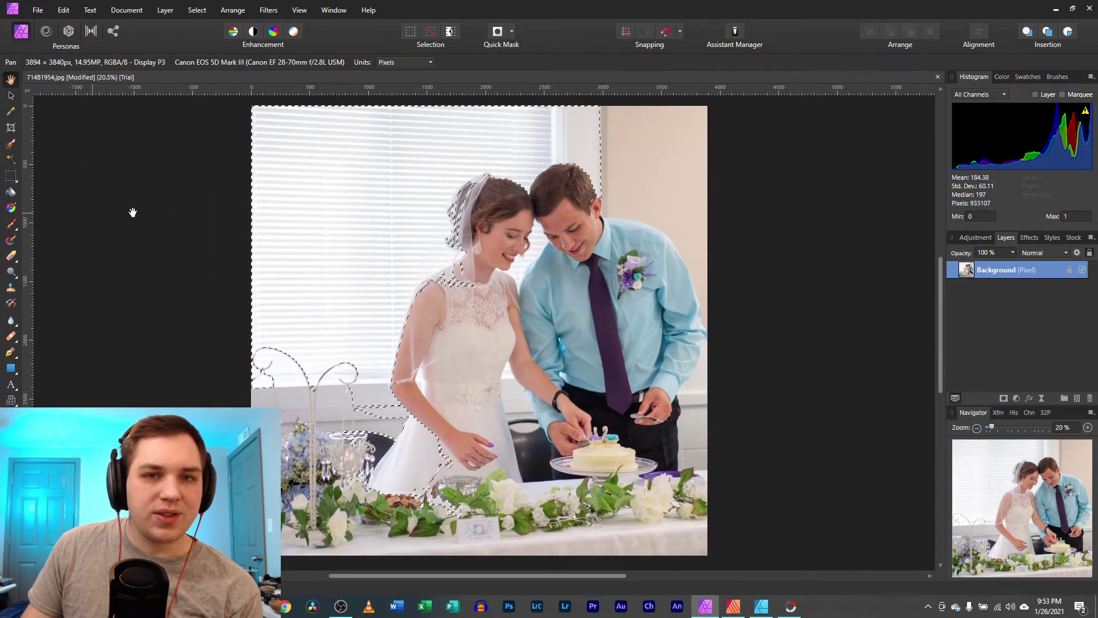
mouse_move(536, 150)
mouse_down()
mouse_move(548, 158)
mouse_move(529, 152)
mouse_up()
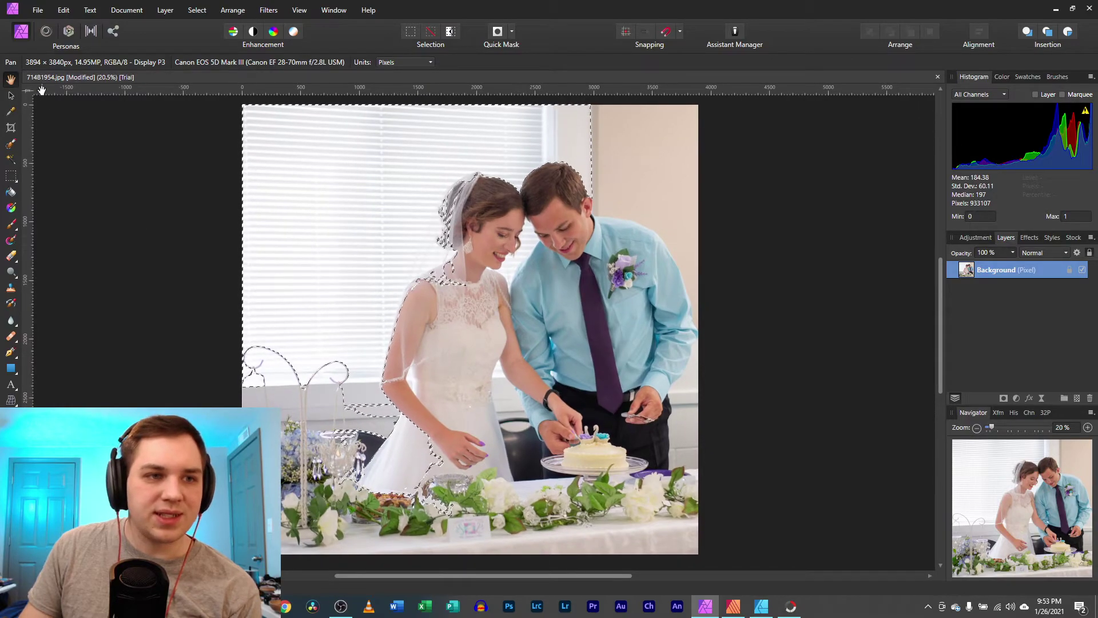
key(v)
click(170, 256)
click(474, 289)
key(ctrl+d)
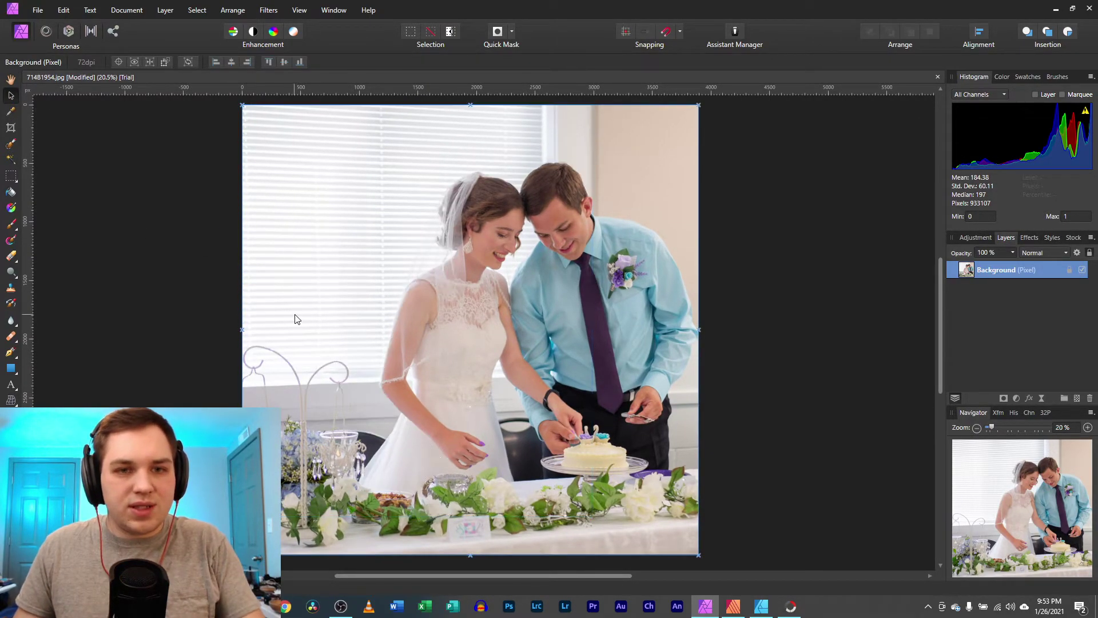
Apply the Average blur to the whole photo with nothing selected, and undo it.
click(233, 10)
mouse_move(268, 10)
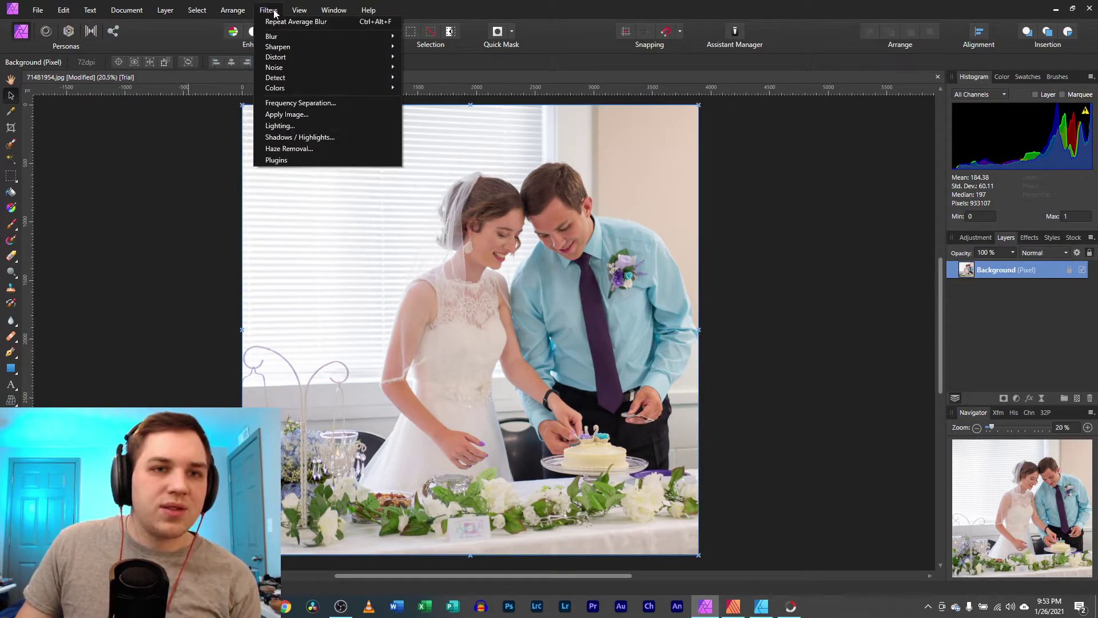
mouse_move(356, 39)
click(420, 35)
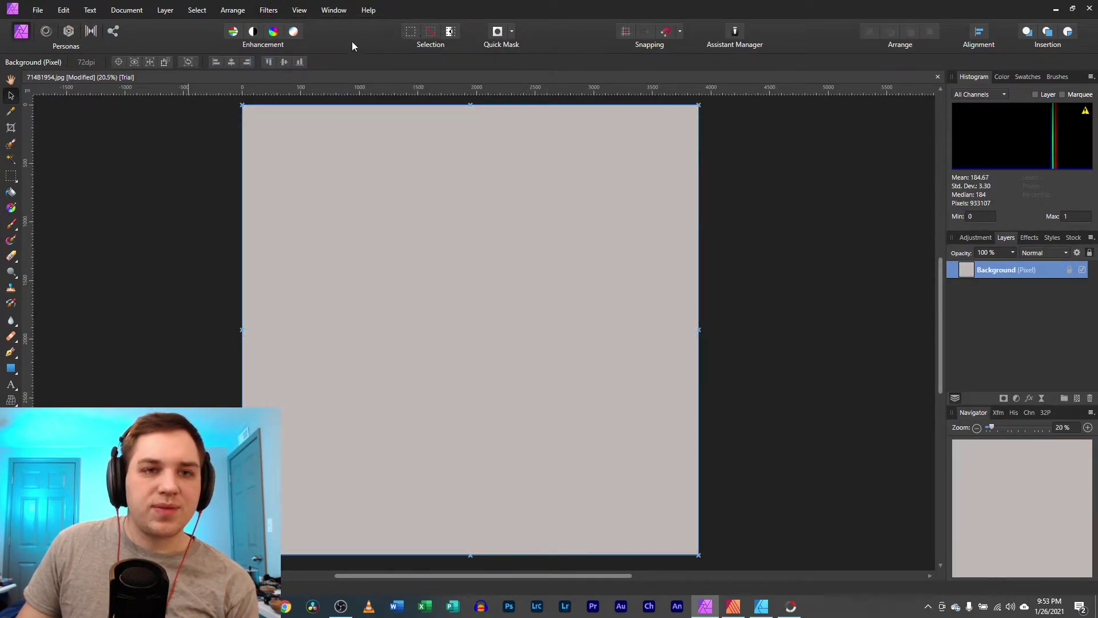
key(ctrl+z)
Try the High Pass sharpening filter on the photo with a radius of about 88.5 px, and cancel it.
click(269, 10)
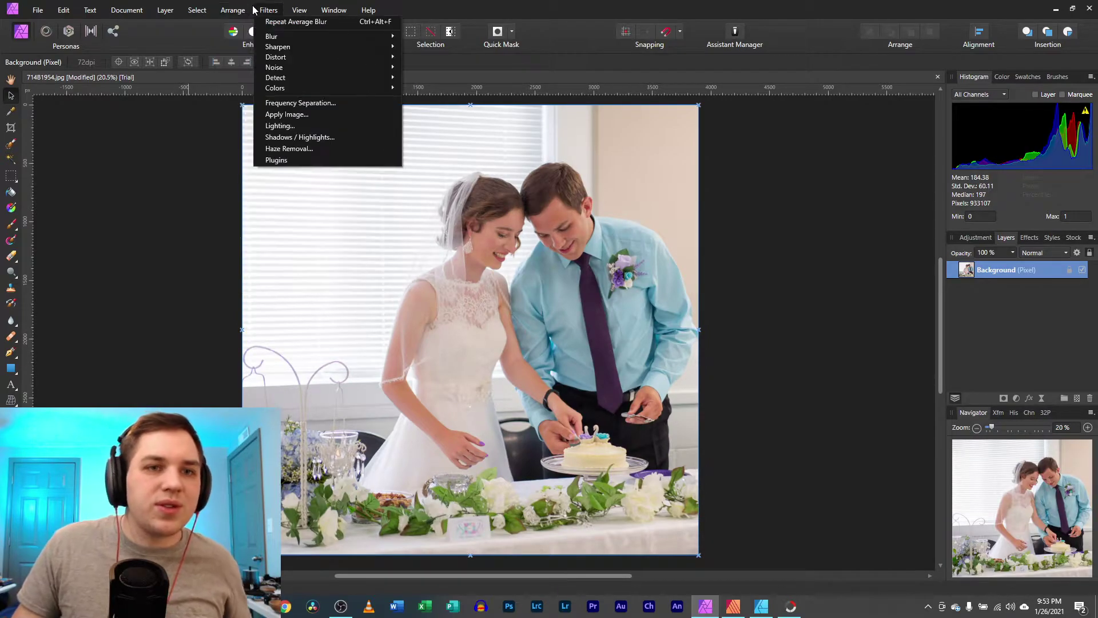
mouse_move(297, 47)
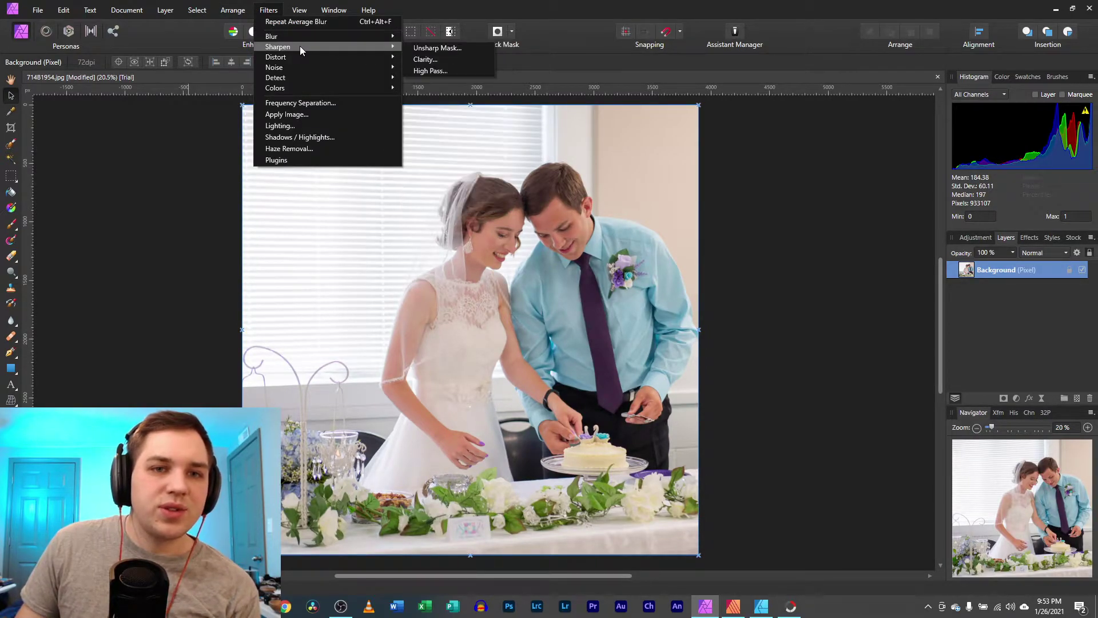
click(428, 71)
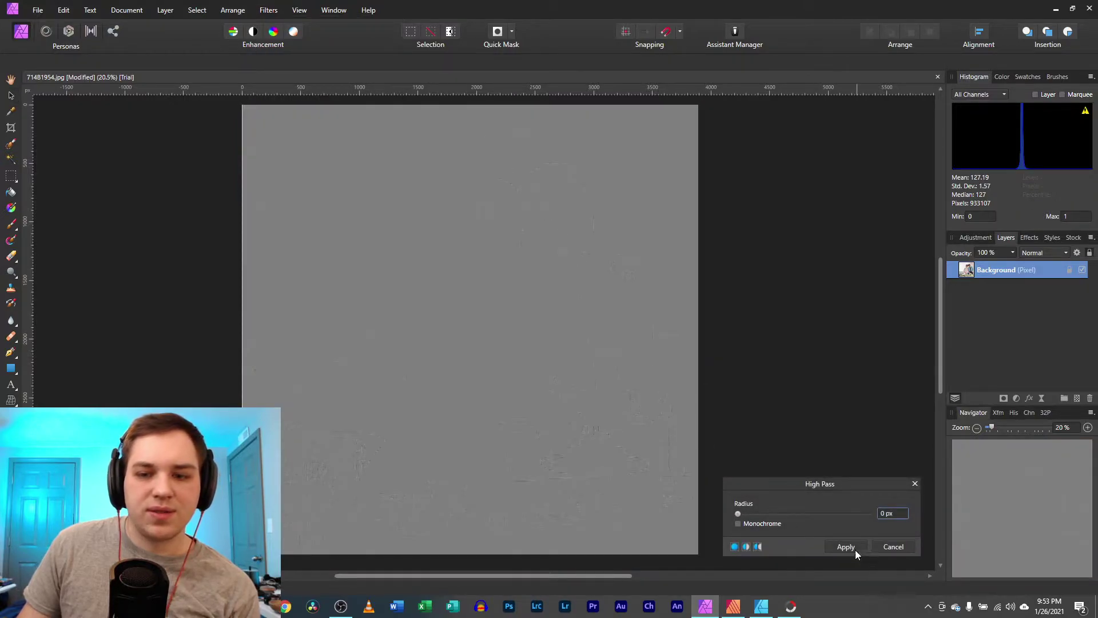
drag(740, 514, 866, 514)
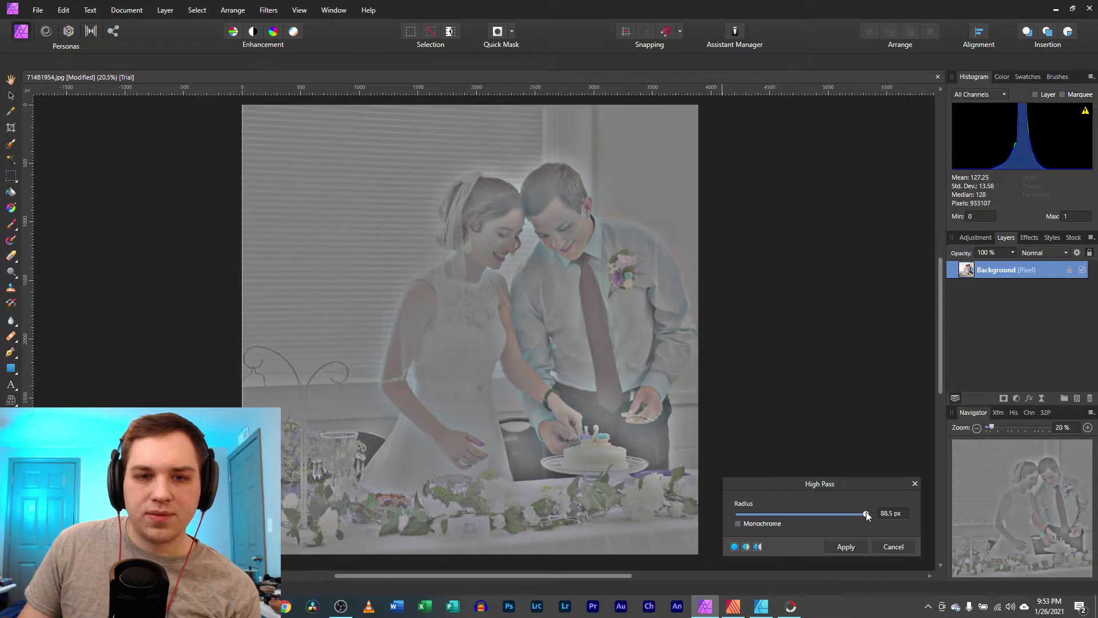
click(891, 548)
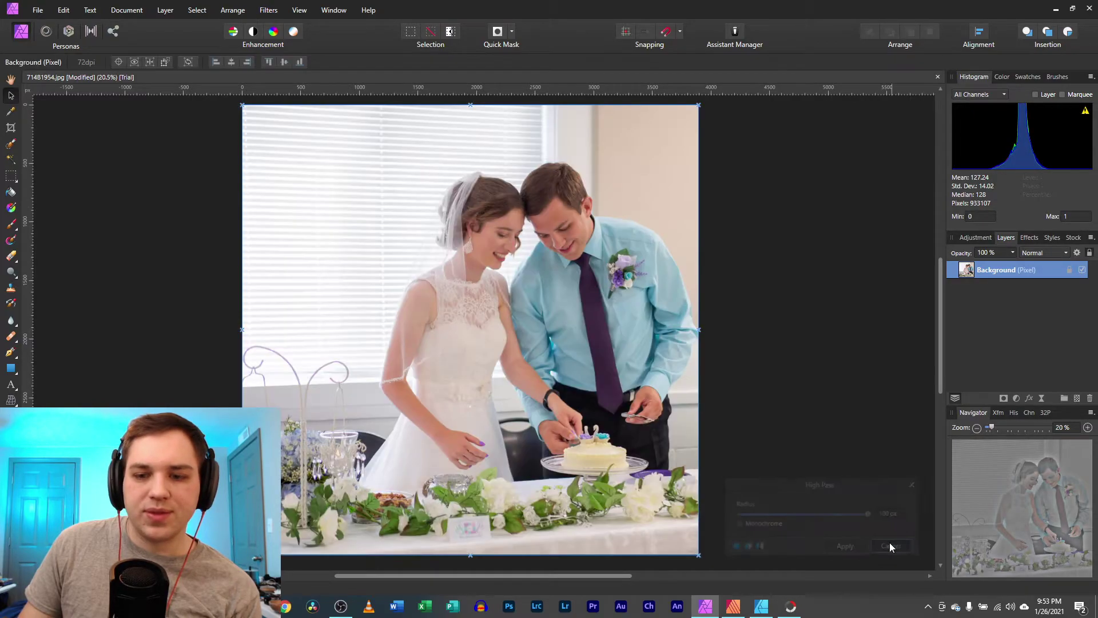
Apply the Average blur to the Background layer once more, and undo it.
click(269, 11)
mouse_move(336, 36)
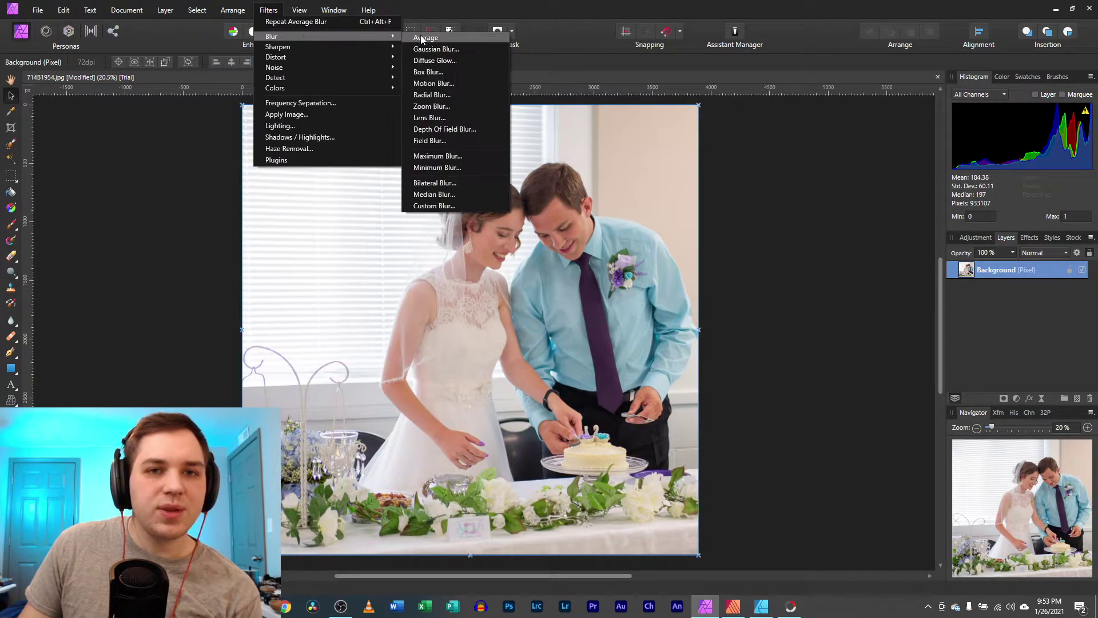
click(426, 38)
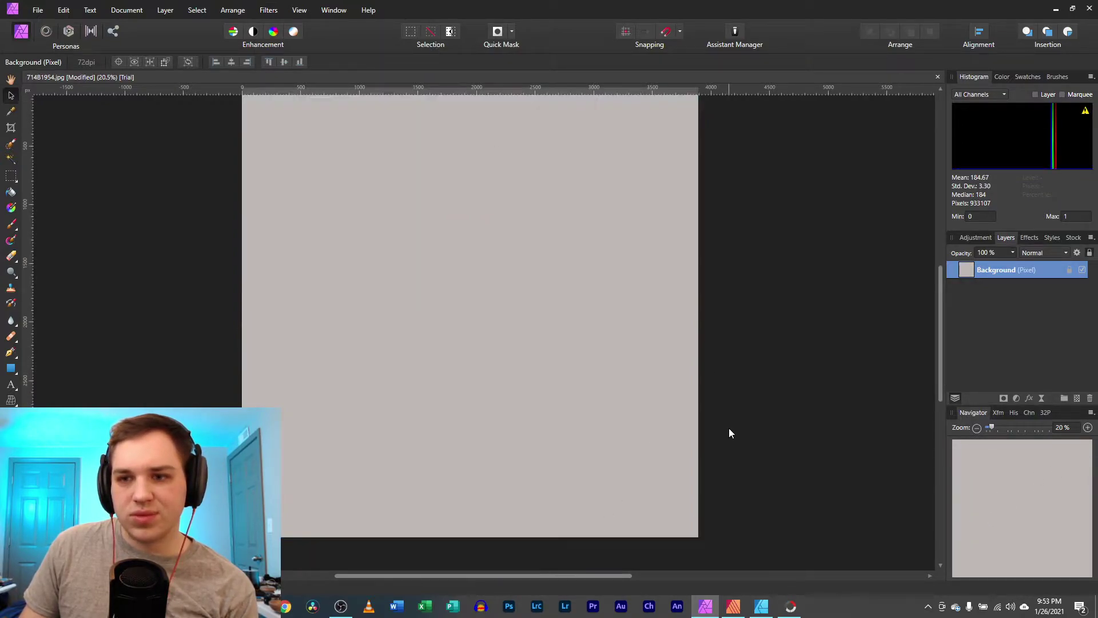
click(61, 10)
click(63, 10)
click(63, 10)
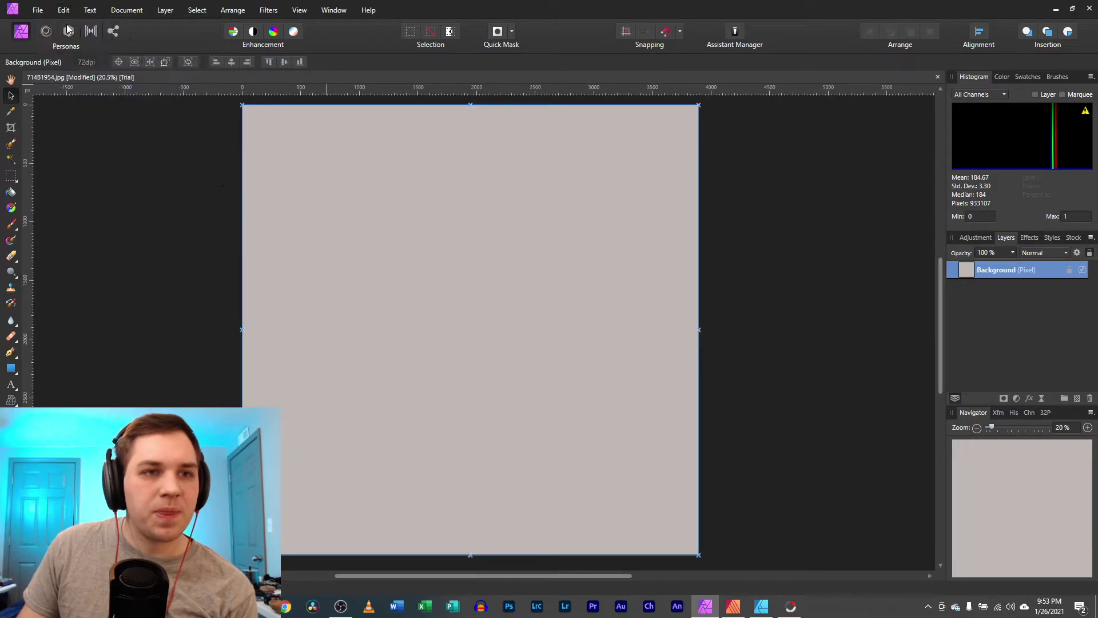
click(86, 22)
Look over the arrange, document and text commands, including the insertable special characters, and deselect the Background layer.
click(232, 10)
mouse_move(229, 11)
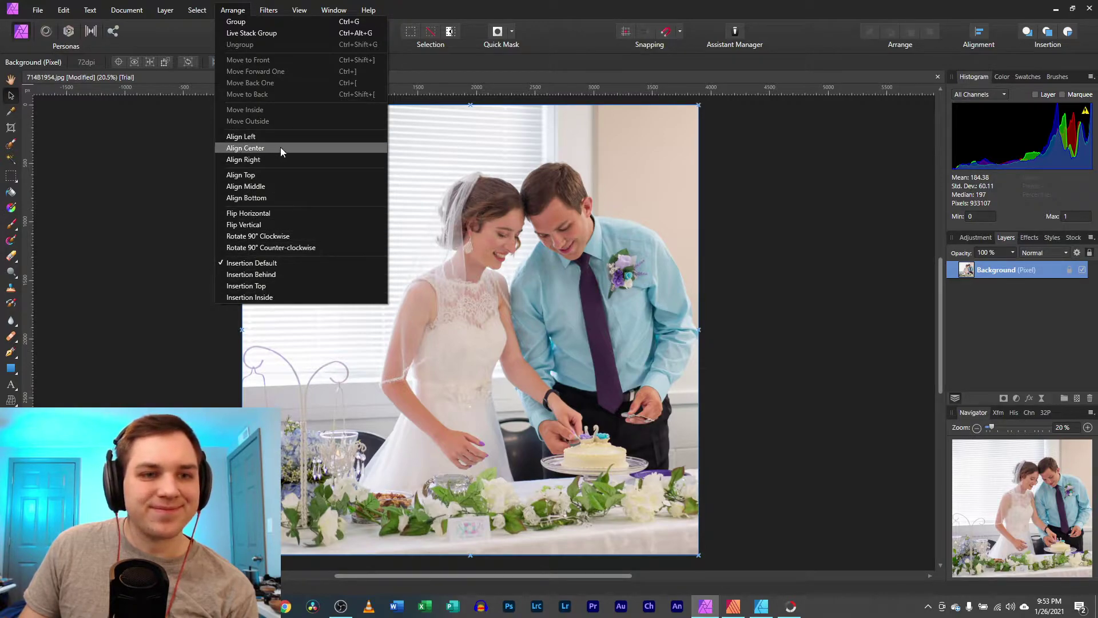
mouse_move(125, 11)
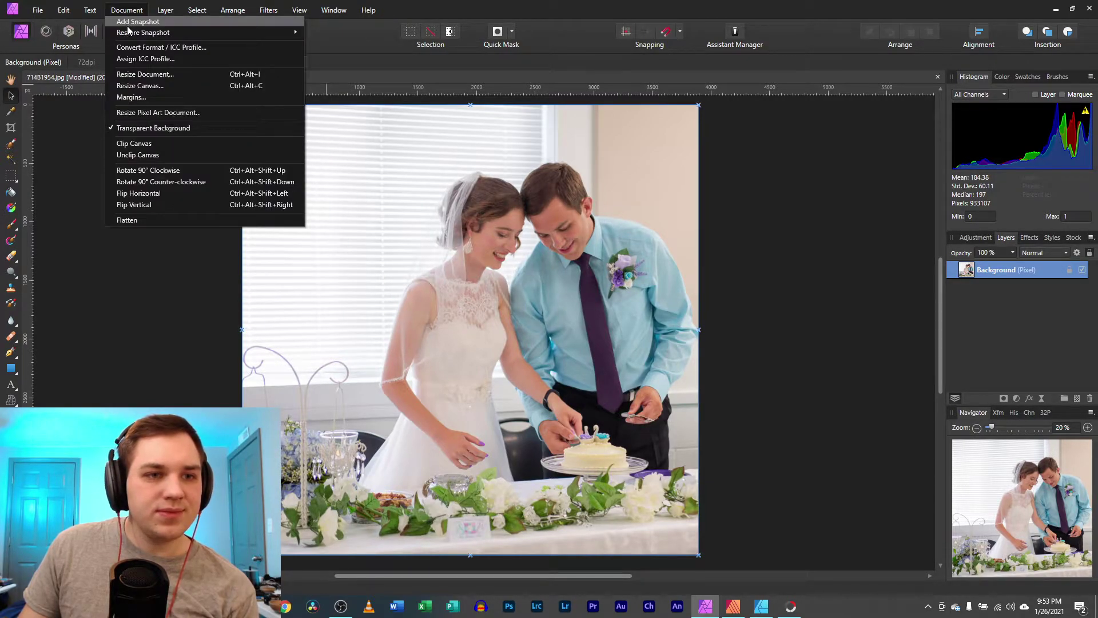
mouse_move(92, 11)
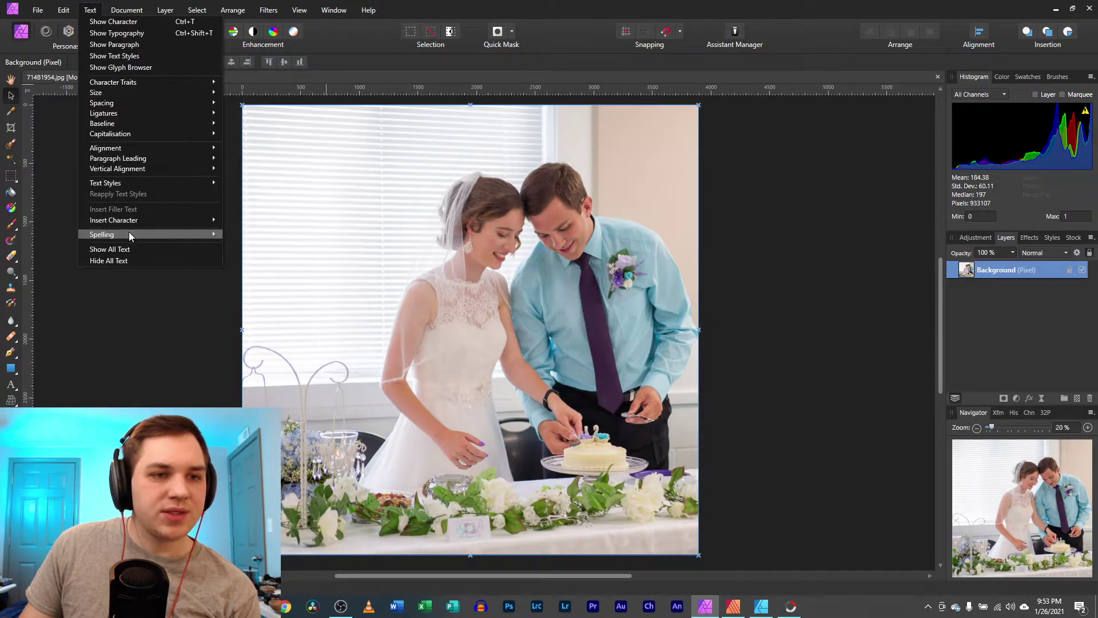
mouse_move(131, 222)
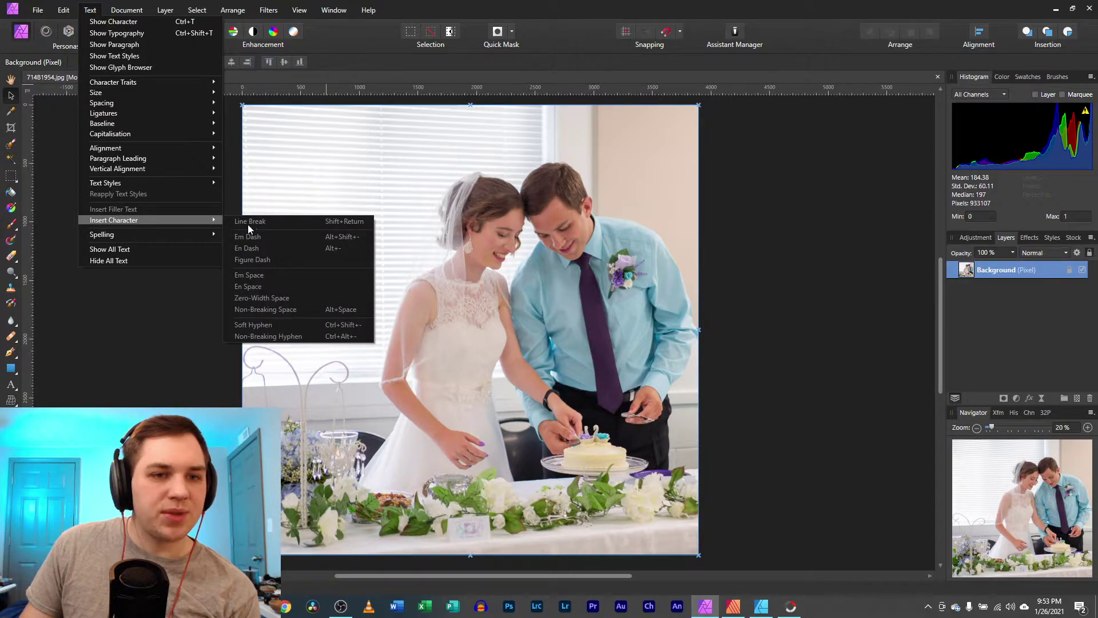
click(60, 253)
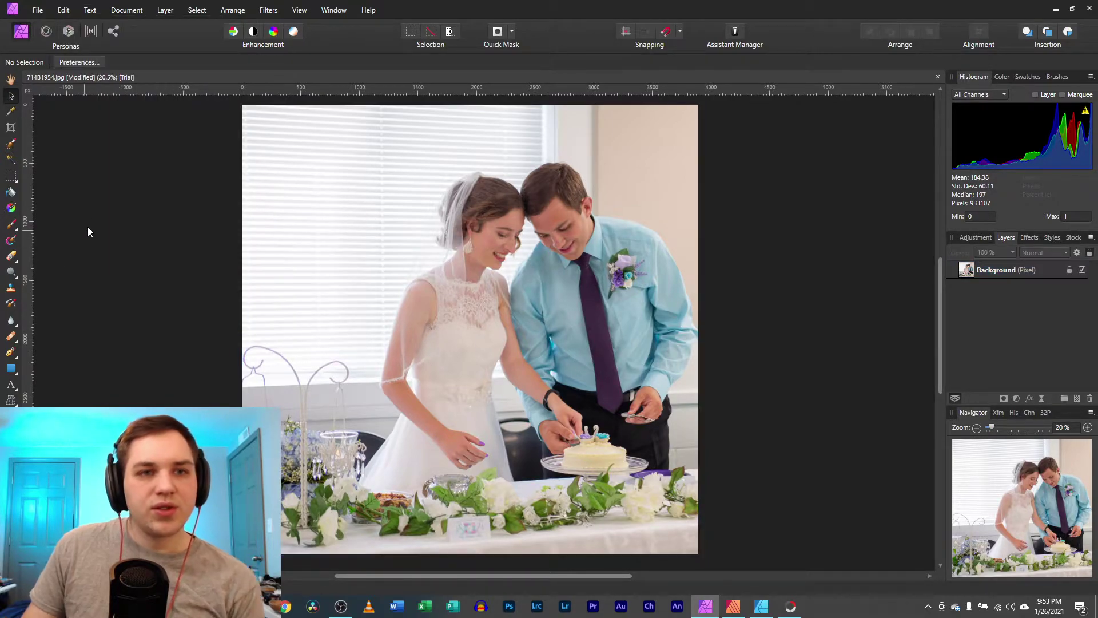
Close the wedding photo and leave Affinity Photo.
click(40, 11)
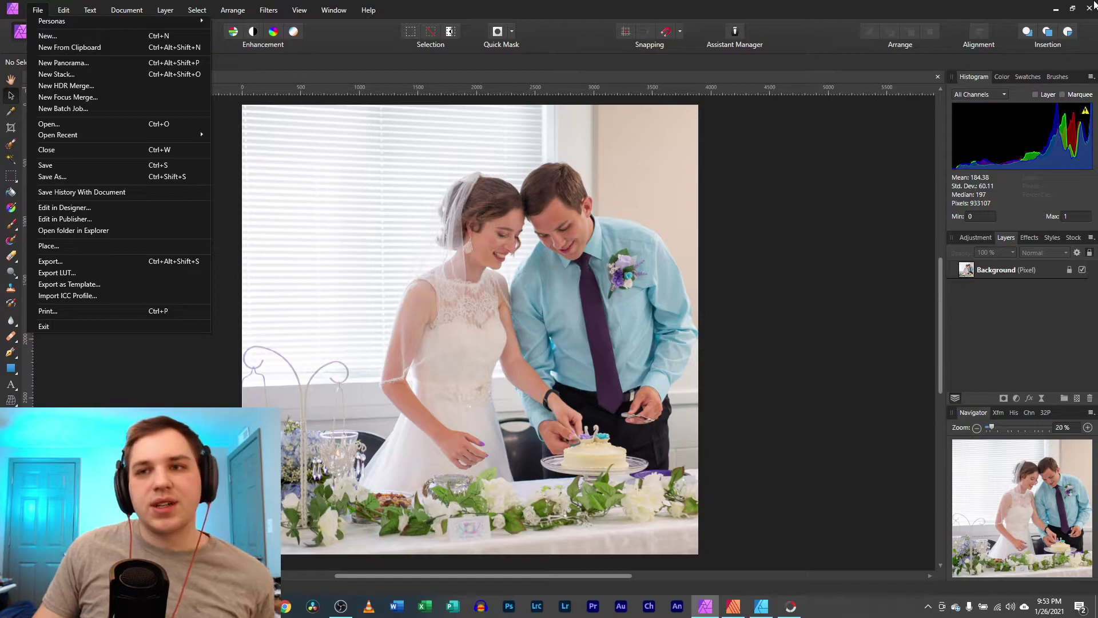
click(46, 149)
click(533, 316)
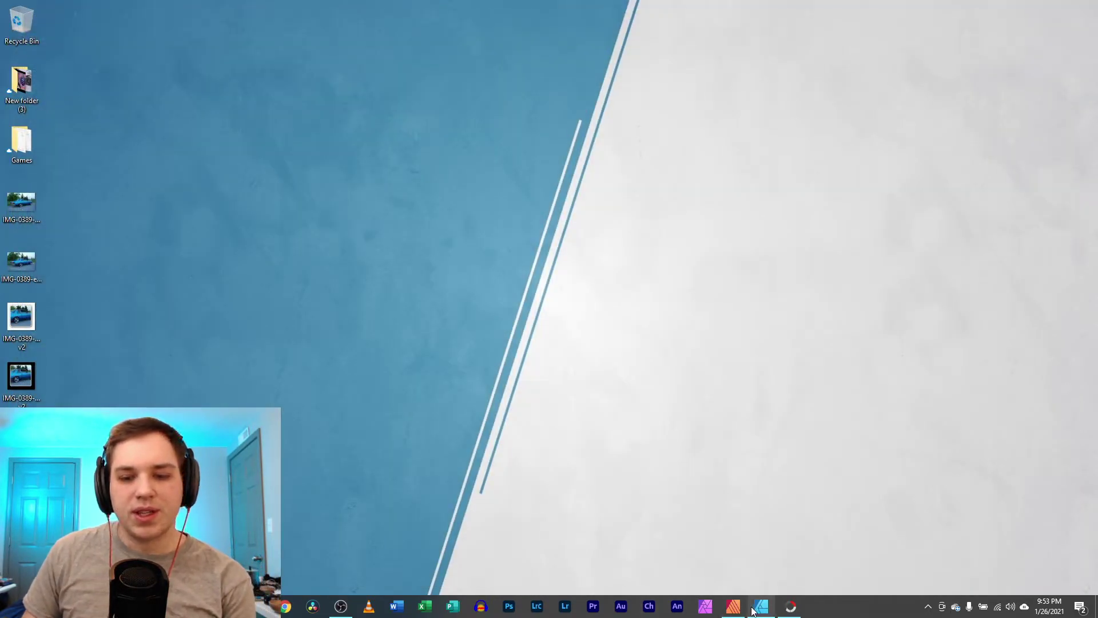
Switch to Affinity Publisher, maximize its window, and move its welcome panel higher in the workspace.
click(735, 607)
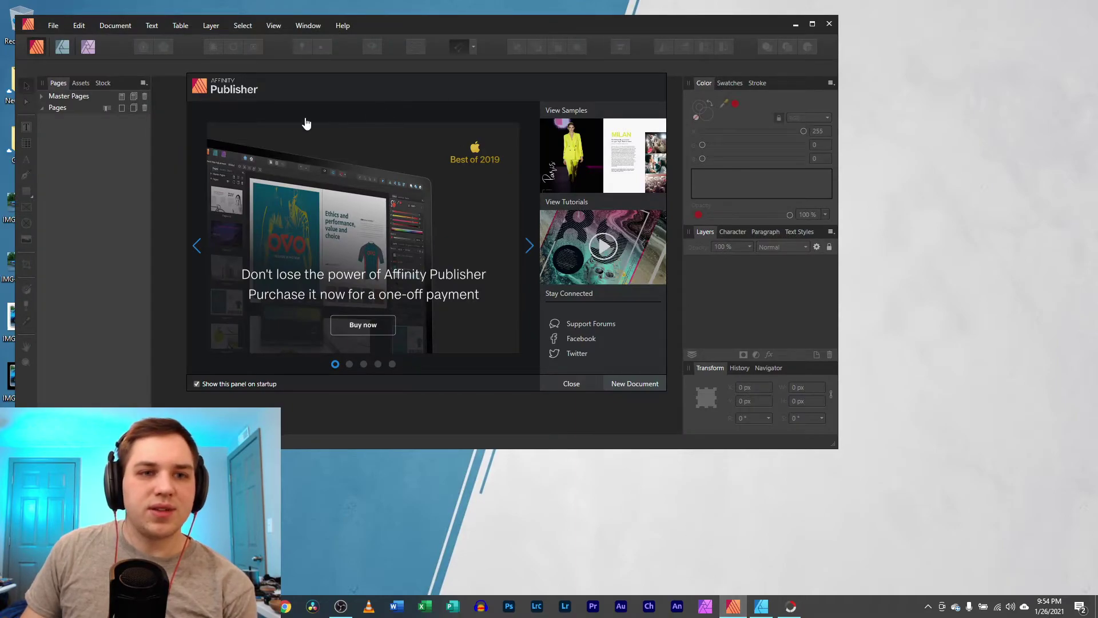
click(813, 25)
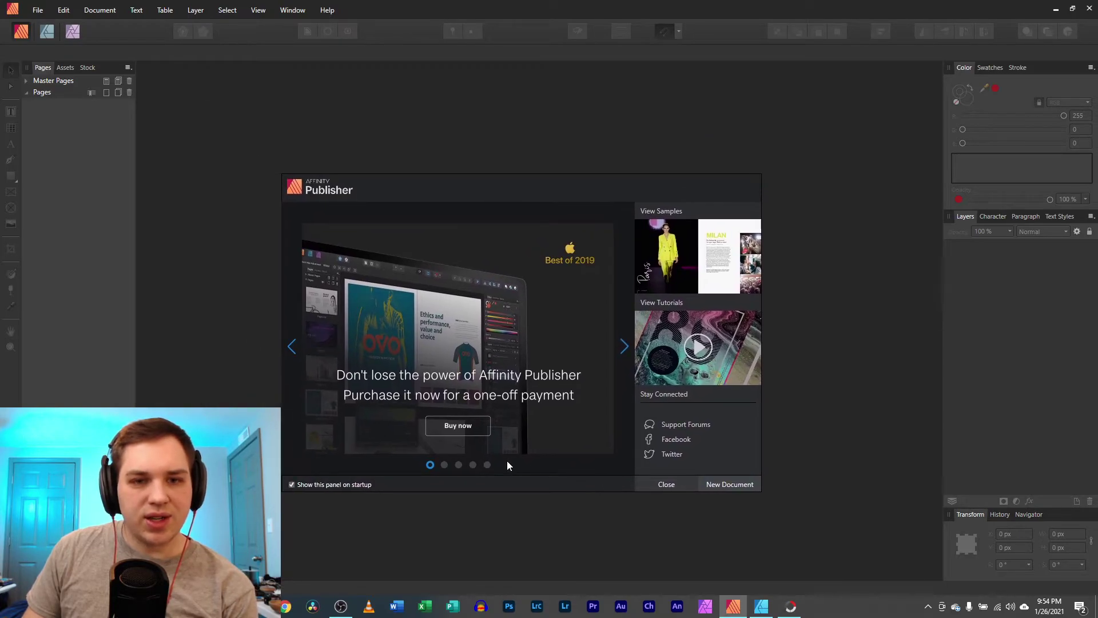
drag(505, 473, 509, 406)
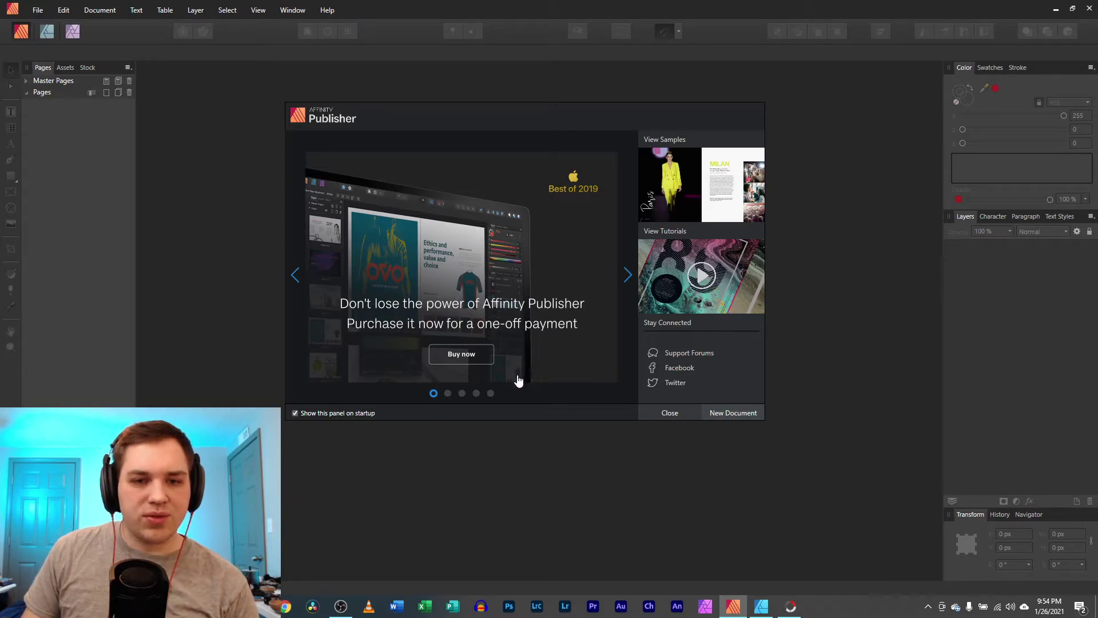
Leaf through the slides of the Affinity Publisher welcome panel, and close the panel.
click(449, 394)
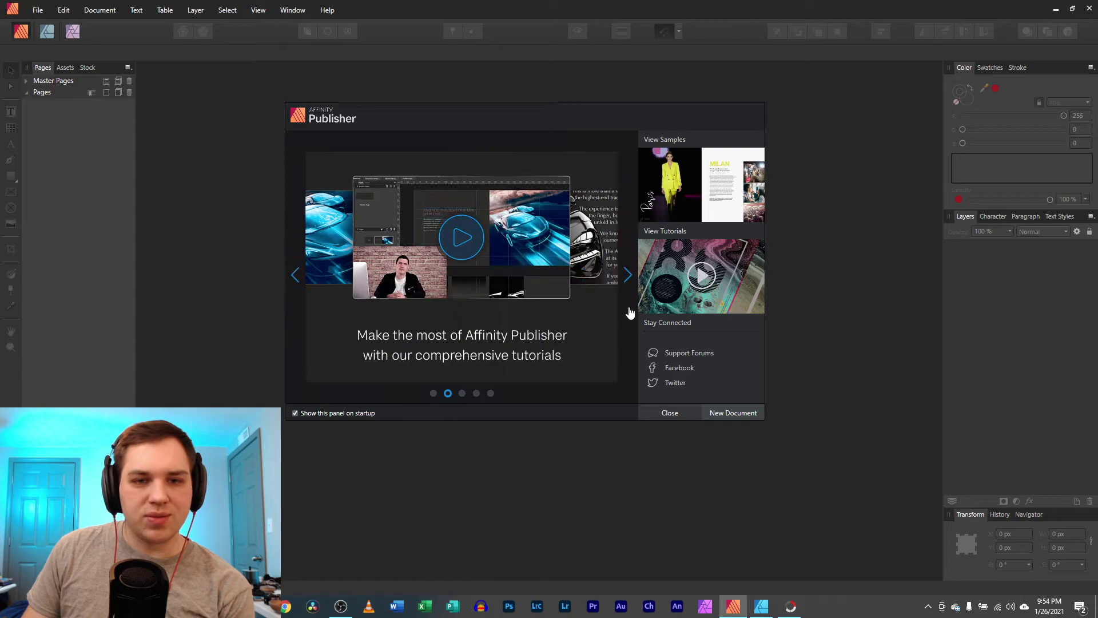
click(629, 280)
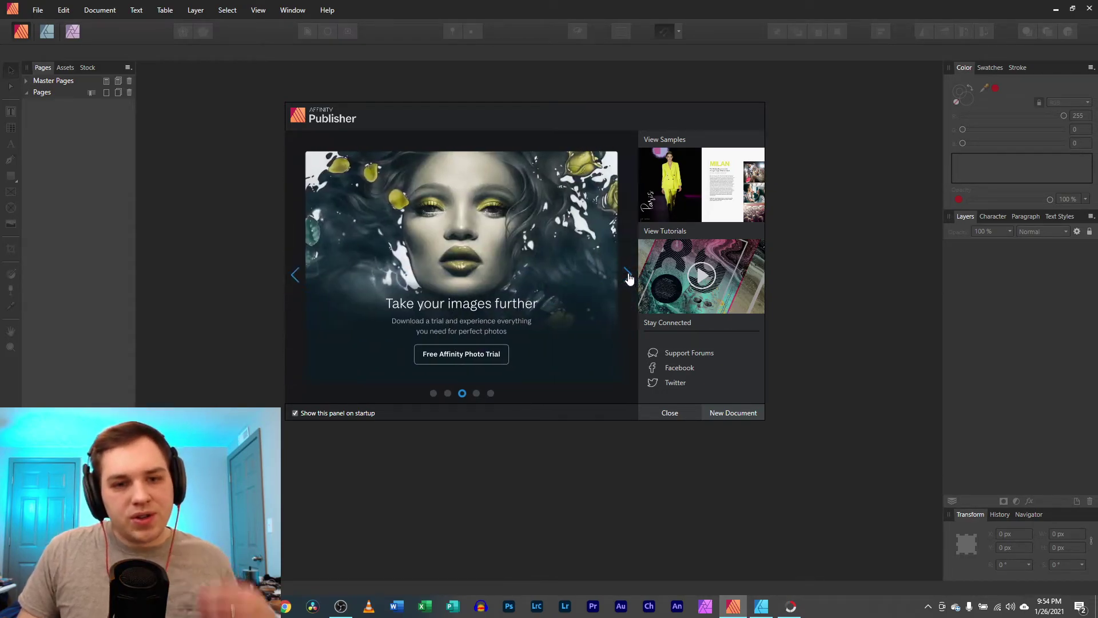
click(629, 280)
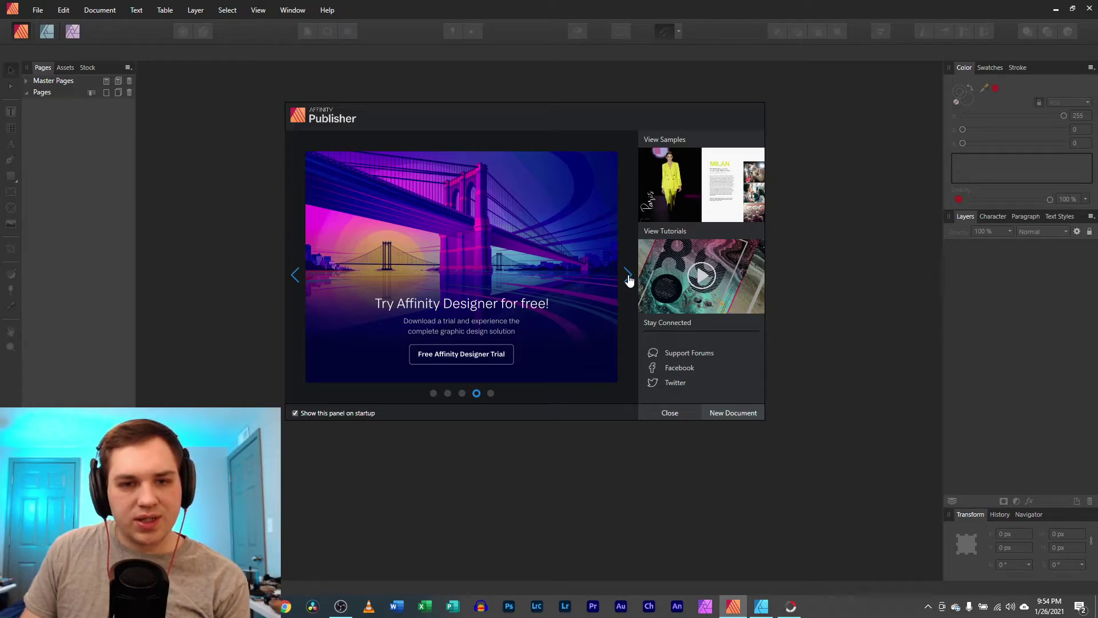
click(629, 281)
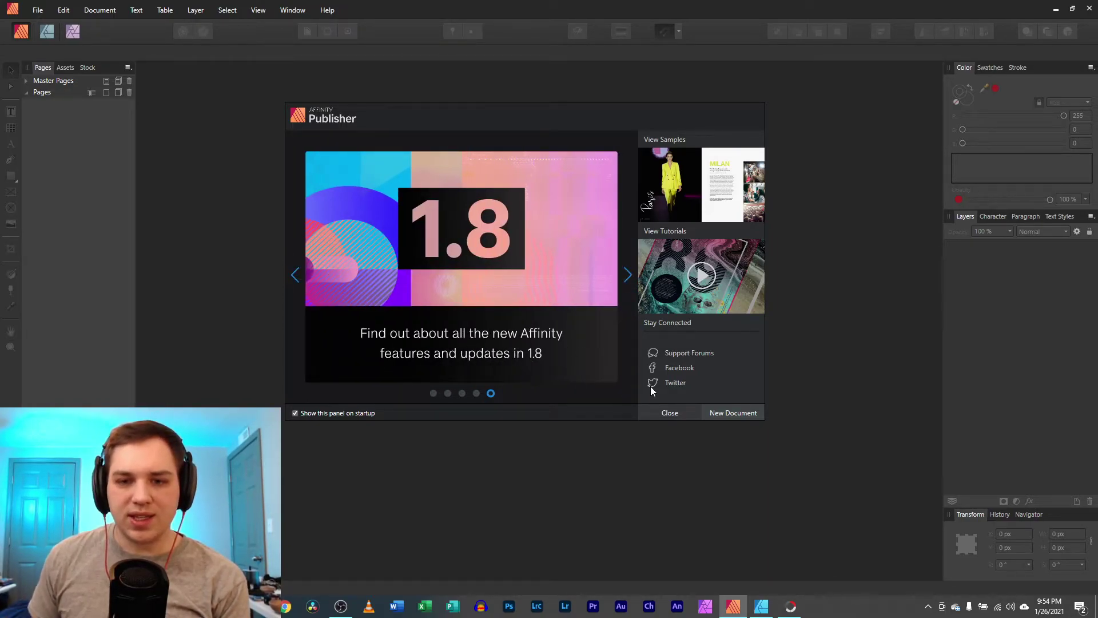
click(671, 413)
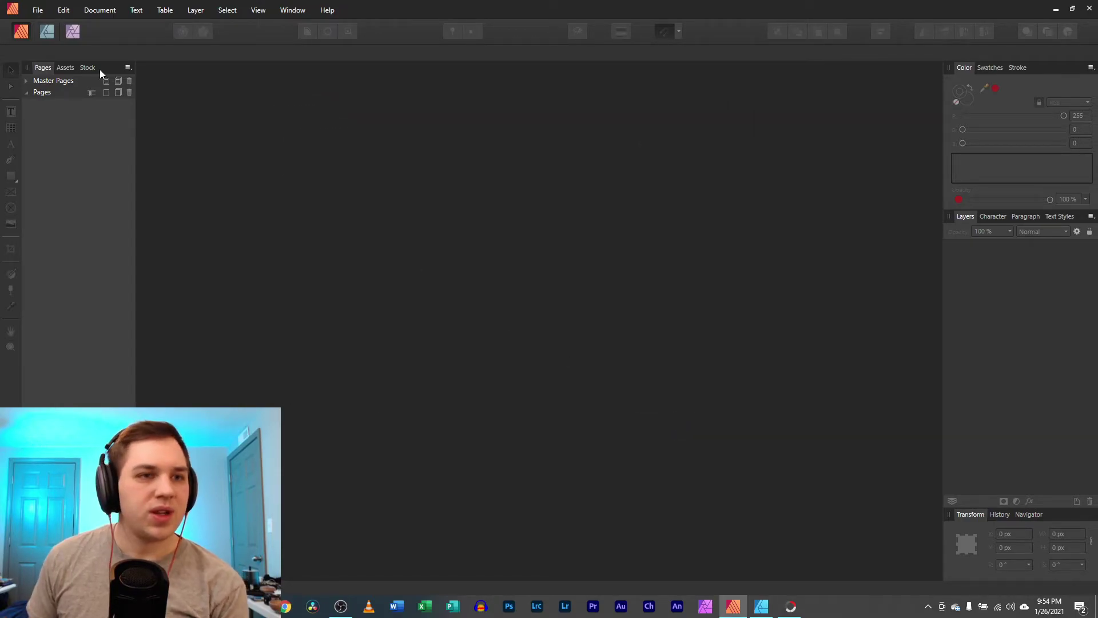
Look at the Photo and Designer personas, and return to the Publisher persona.
click(36, 11)
click(5, 36)
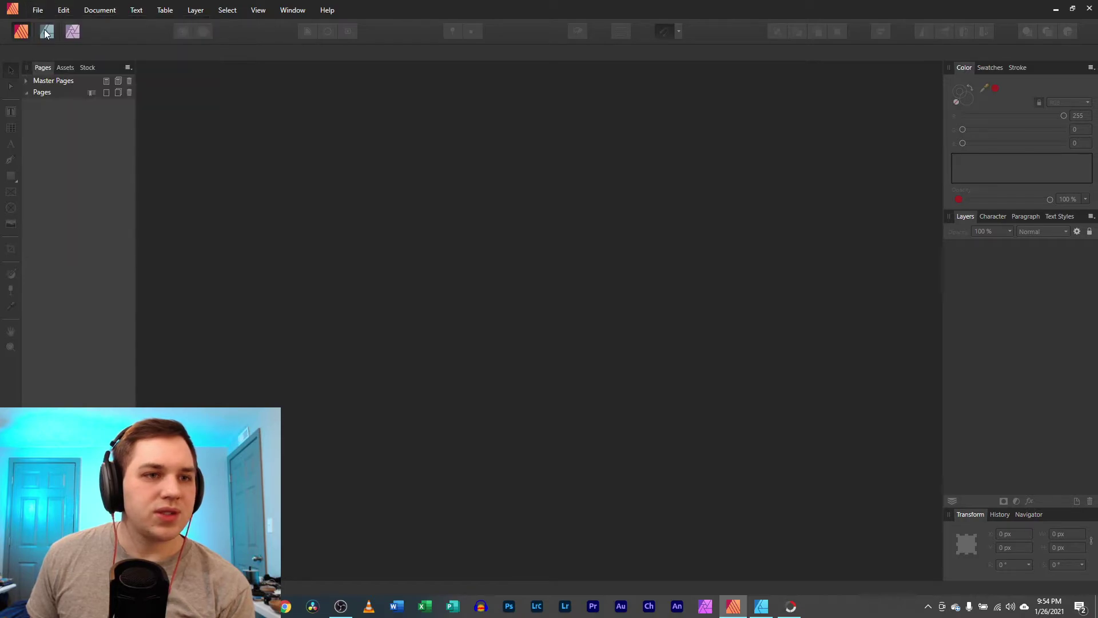
click(72, 32)
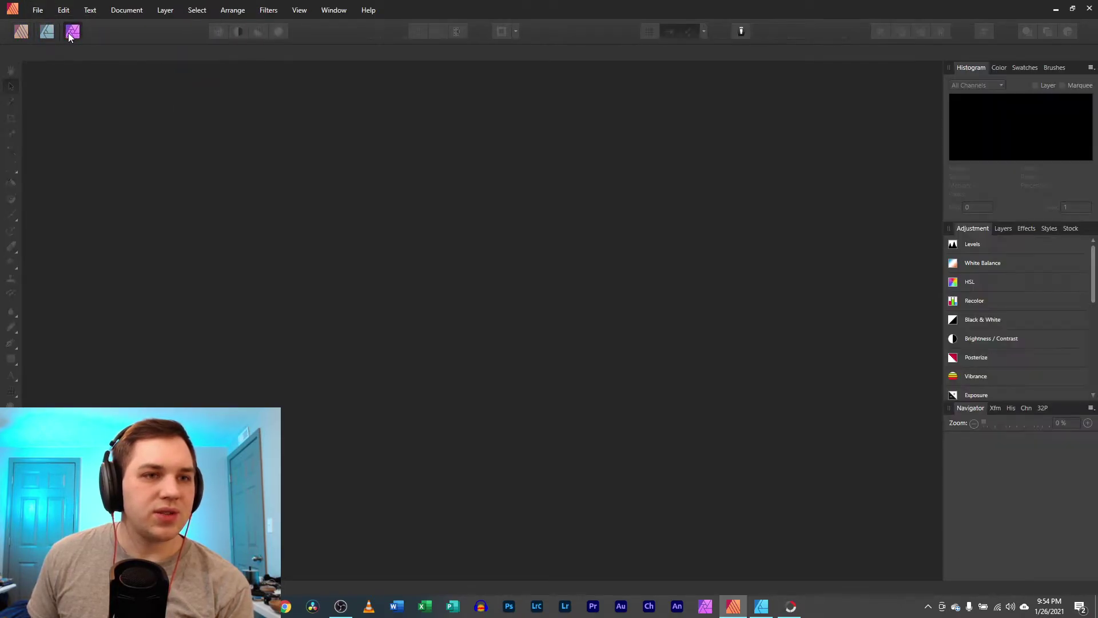
click(40, 32)
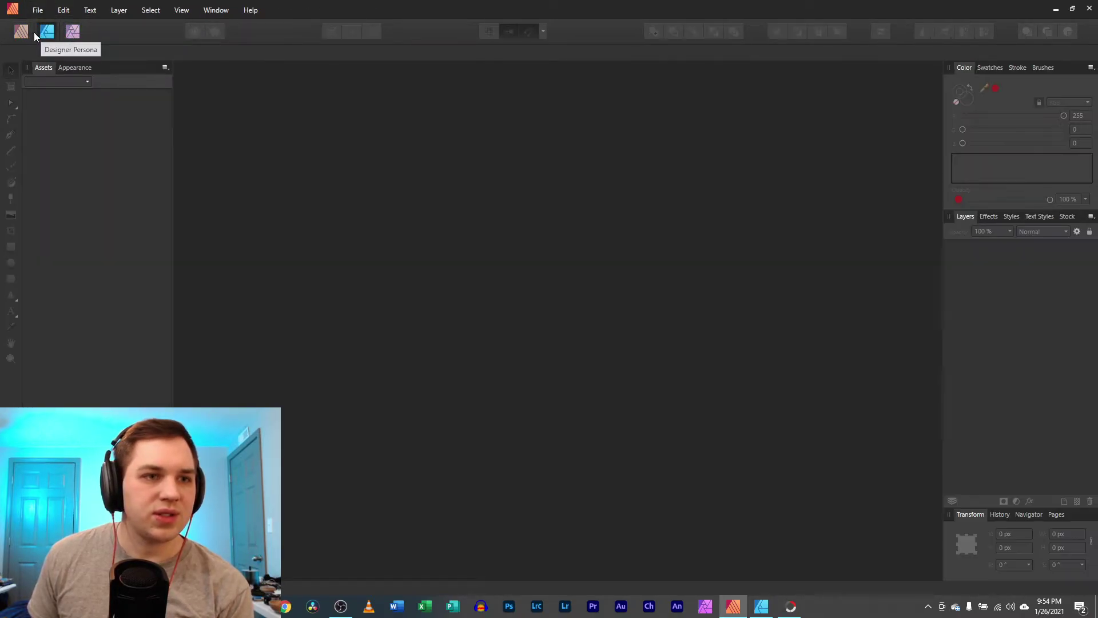
click(25, 33)
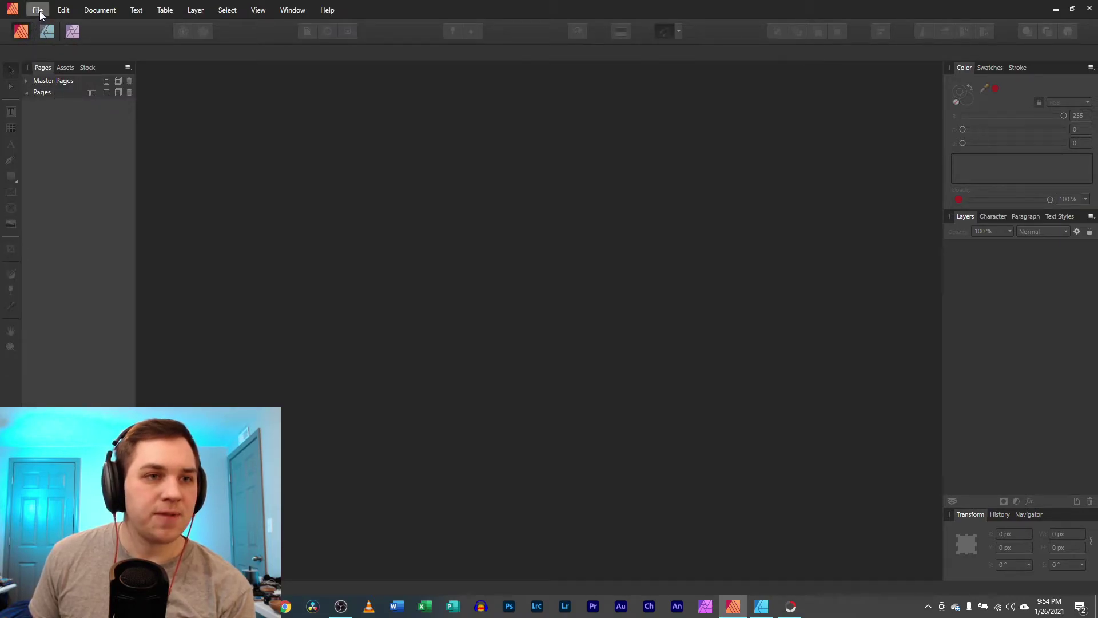
Create a new document from the Press Ready Letter preset, 8.5 × 11 in.
click(38, 10)
click(60, 36)
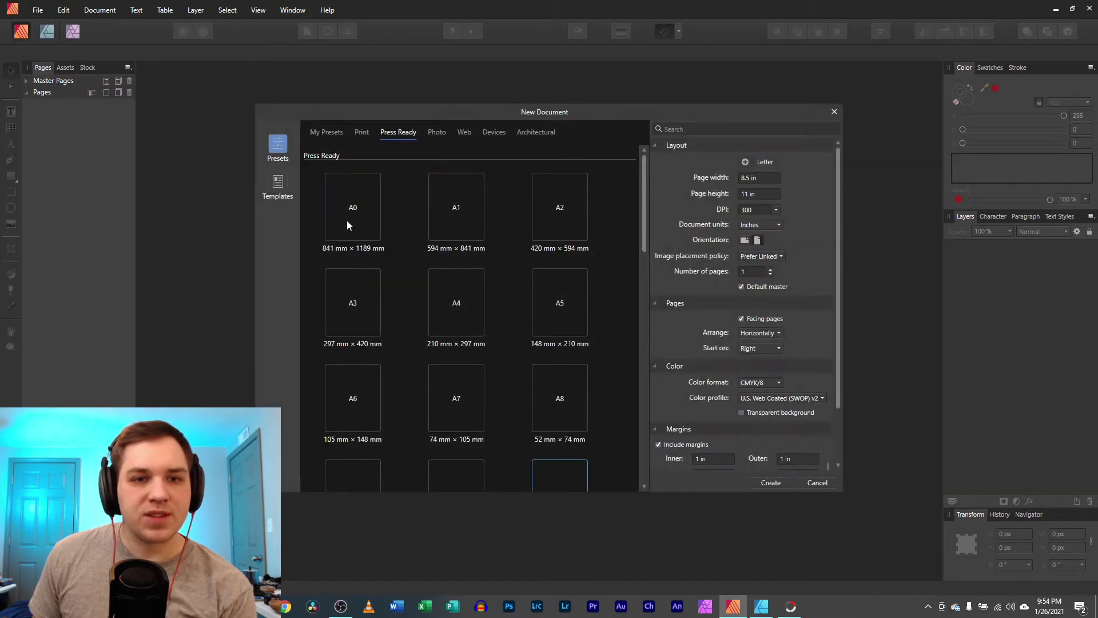
scroll(554, 301, down, 3)
scroll(555, 318, up, 1)
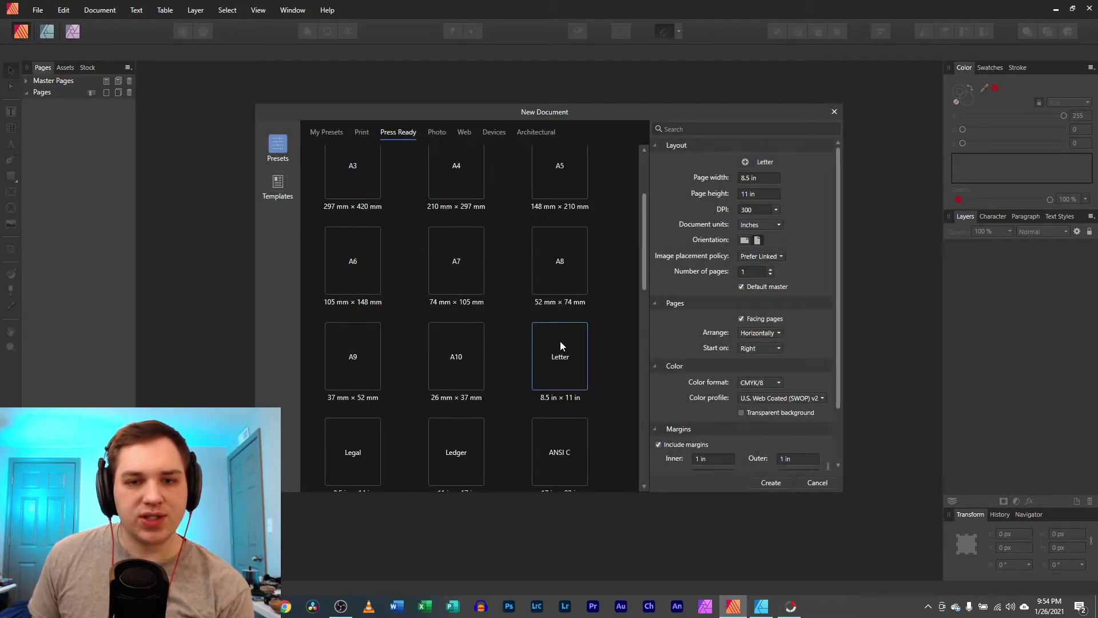
click(771, 482)
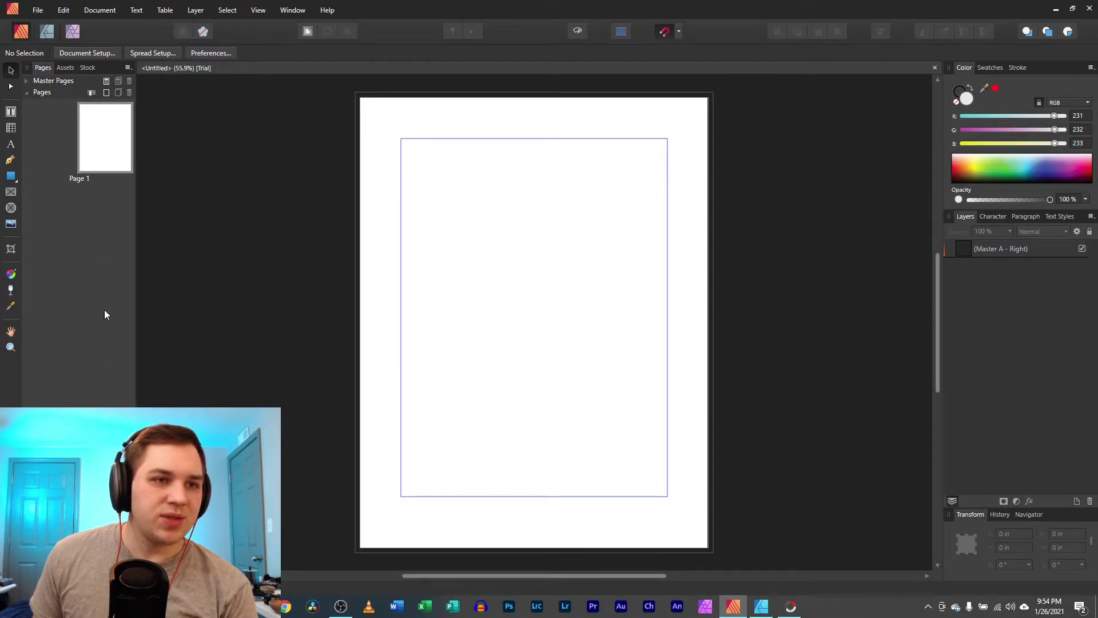
Look at the asset and Unsplash stock libraries, and return to the page list.
click(58, 71)
click(87, 68)
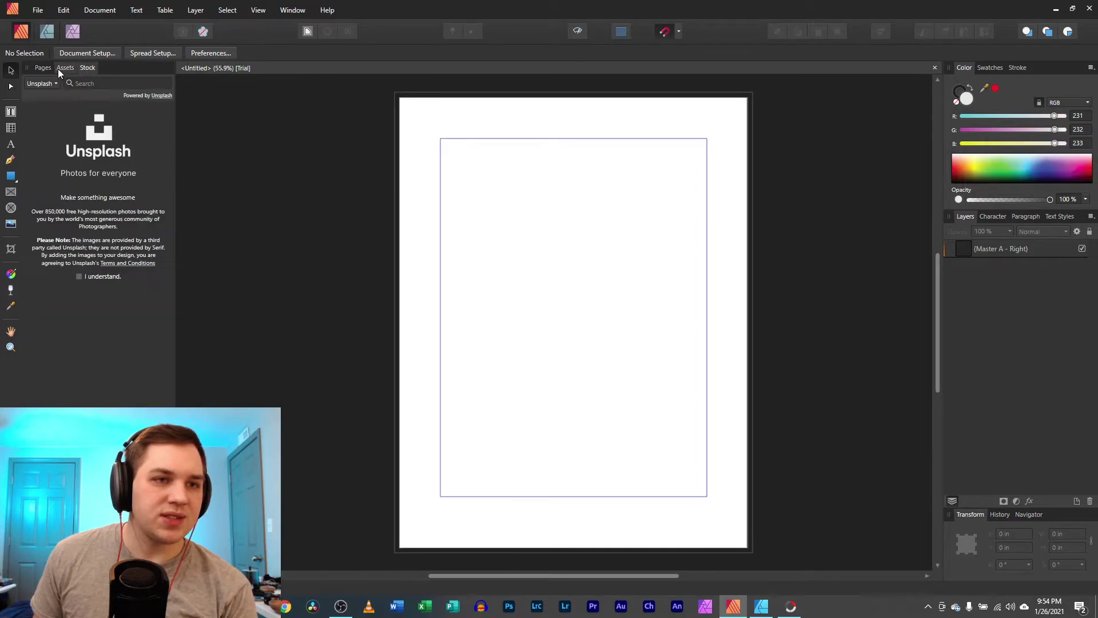
click(38, 68)
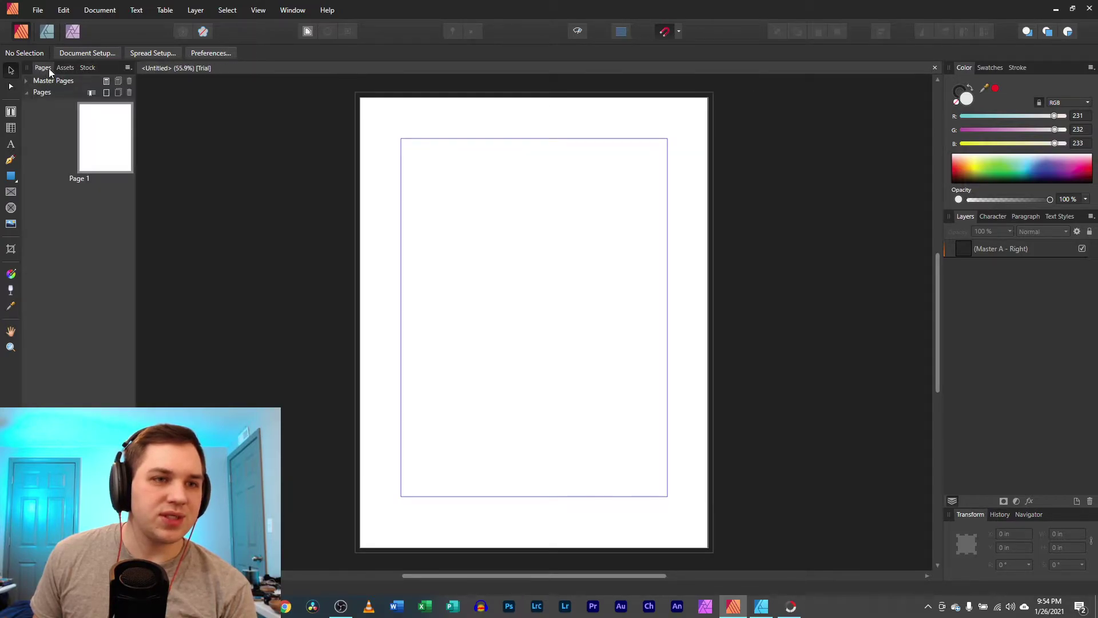
click(136, 10)
click(100, 10)
click(63, 10)
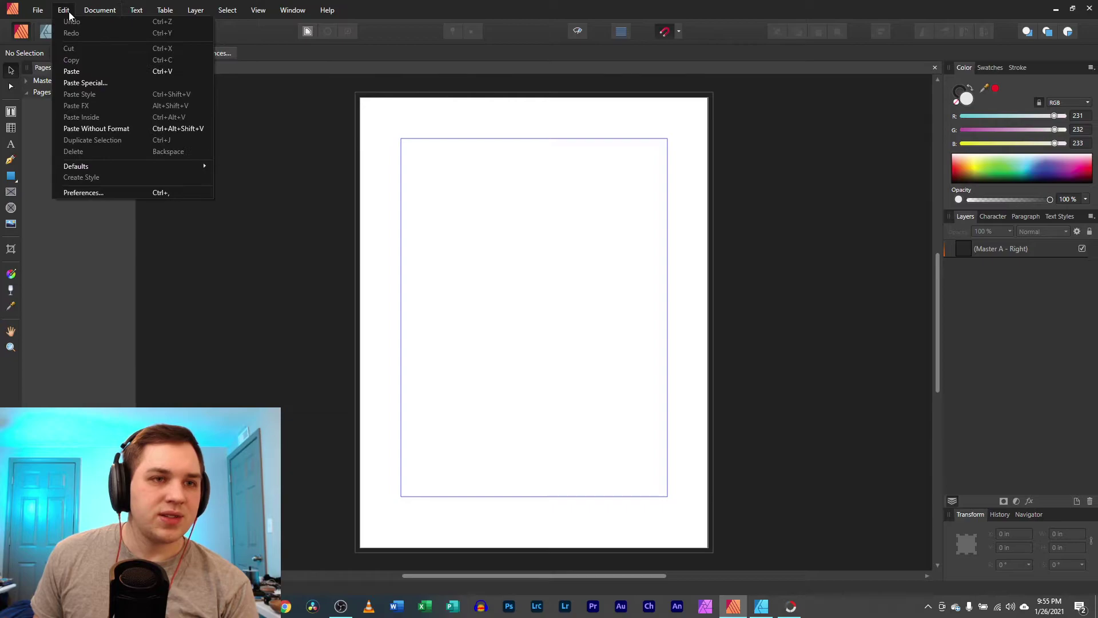
click(195, 10)
click(227, 10)
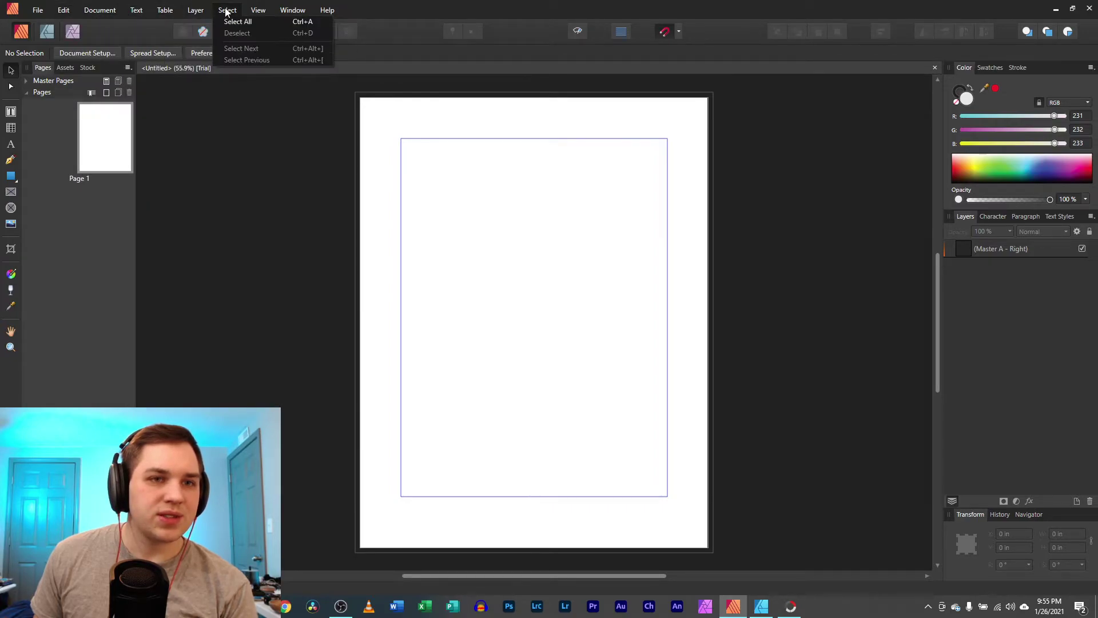
mouse_move(293, 10)
key(Escape)
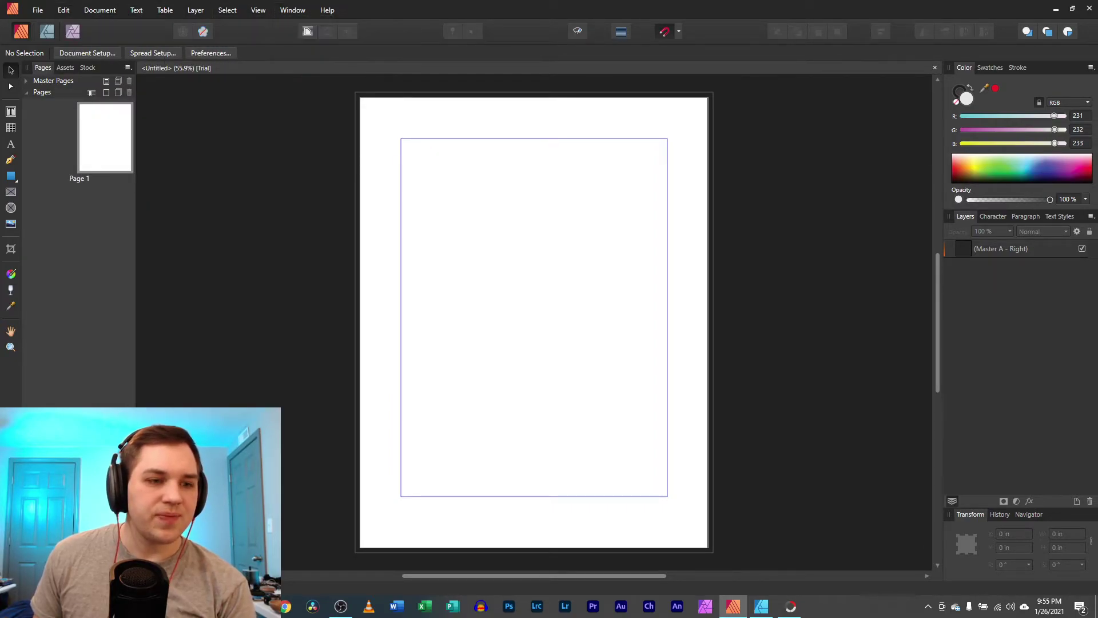
Bring the photo 714B1954 in from File Explorer's recent files and position it over the page.
key(super+e)
drag(670, 343, 116, 280)
drag(349, 298, 493, 302)
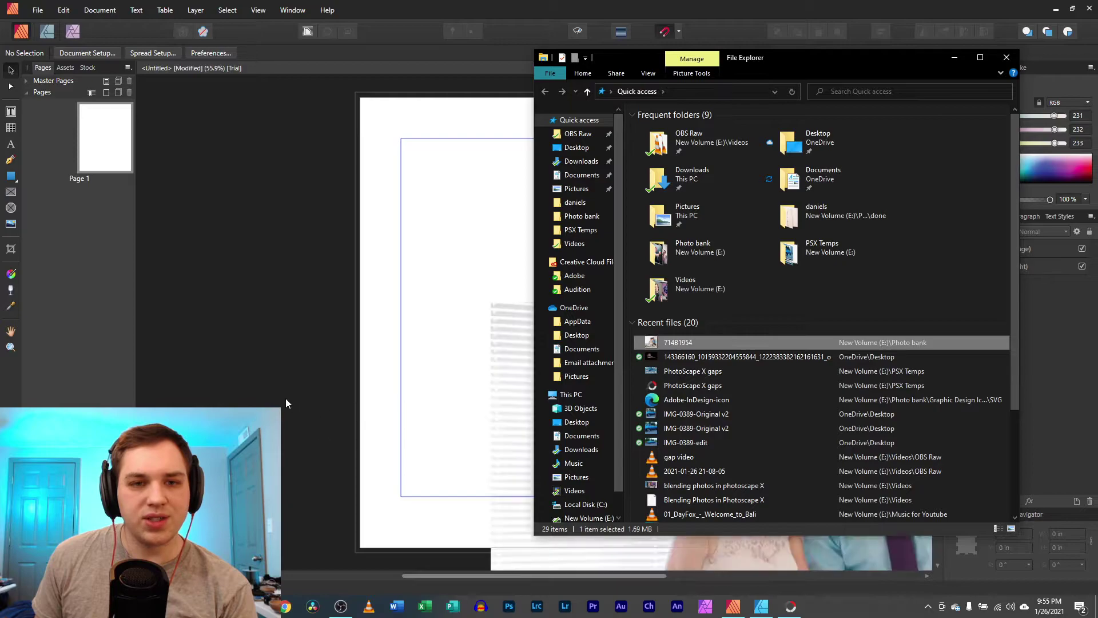
click(287, 403)
click(819, 409)
drag(820, 409, 540, 225)
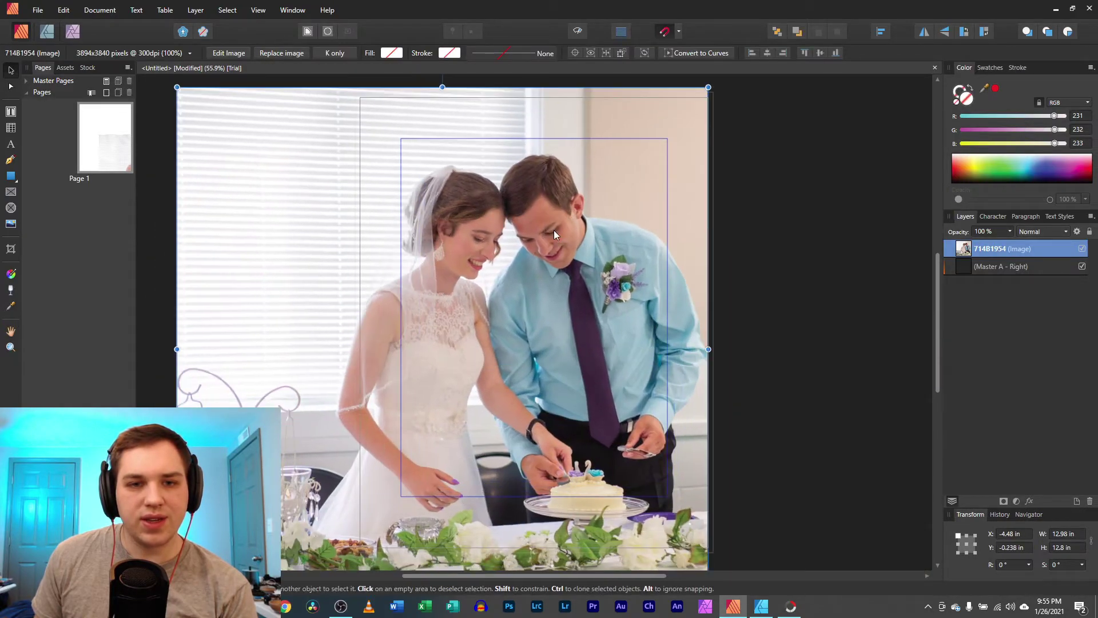
Scale the photo down to about 4.86 in wide and move it into the bottom-left corner of the page margins.
mouse_move(709, 349)
mouse_down()
mouse_move(547, 338)
mouse_move(719, 336)
mouse_up()
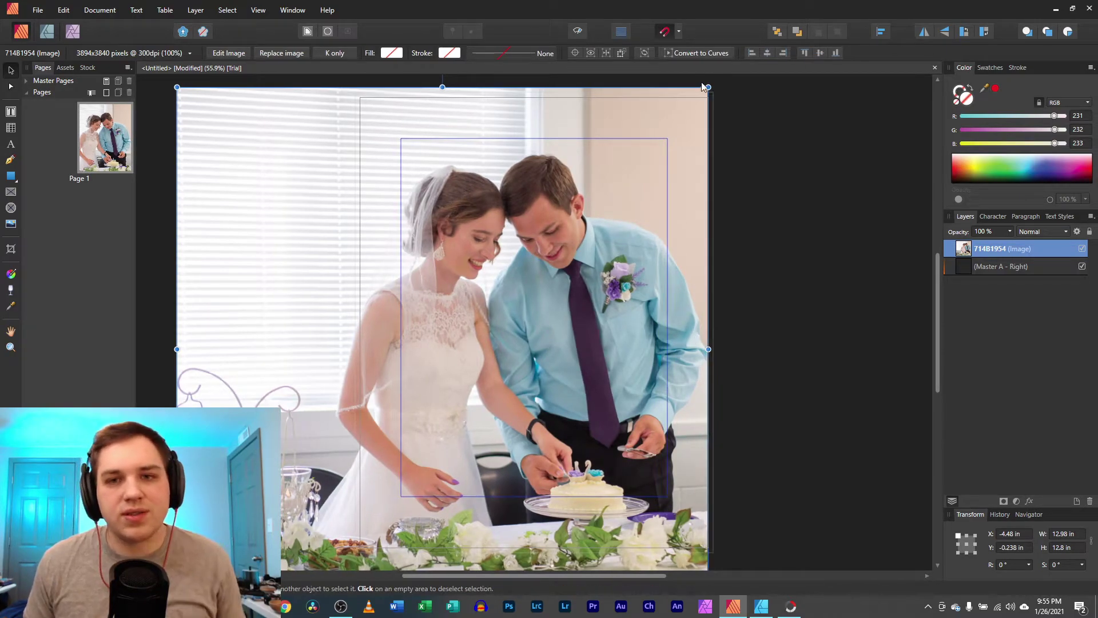
drag(708, 87, 375, 405)
drag(245, 503, 476, 221)
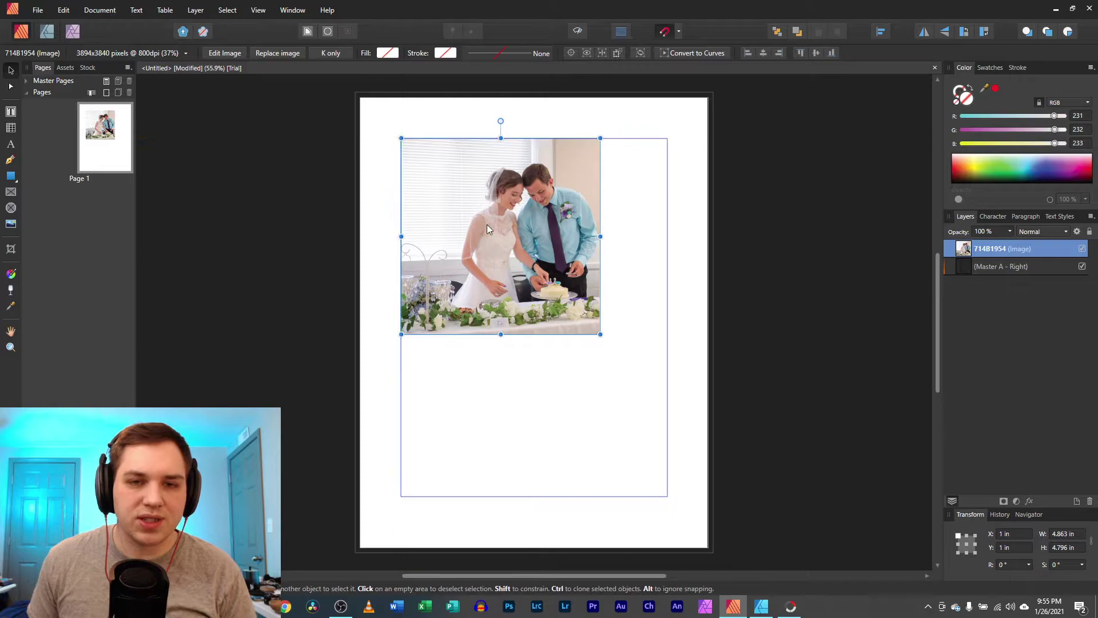
drag(529, 267, 503, 424)
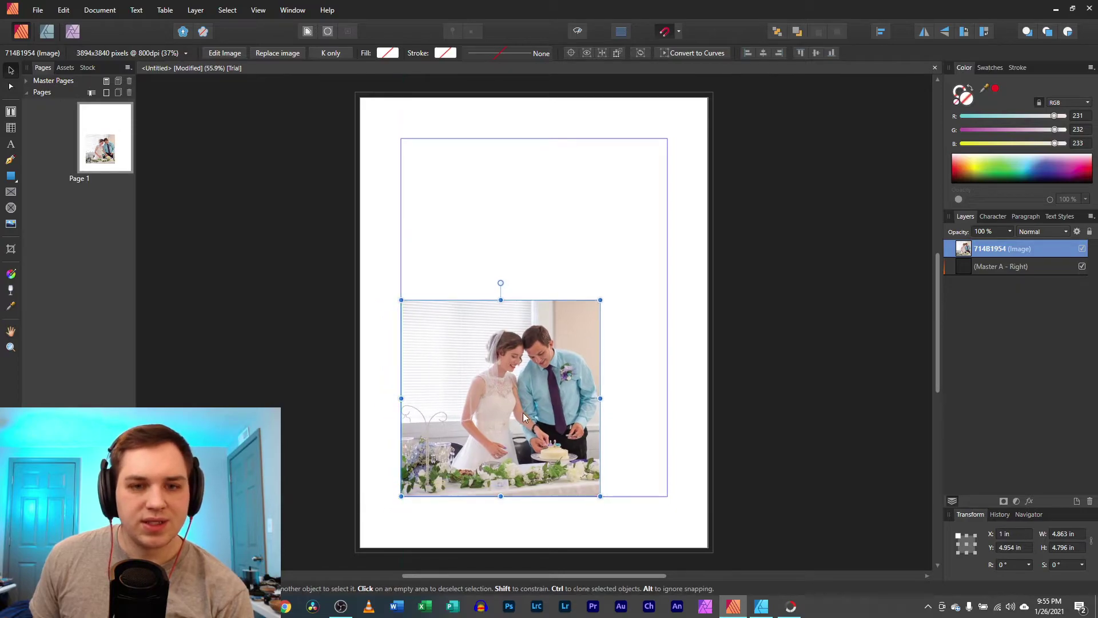
click(656, 378)
click(595, 340)
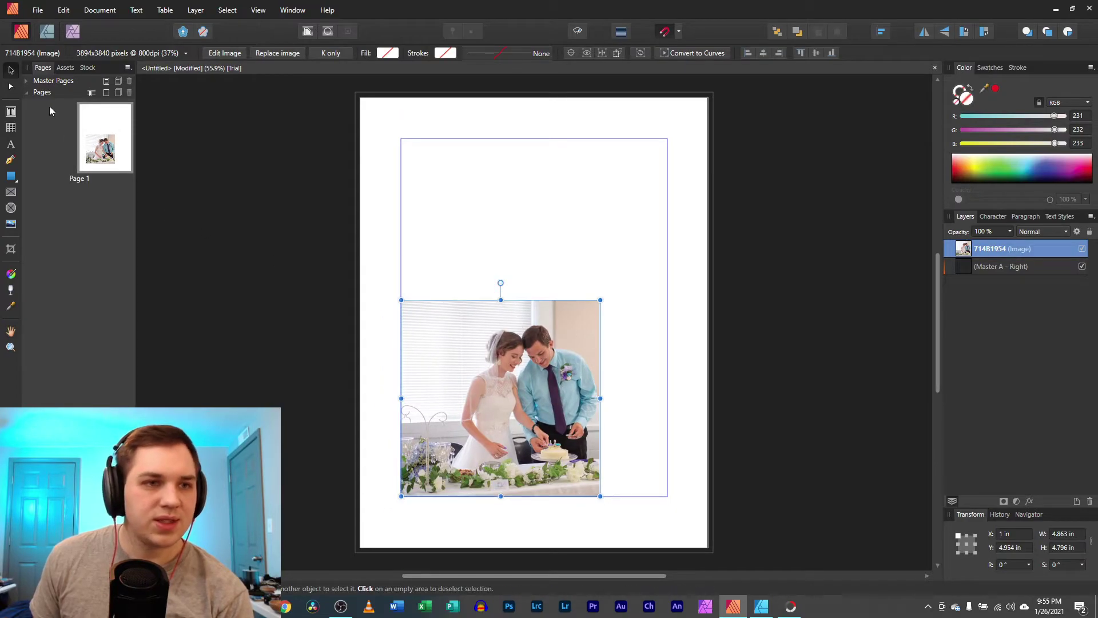
Expand the master pages list, and scale the photo down to about 3.65 × 3.6 in.
click(26, 80)
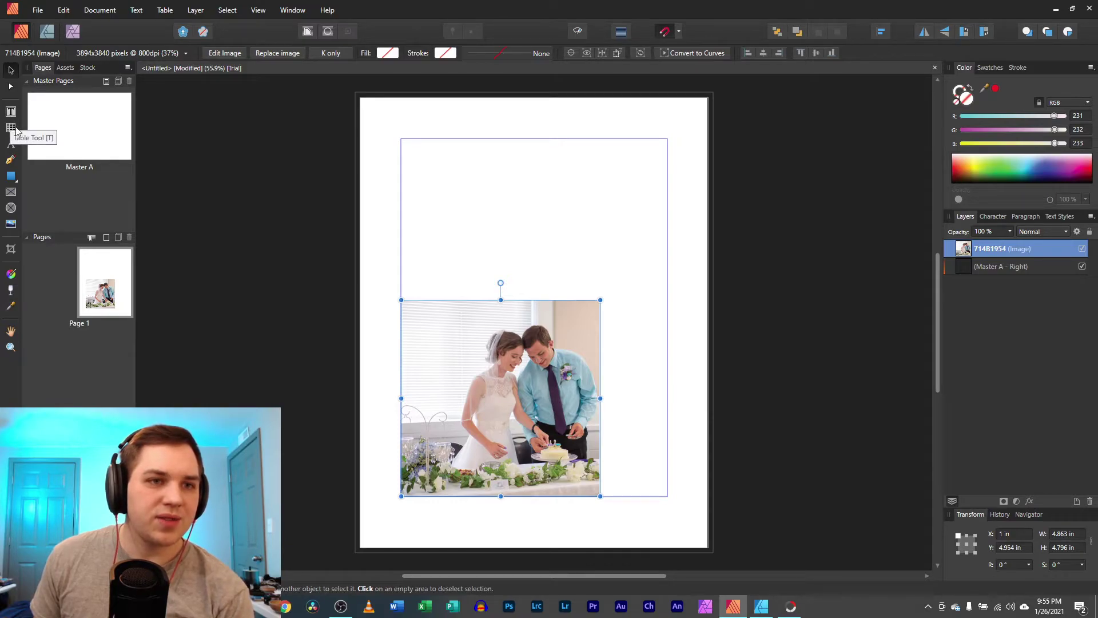
drag(600, 300, 550, 349)
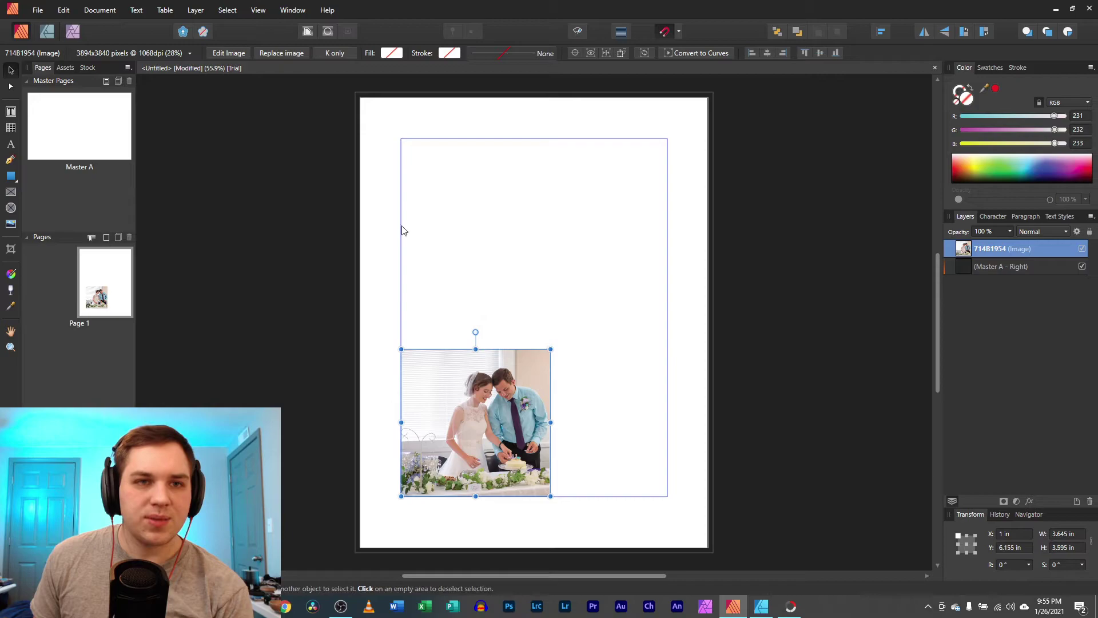
Draw a text frame about 4.57 × 2.43 in above the photo and enter "Text" in it.
click(11, 112)
drag(412, 181, 599, 281)
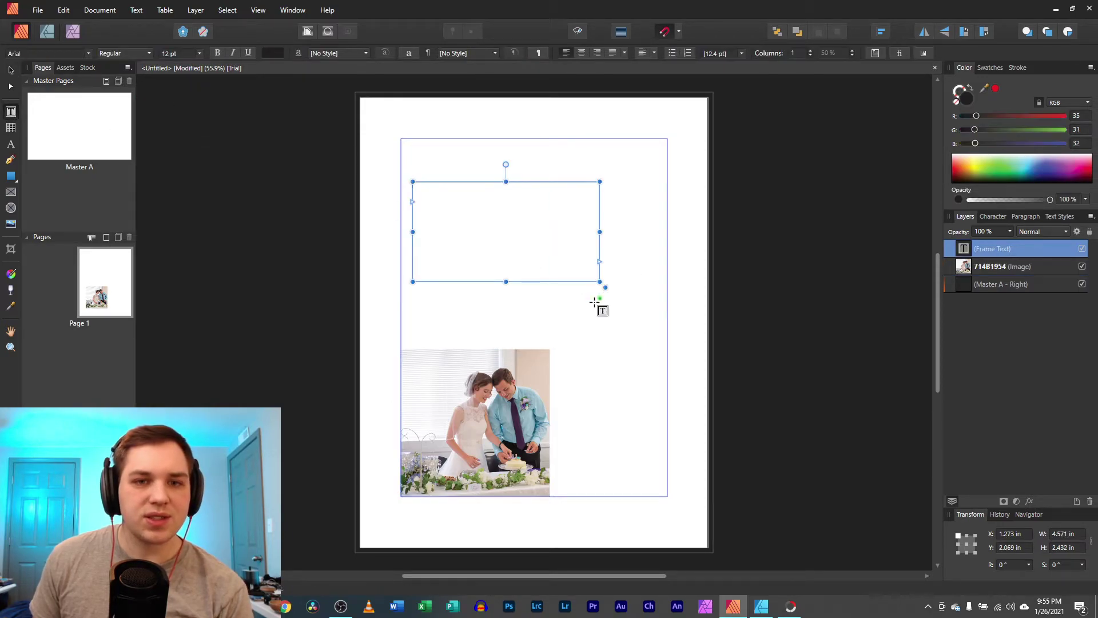
click(540, 278)
text(Text)
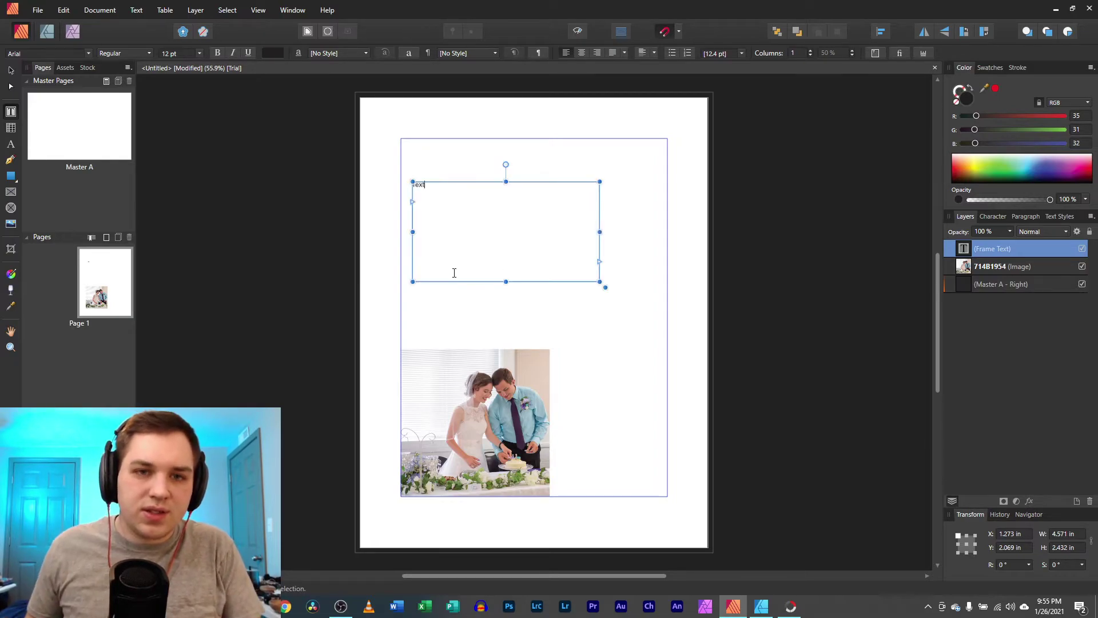
Enlarge the text frame to about 5.3 × 2.95 in and set the word's font size to 200 pt.
double_click(417, 185)
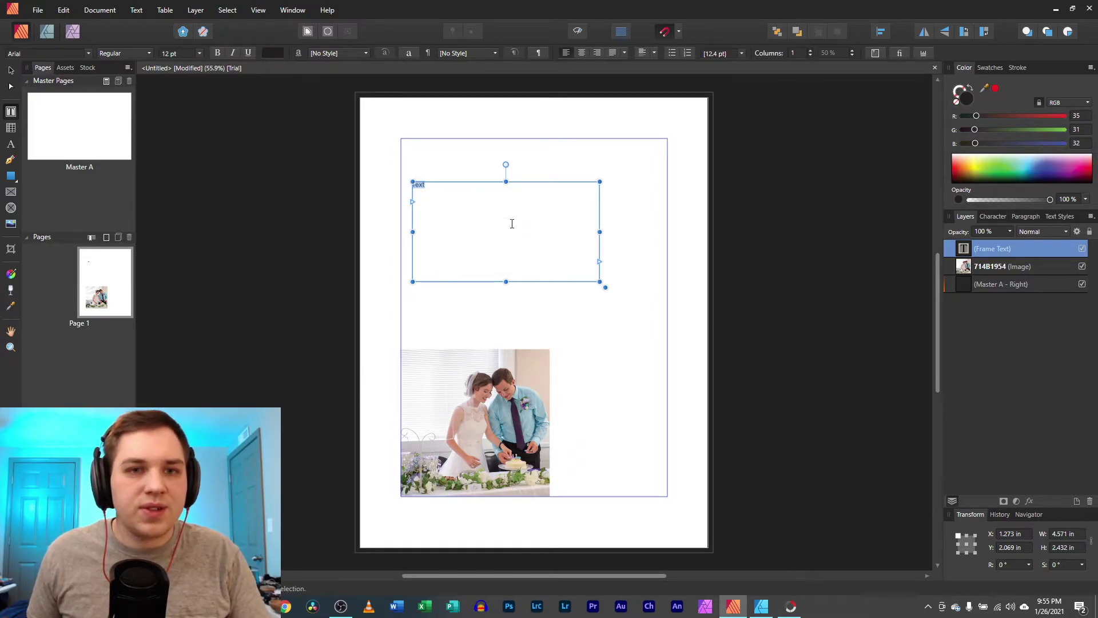
drag(601, 282, 635, 308)
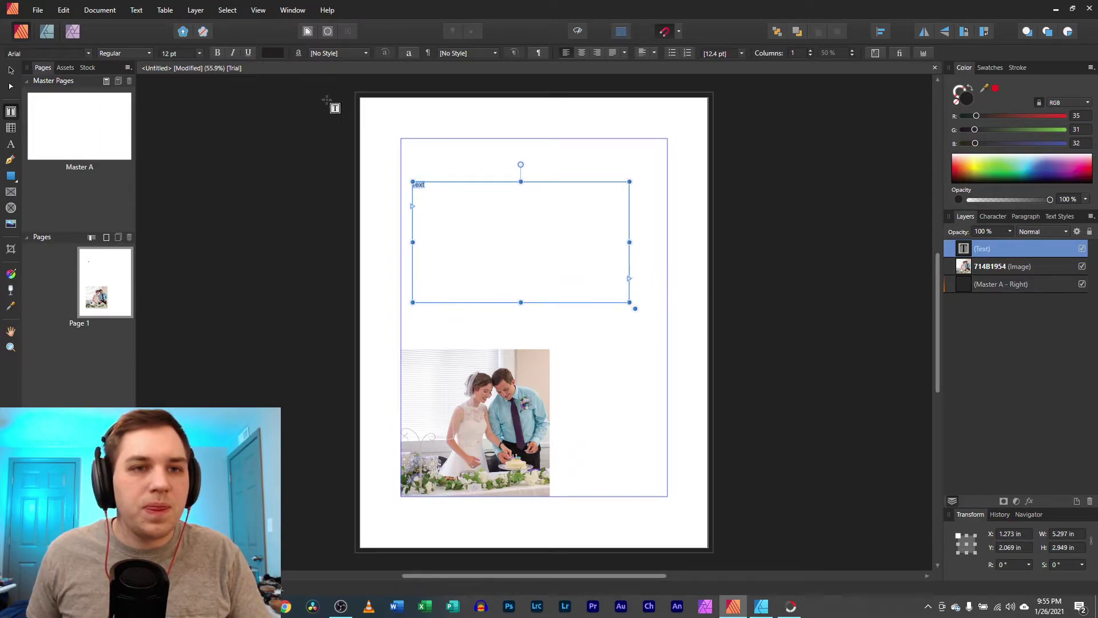
click(199, 54)
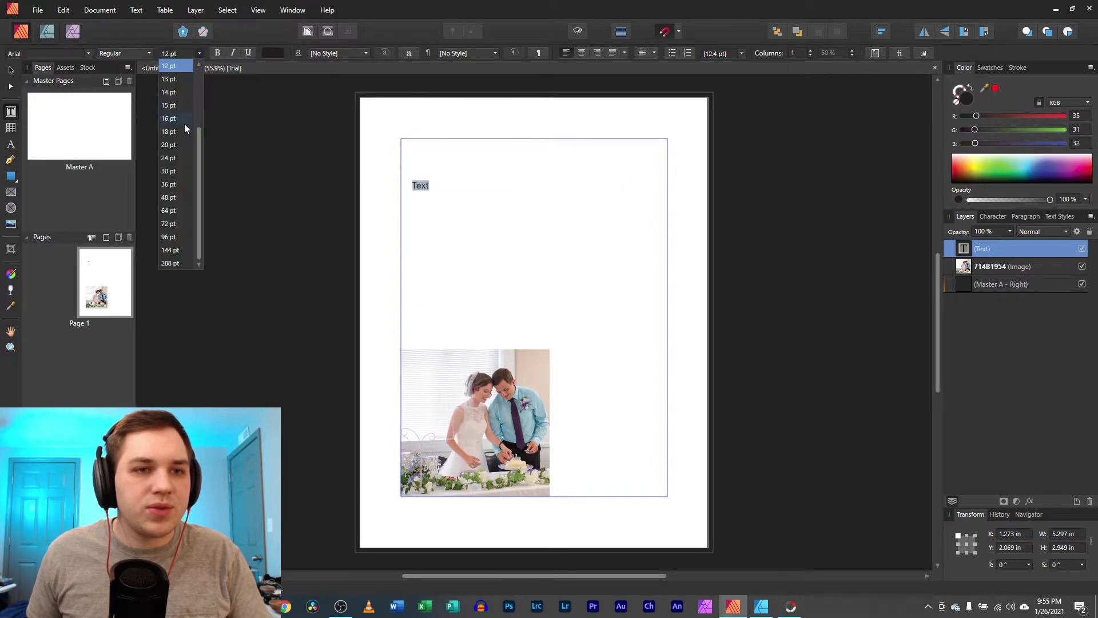
click(170, 250)
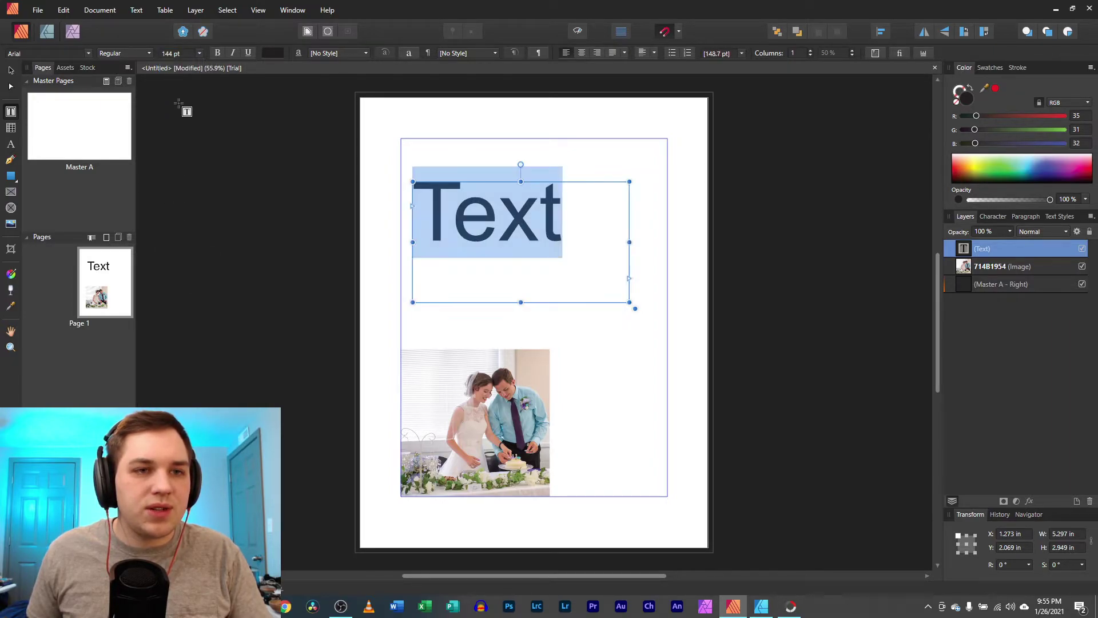
click(174, 54)
text(200)
key(Return)
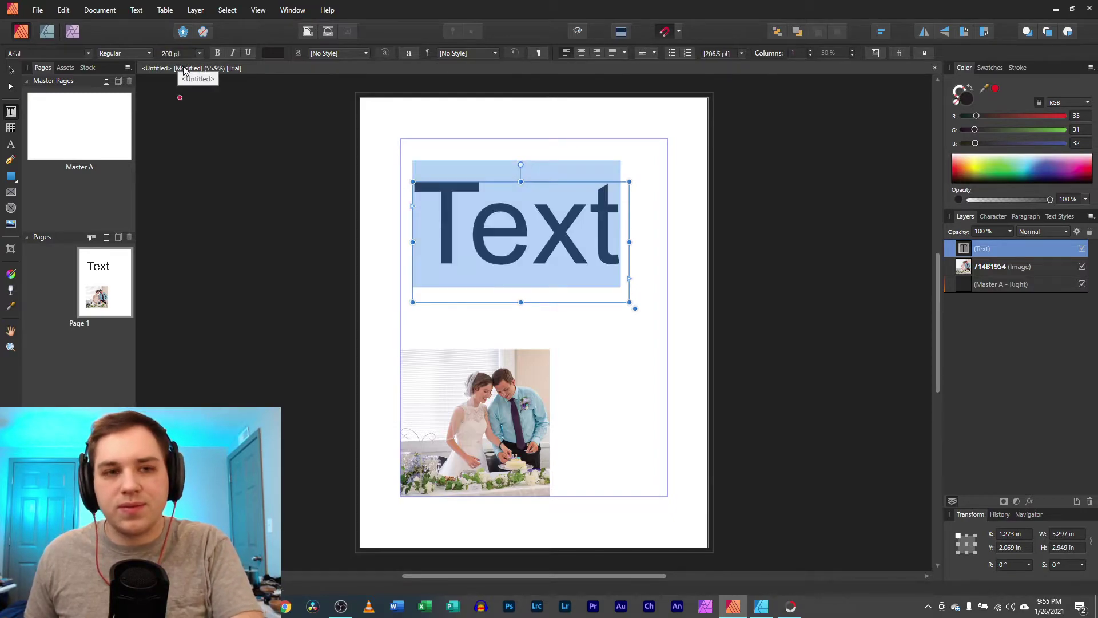
Select the letters "ext" and look at the available Arial font styles.
key(Escape)
drag(630, 241, 469, 234)
click(135, 54)
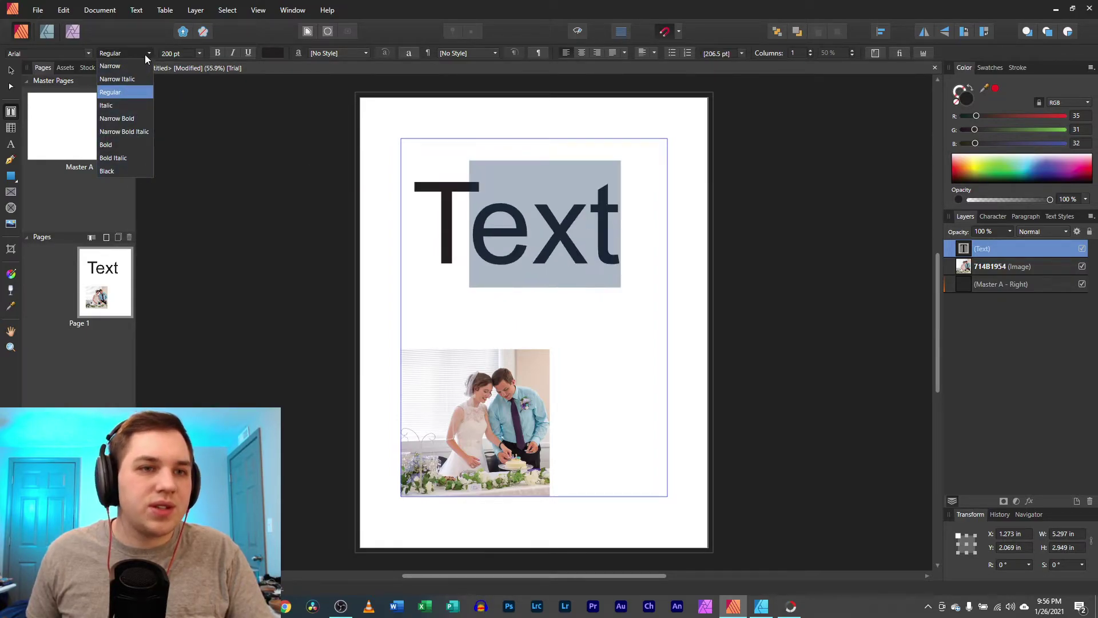
key(Escape)
Preview different font families on the whole word "Text", and look through the recent, used and favorite fonts.
double_click(432, 235)
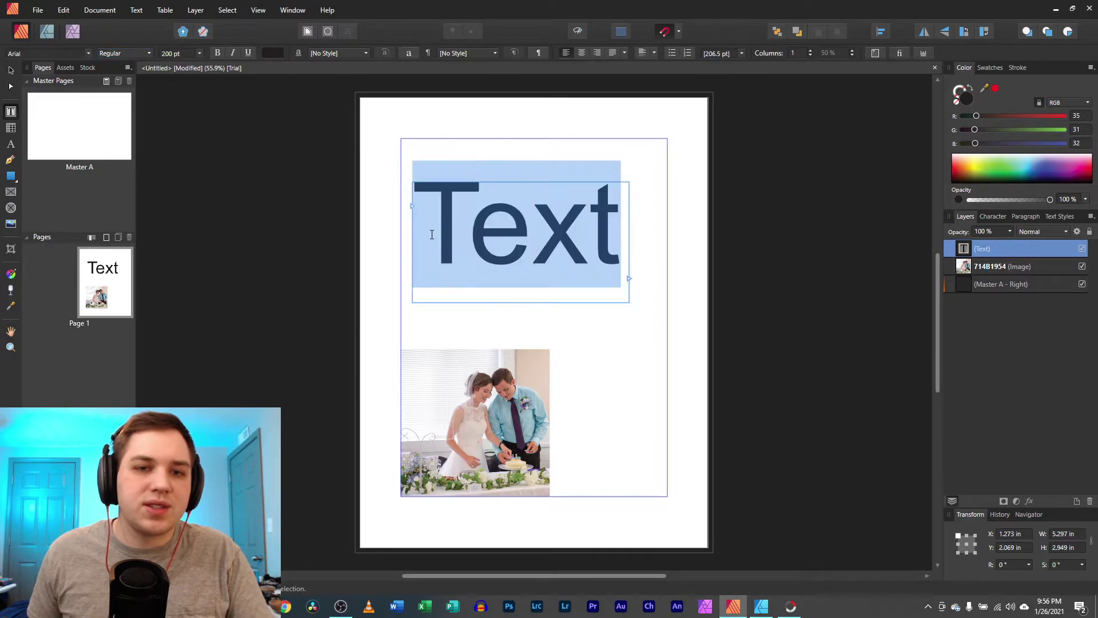
click(43, 53)
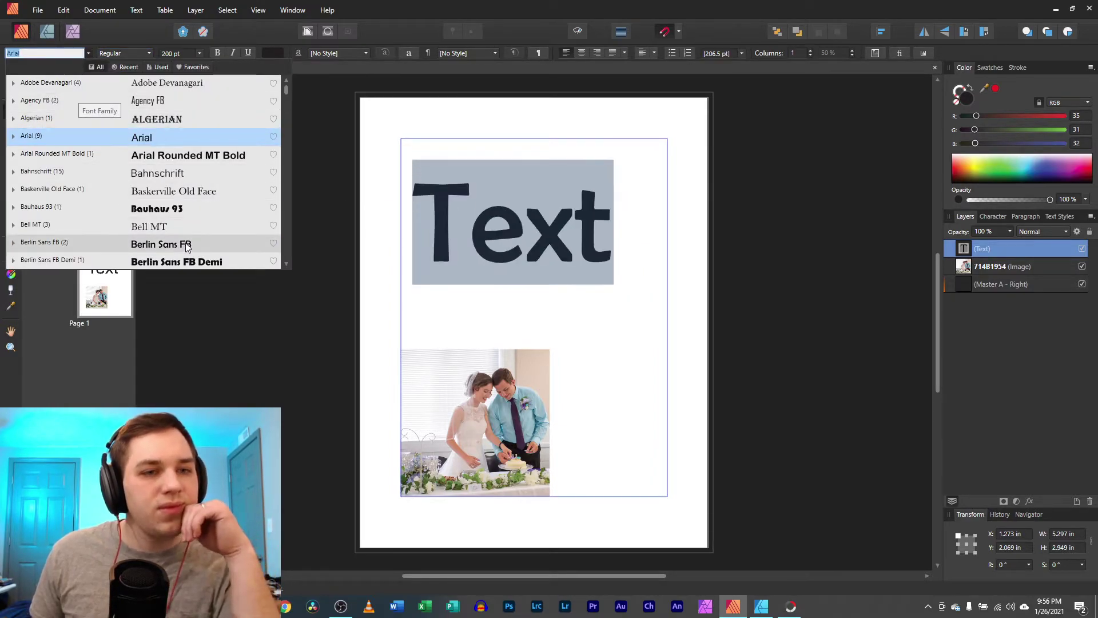
scroll(221, 217, down, 5)
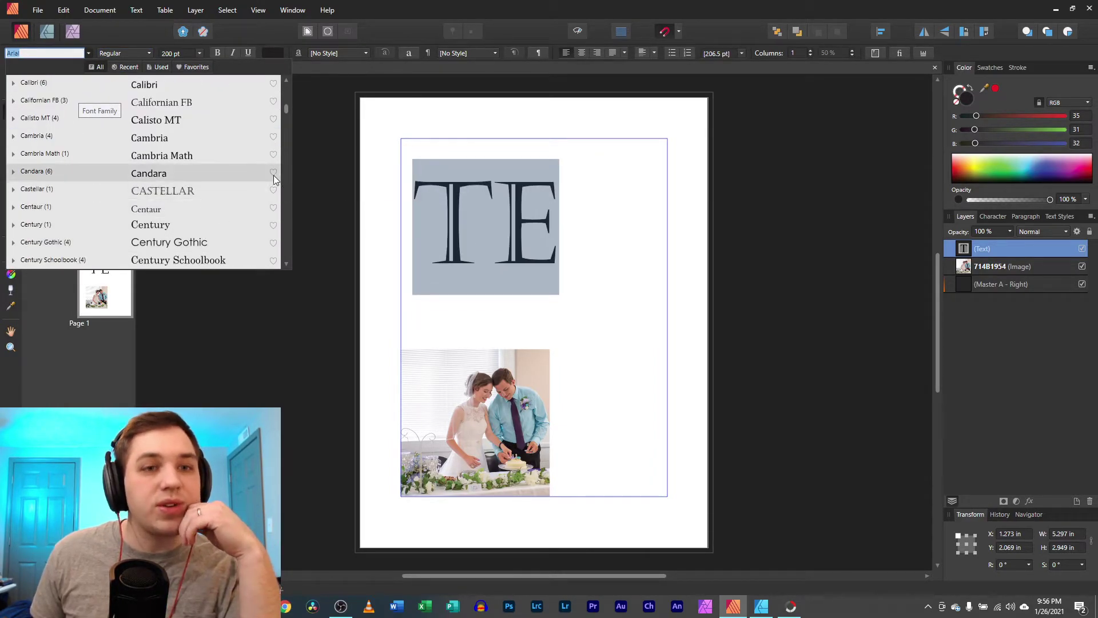
drag(286, 107, 284, 249)
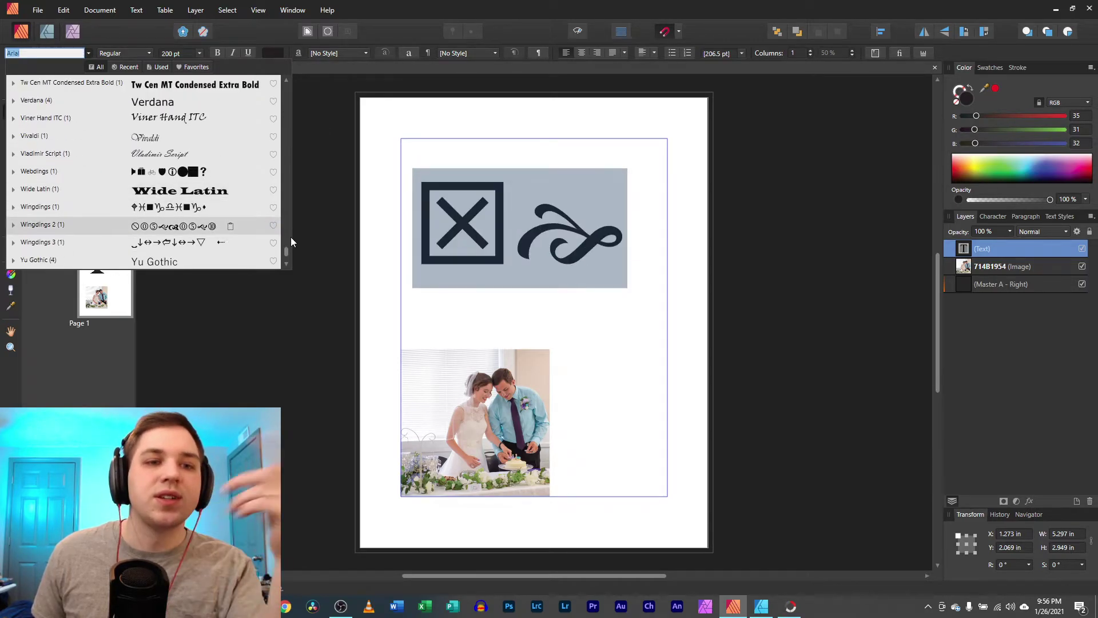
click(128, 68)
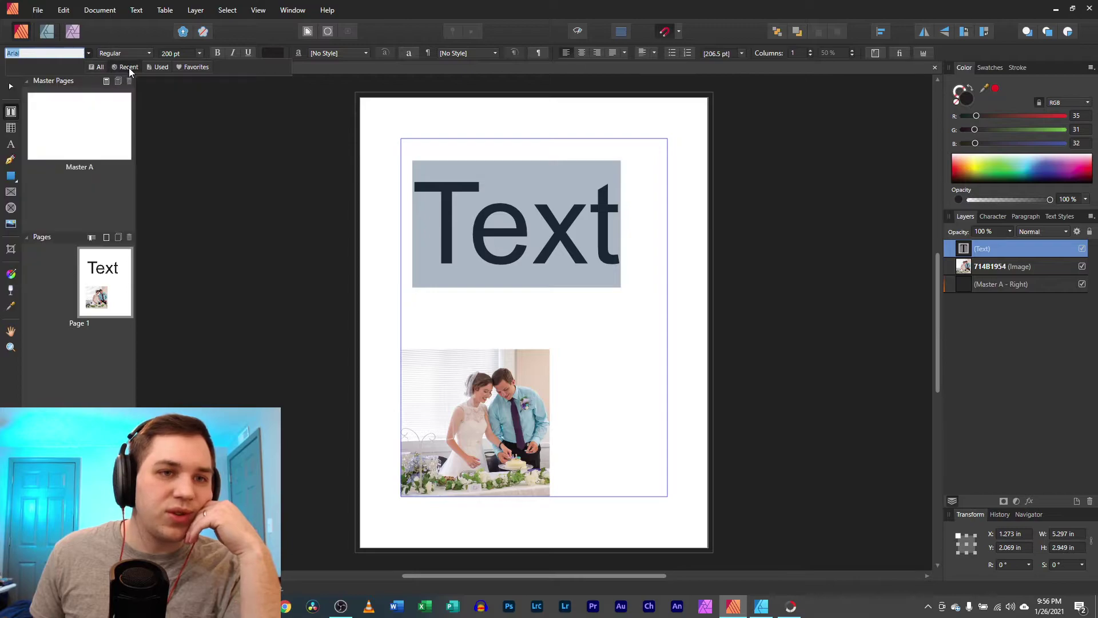
click(159, 67)
click(191, 68)
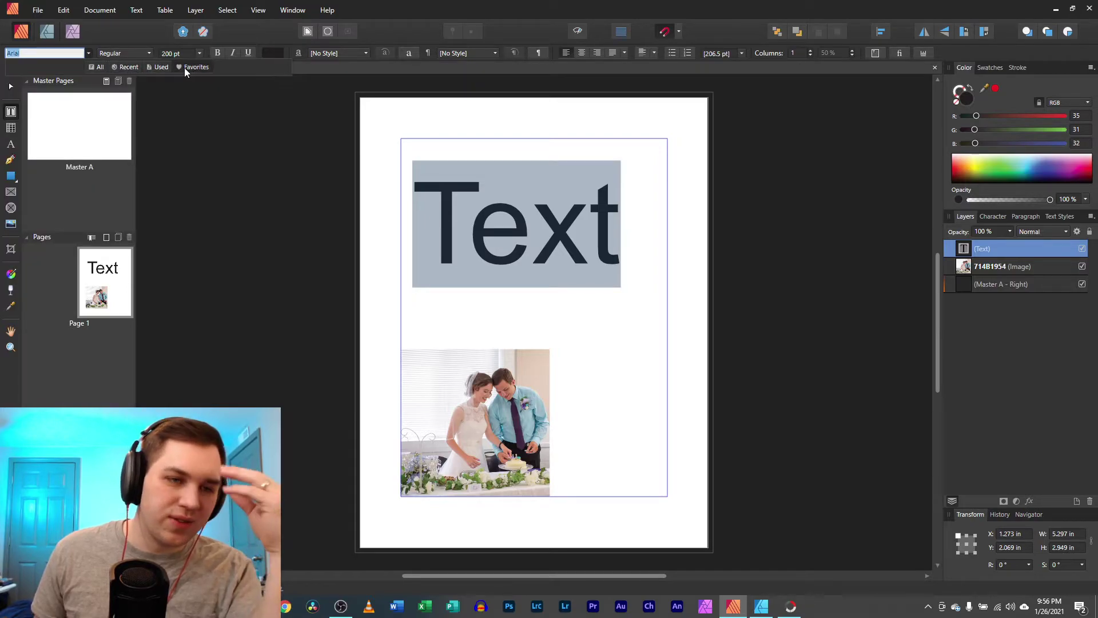
click(166, 67)
click(99, 68)
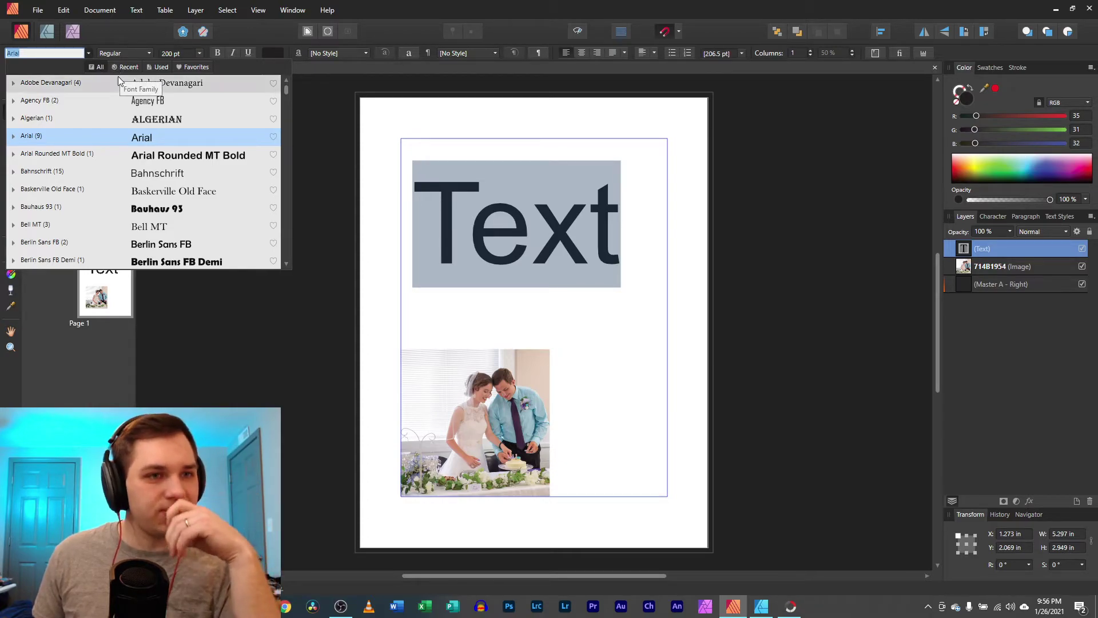
click(99, 45)
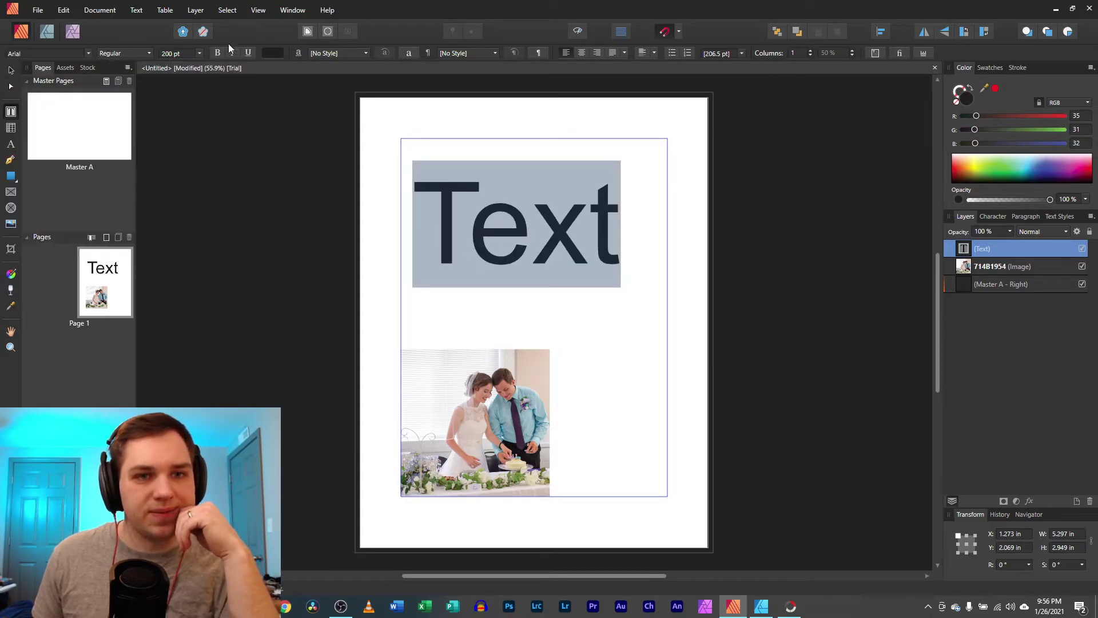
Look through the available character styles and the detailed character settings, including the kerning values.
click(348, 53)
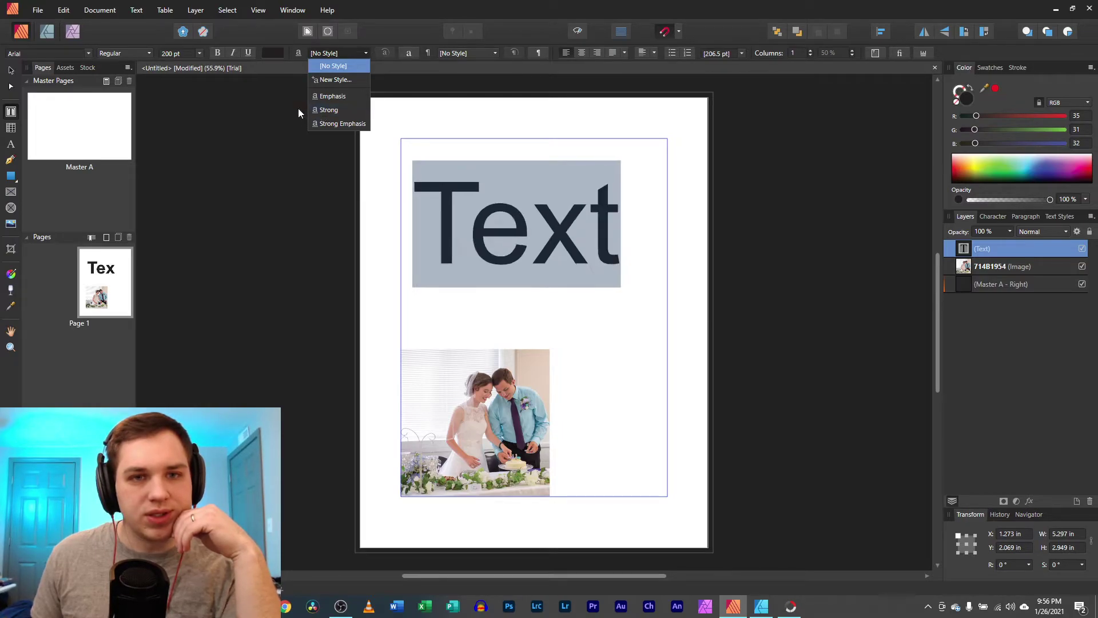
click(396, 53)
click(408, 53)
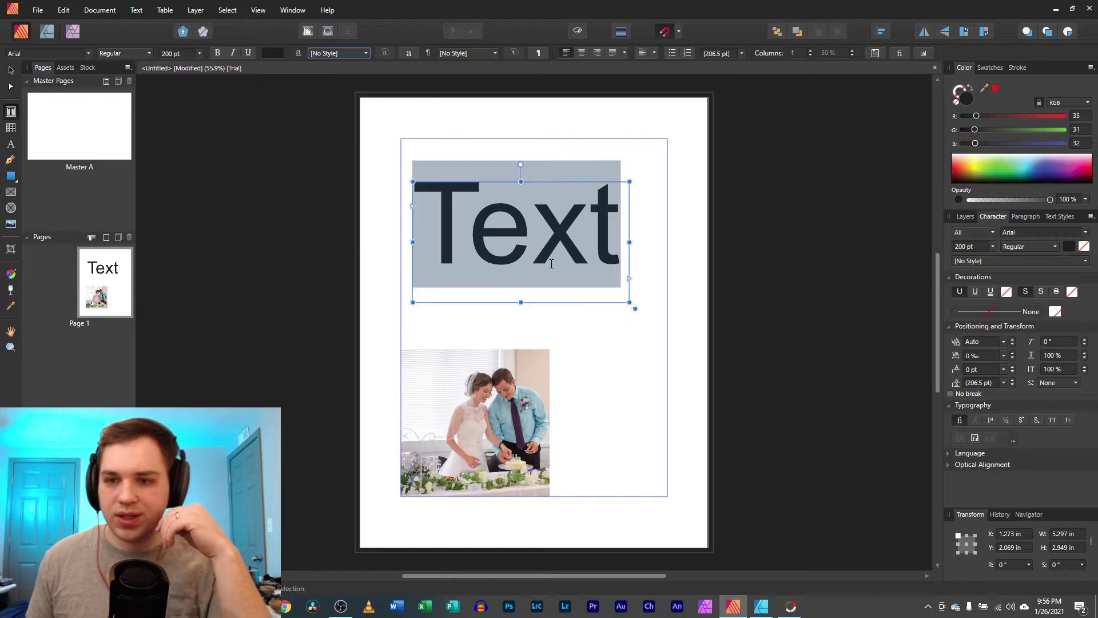
click(1003, 343)
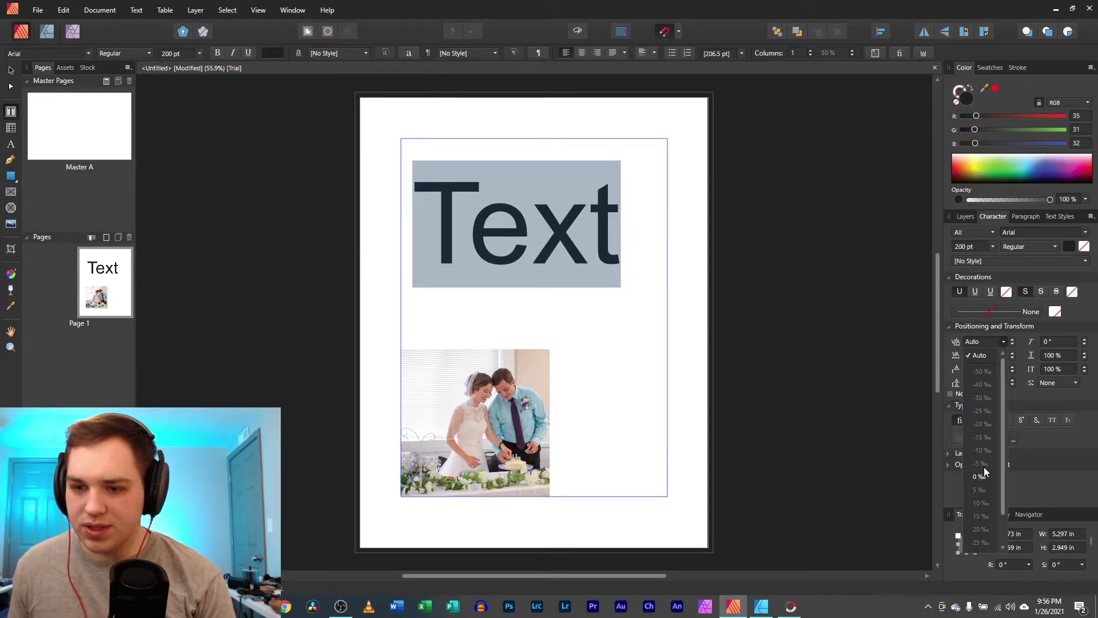
Slant the selected word "Text" by setting its character shear to 10°.
click(1033, 345)
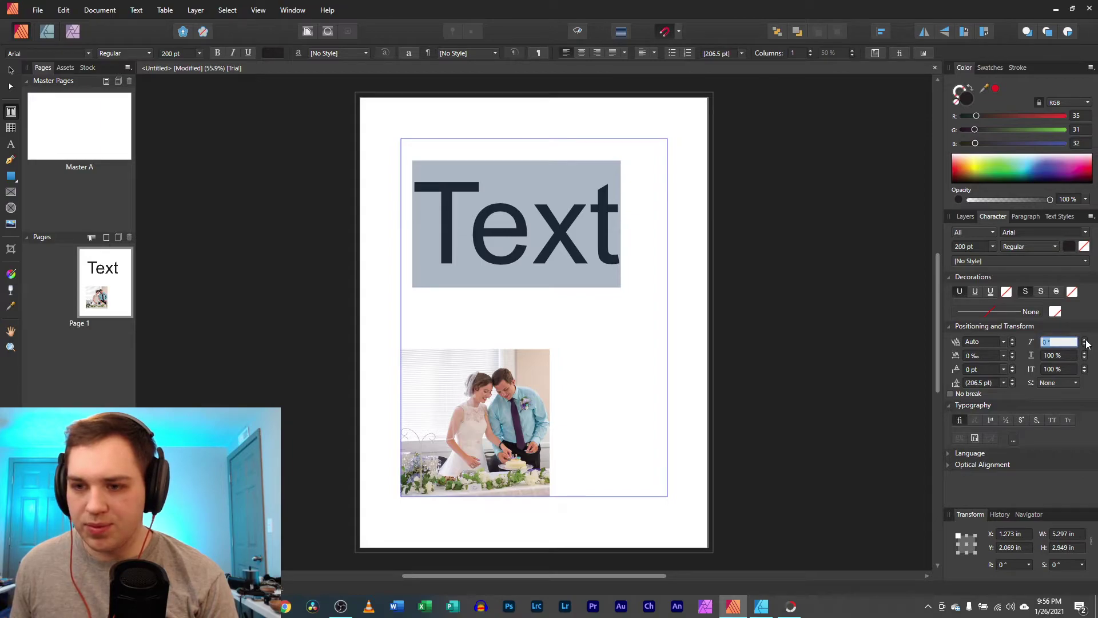
click(1085, 340)
click(1085, 340)
click(1085, 340)
click(1085, 340)
click(1085, 340)
click(1086, 340)
click(1086, 340)
click(1085, 339)
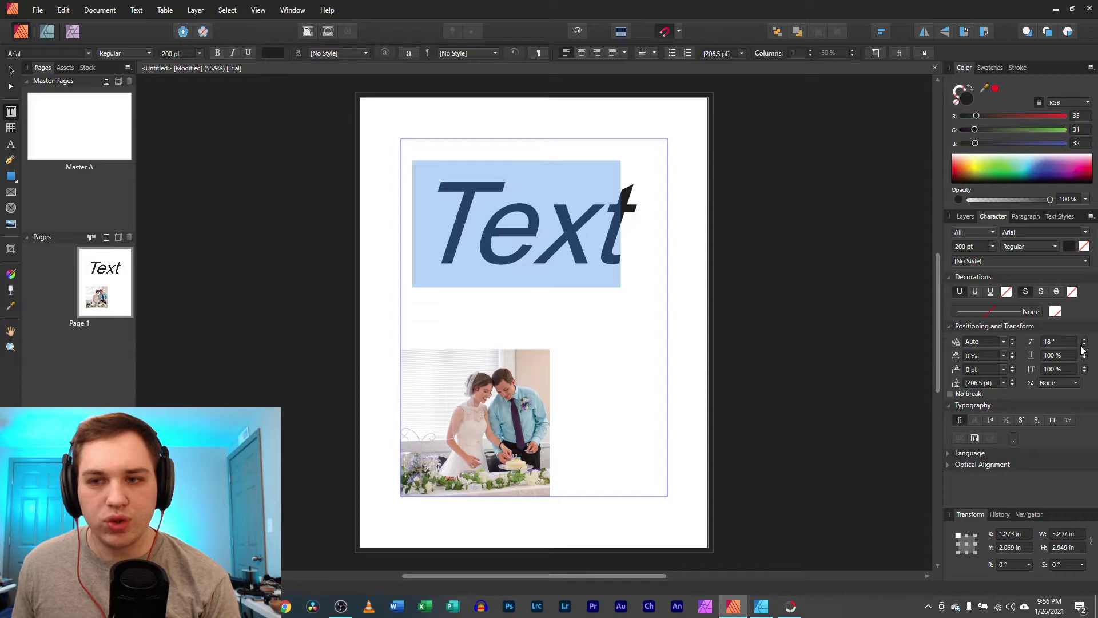
click(1084, 343)
click(1084, 344)
click(1084, 344)
click(1084, 344)
click(1084, 343)
click(1084, 344)
click(1084, 344)
click(1085, 344)
Set the word's horizontal scale to 101% and its leading to 208.5 pt.
click(1085, 354)
click(1084, 355)
click(1084, 355)
click(1084, 355)
click(1084, 358)
click(1085, 358)
click(1085, 359)
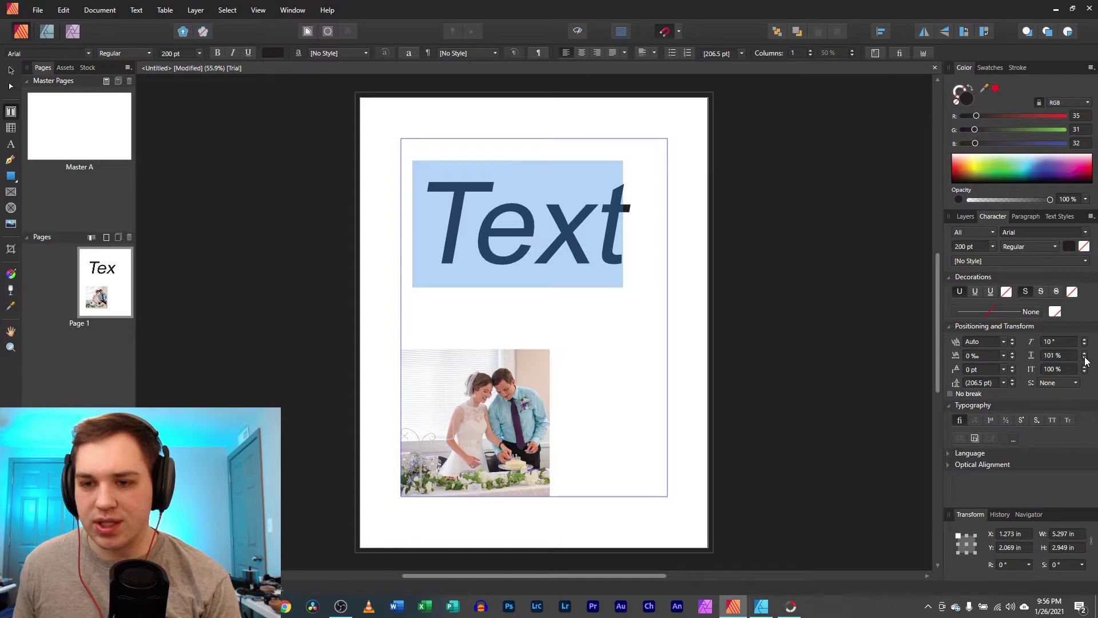
click(1013, 380)
click(1013, 380)
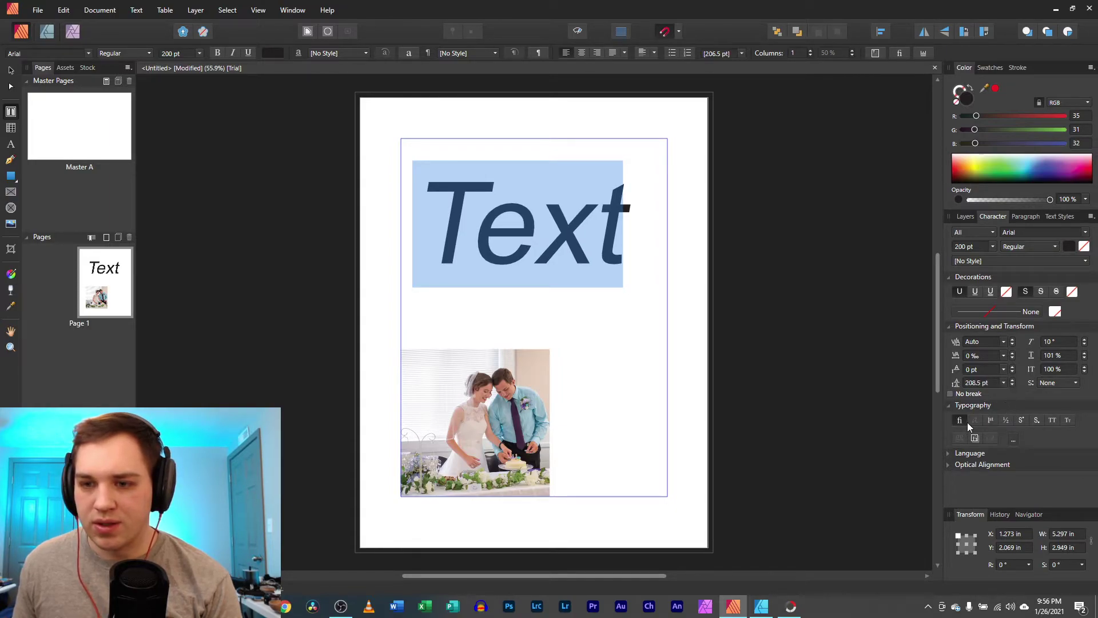
Switch on the ordinals and fractions typography options for the word and reselect the whole word.
click(993, 418)
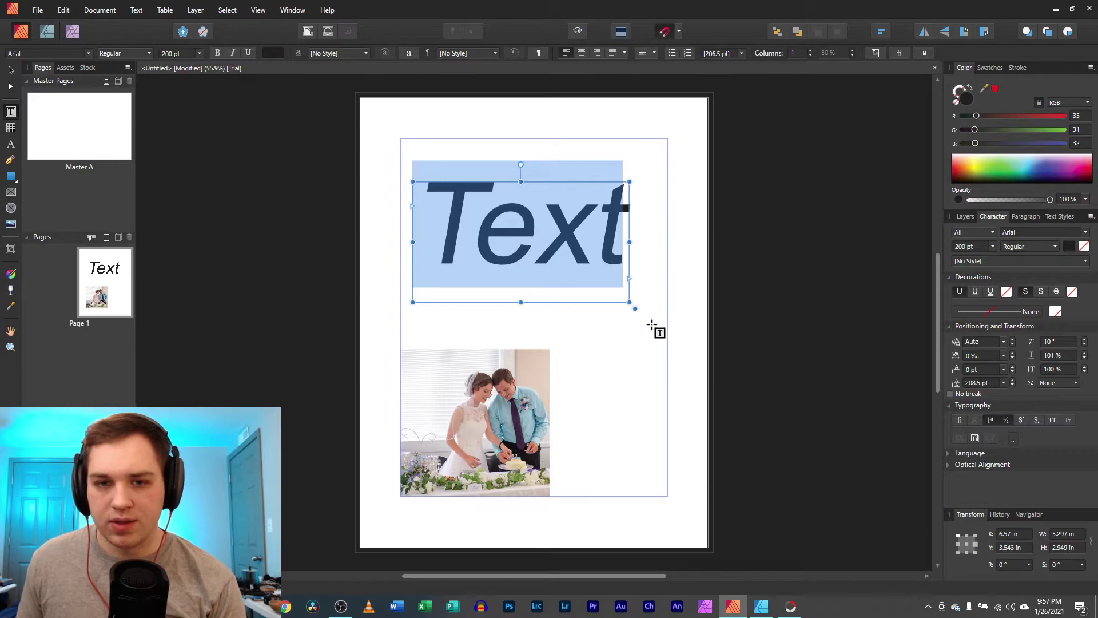
click(623, 251)
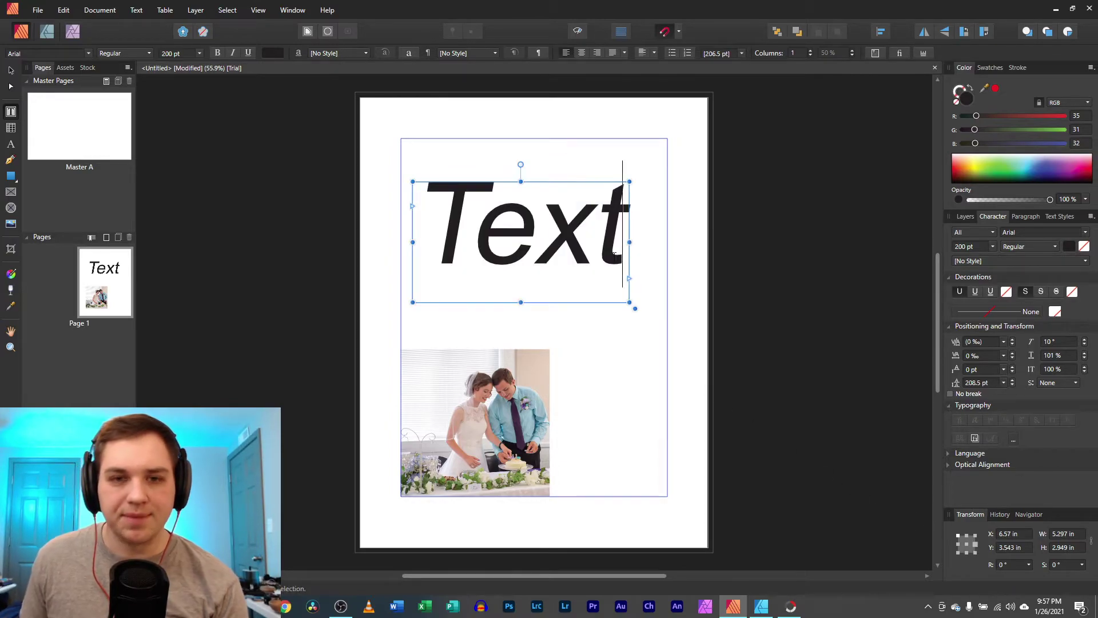
drag(618, 255, 374, 85)
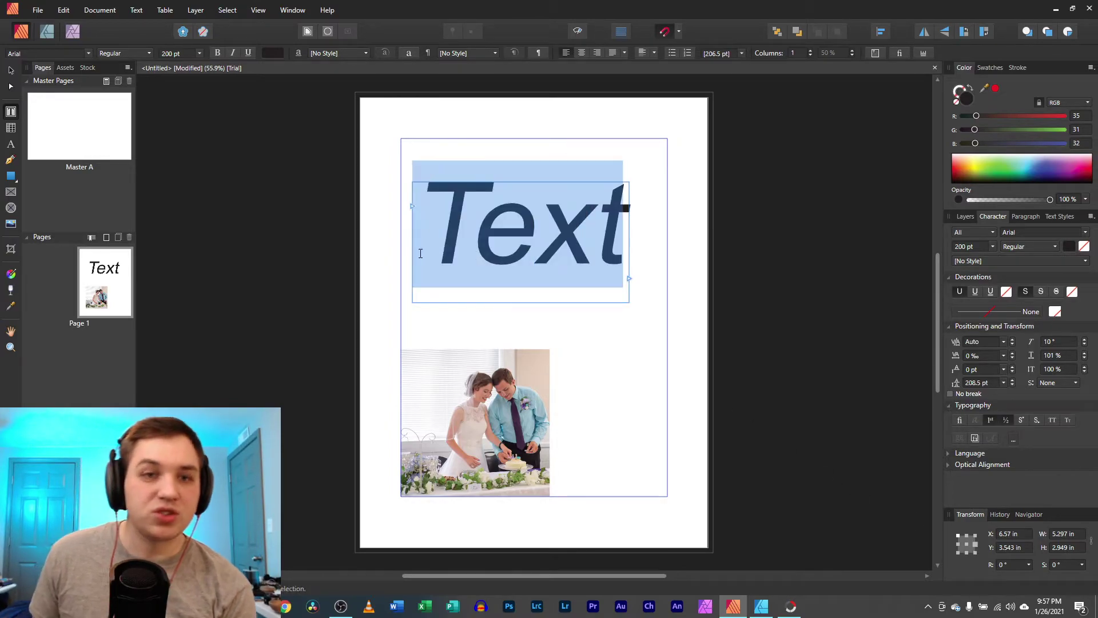
Look at the Unsplash stock photo search and the Designer persona's tools.
click(87, 68)
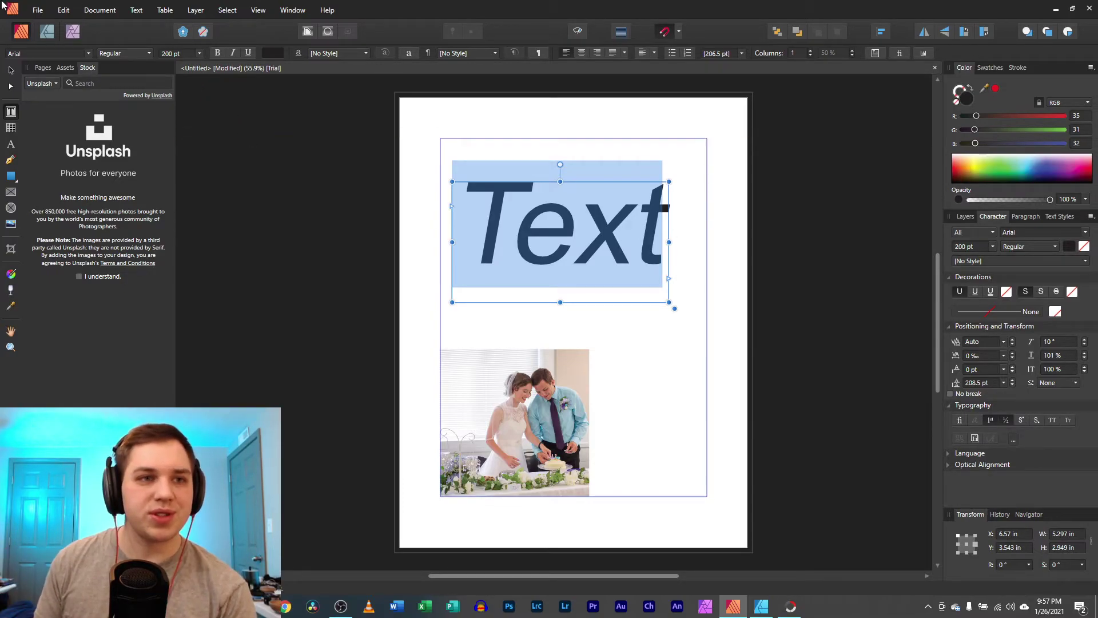
click(46, 32)
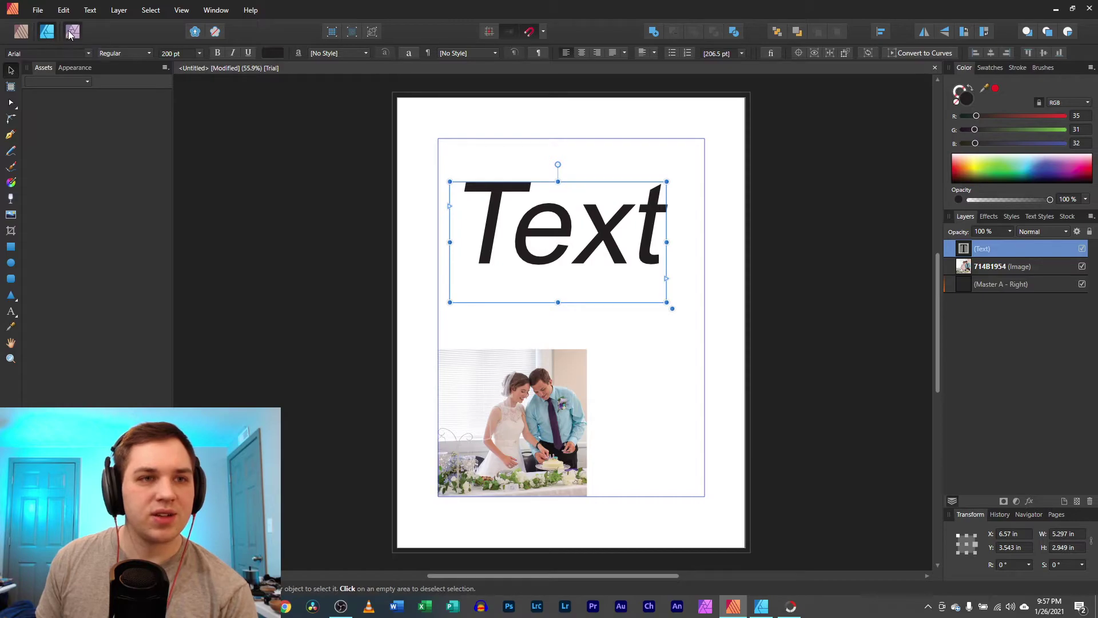
Switch to the Photo persona and move the wedding photo below the text frame, aligning their right edges.
click(73, 31)
click(335, 408)
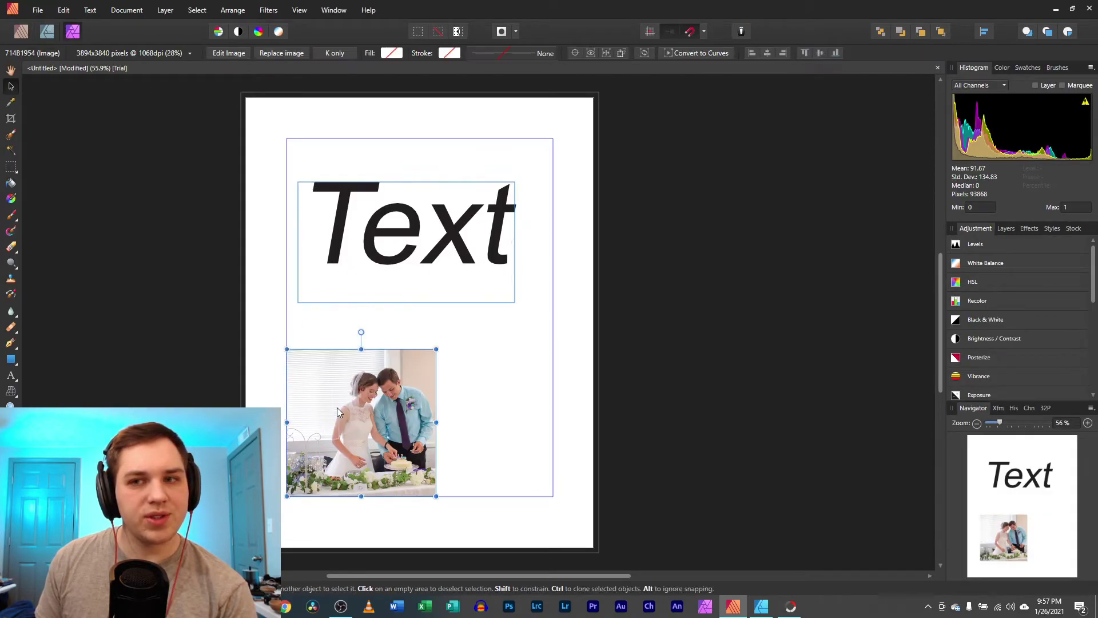
drag(358, 413, 437, 387)
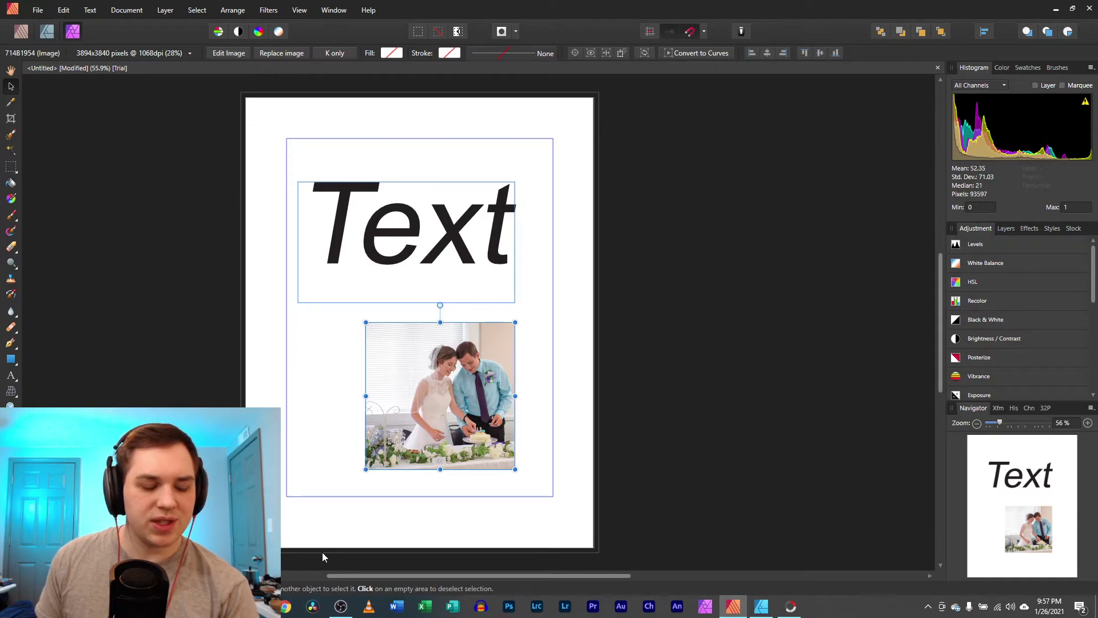
Select the area around the bride and the window blinds with a 64 px Selection Brush snapping to edges.
scroll(400, 476, up, 2)
scroll(400, 476, up, 2)
scroll(405, 479, down, 1)
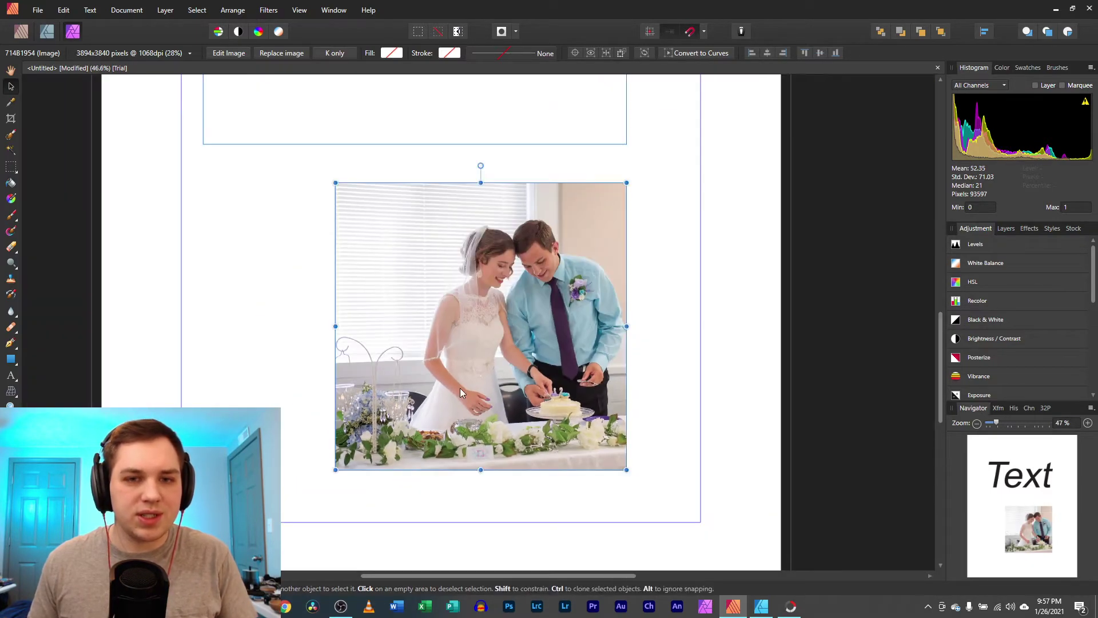
click(11, 136)
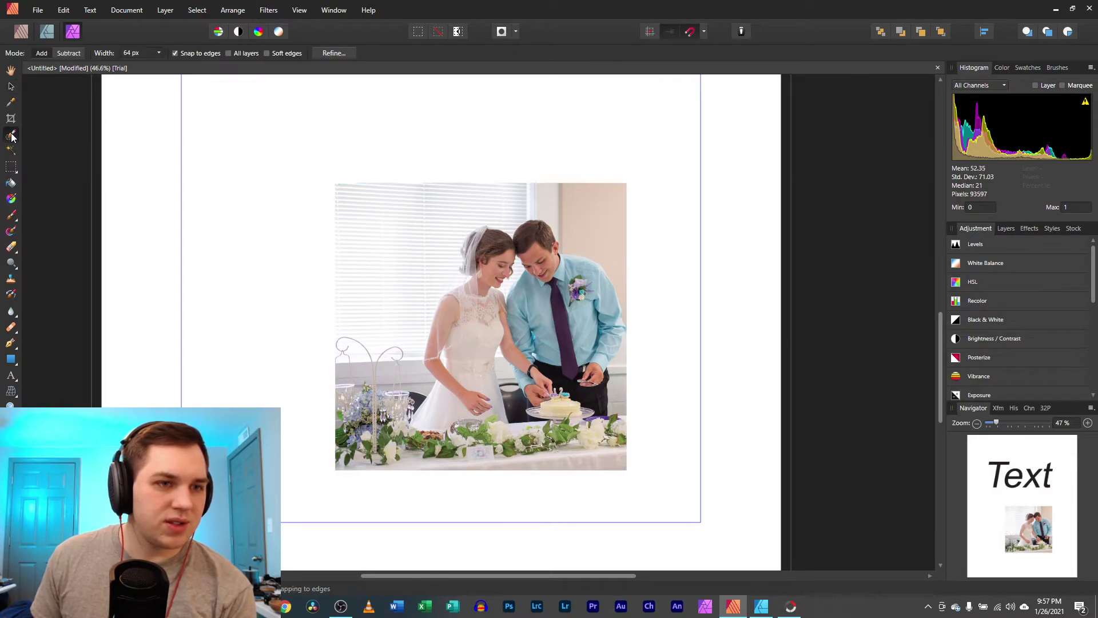
mouse_move(448, 288)
mouse_down()
mouse_move(461, 320)
mouse_move(486, 257)
mouse_move(504, 355)
mouse_move(469, 406)
mouse_up()
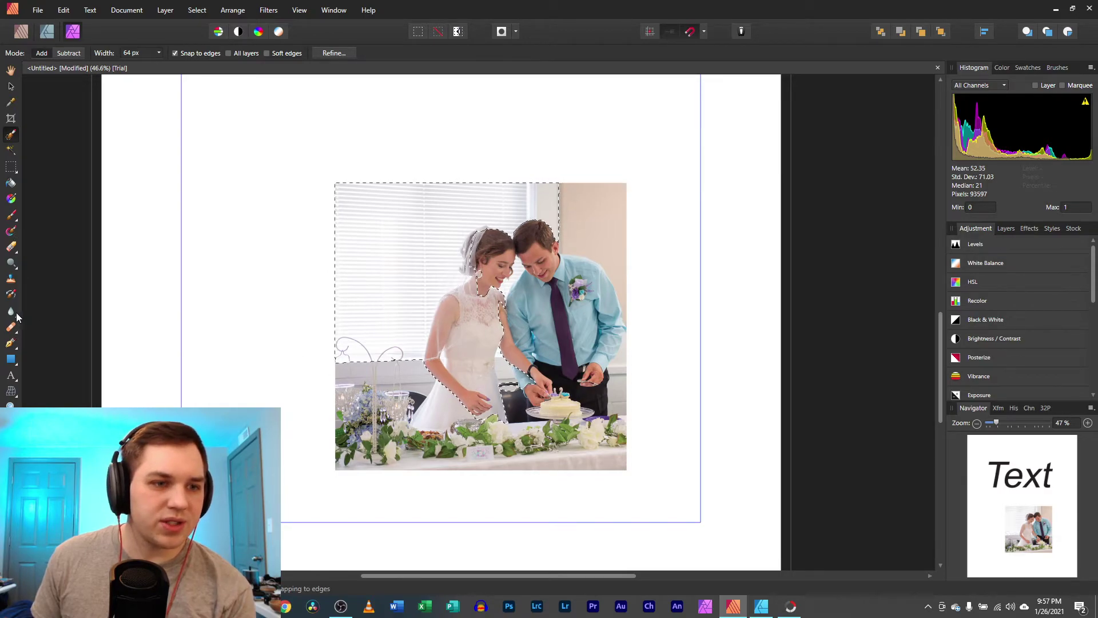
Dab the photo with the Paint Mixer Brush and review the Assistant's settings.
click(12, 231)
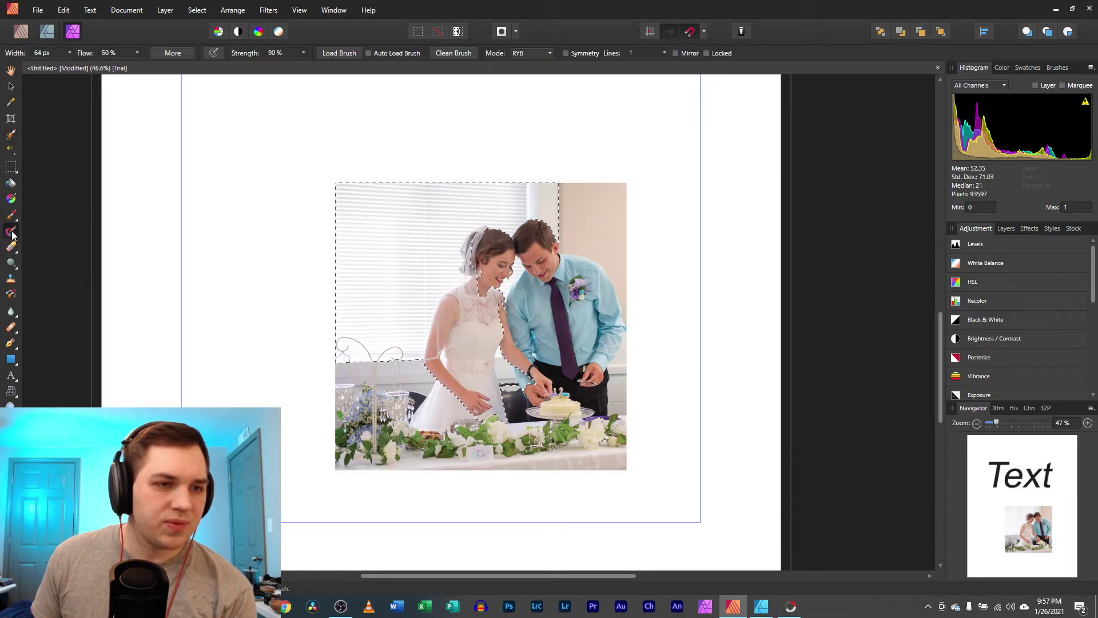
click(529, 297)
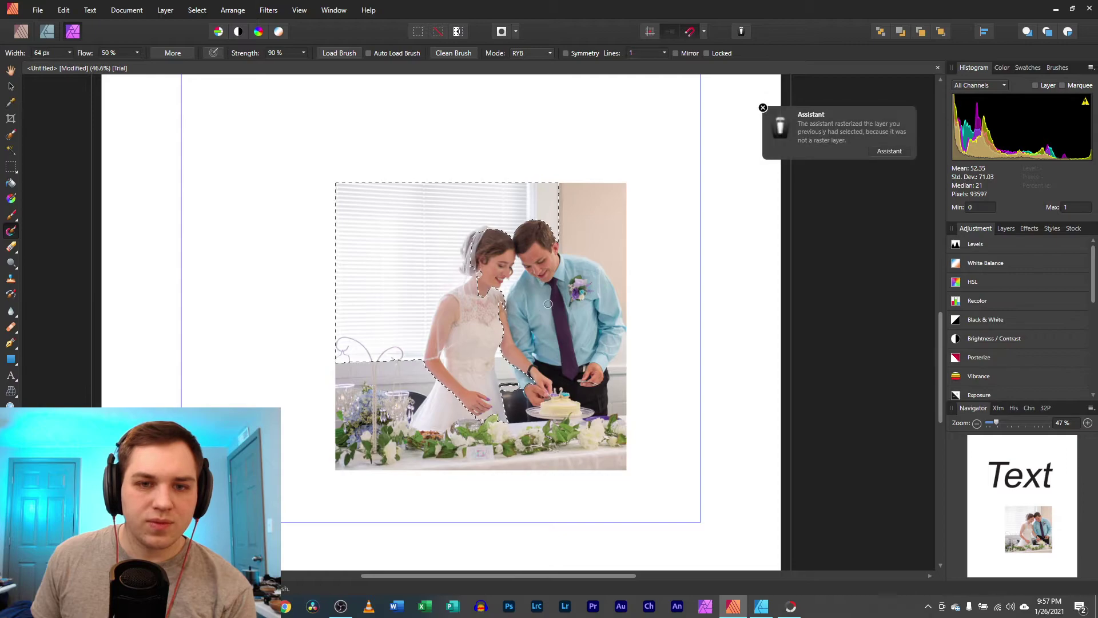
click(888, 150)
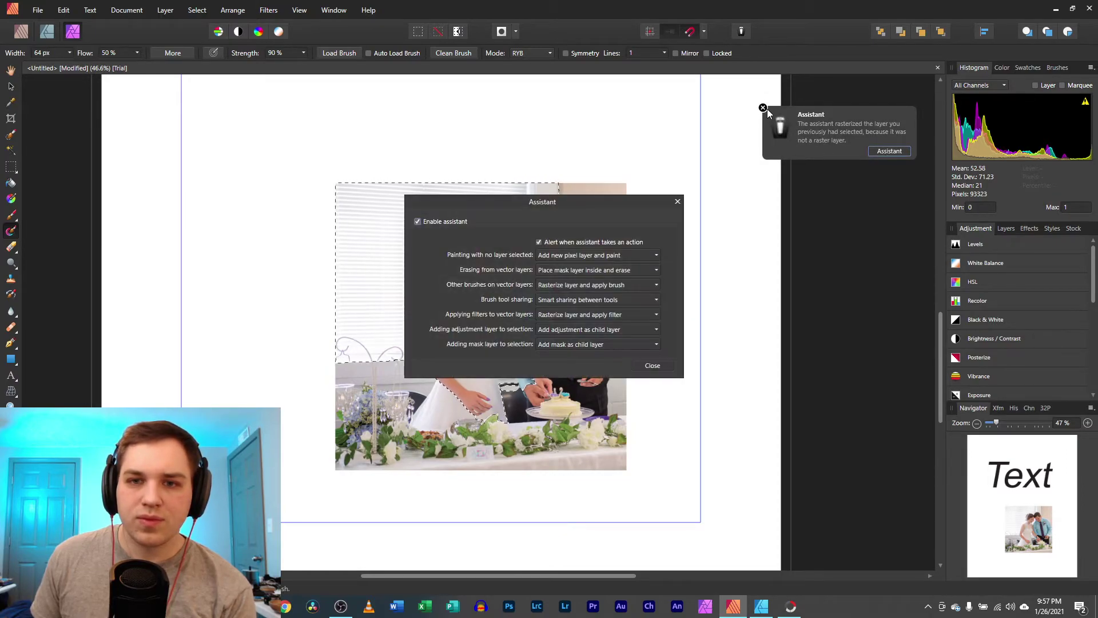
click(678, 201)
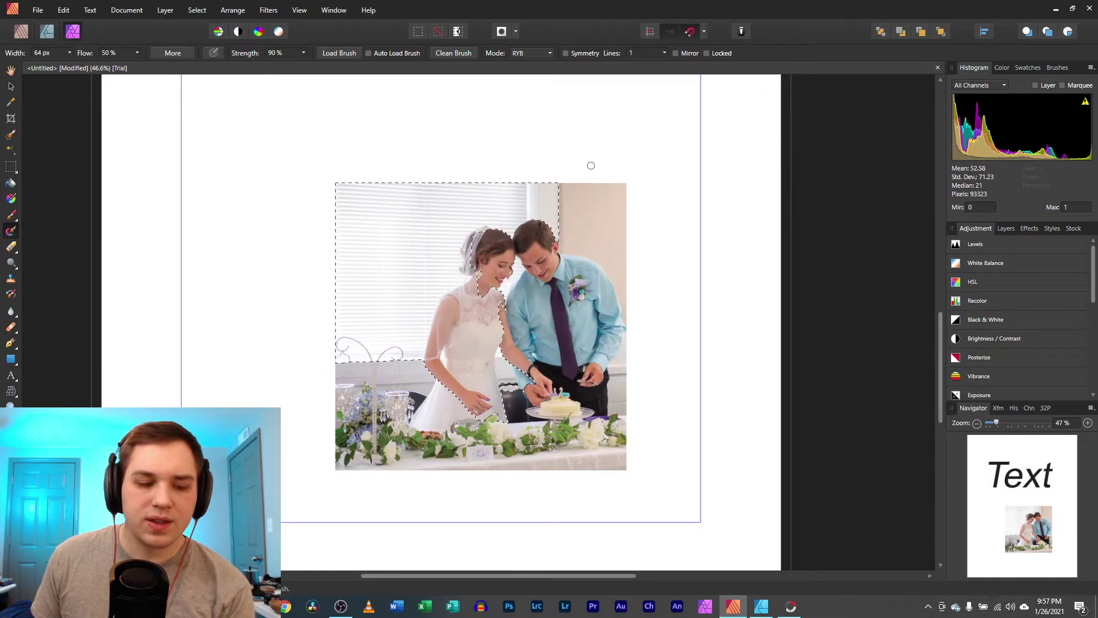
Clear the pixel selection and nudge the photo's upper-left crop corner, with the document's layers shown.
key(ctrl+d)
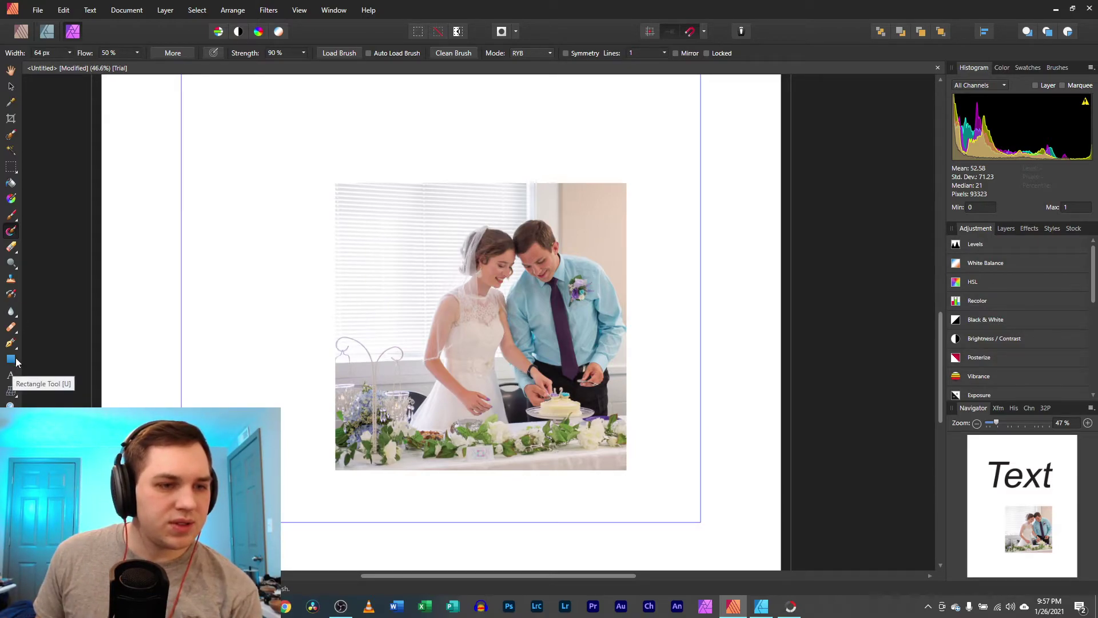
click(10, 119)
mouse_move(335, 184)
mouse_down()
mouse_move(462, 267)
mouse_move(449, 289)
mouse_move(367, 220)
mouse_move(287, 181)
mouse_move(335, 183)
mouse_up()
click(1007, 229)
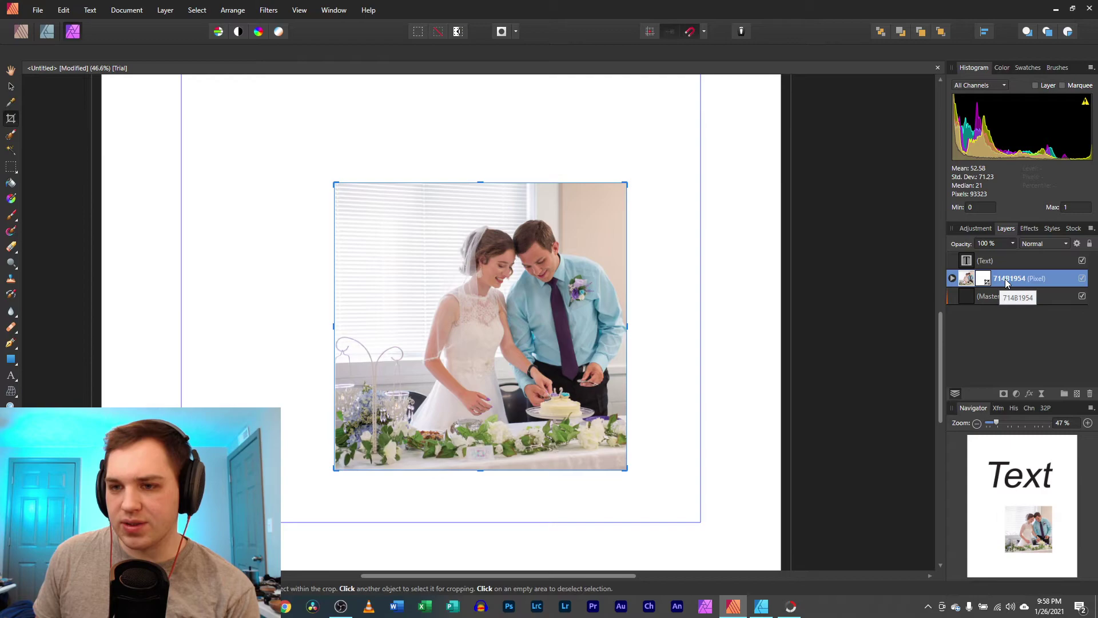
Try the Average blur filter on the photo layer and undo it.
click(268, 10)
mouse_move(277, 23)
click(406, 25)
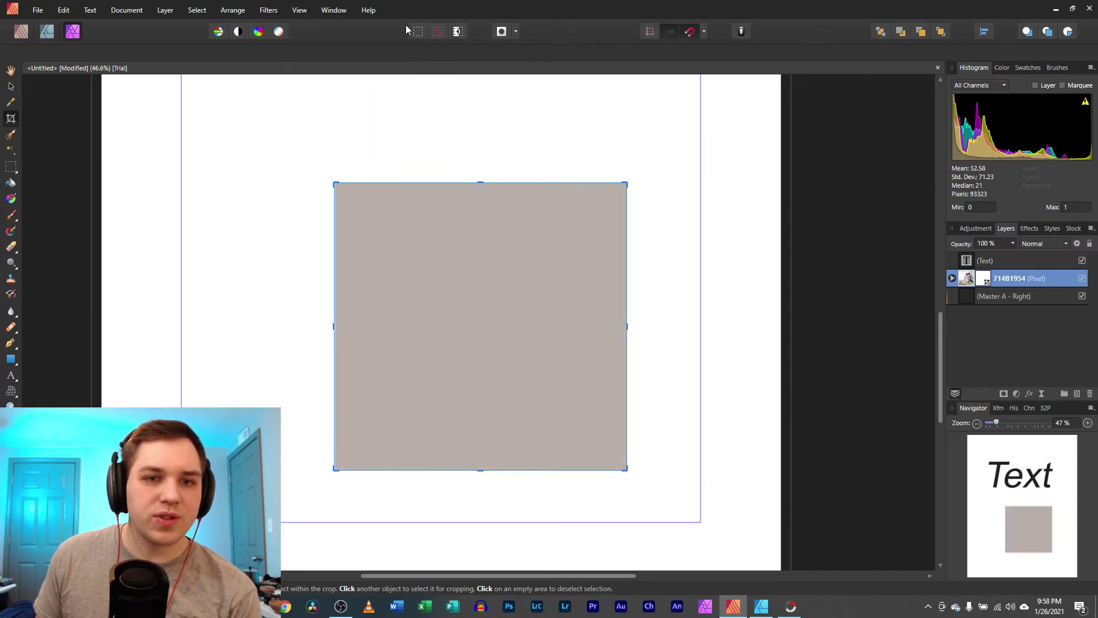
key(ctrl+z)
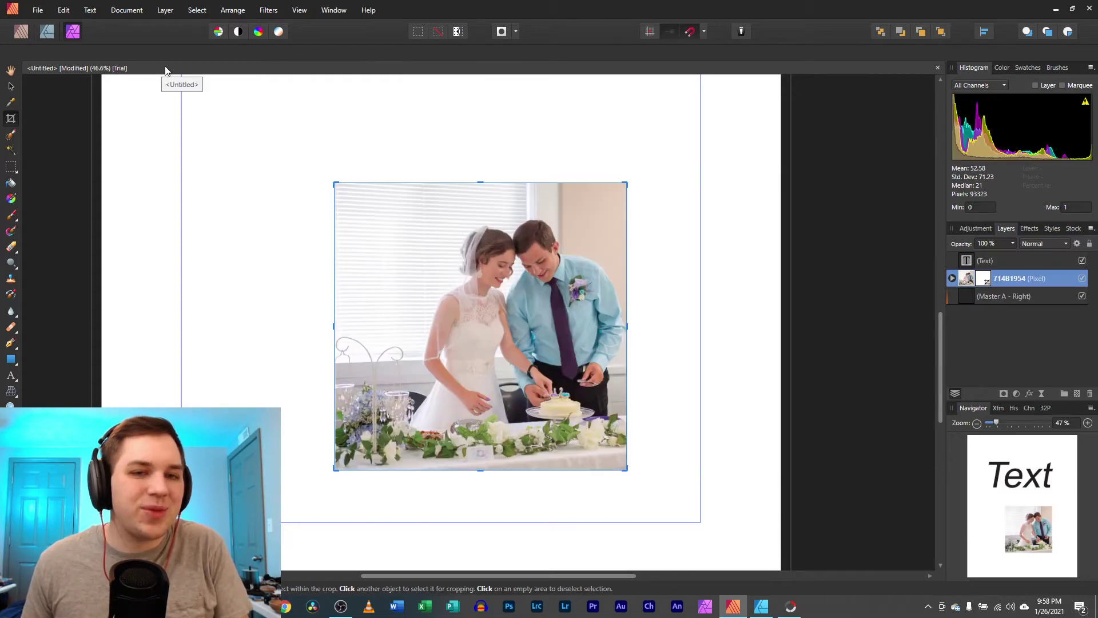
Preview the Add Noise filter on the photo with Gaussian noise at 58% intensity and discard it.
click(288, 10)
mouse_move(268, 9)
mouse_move(343, 46)
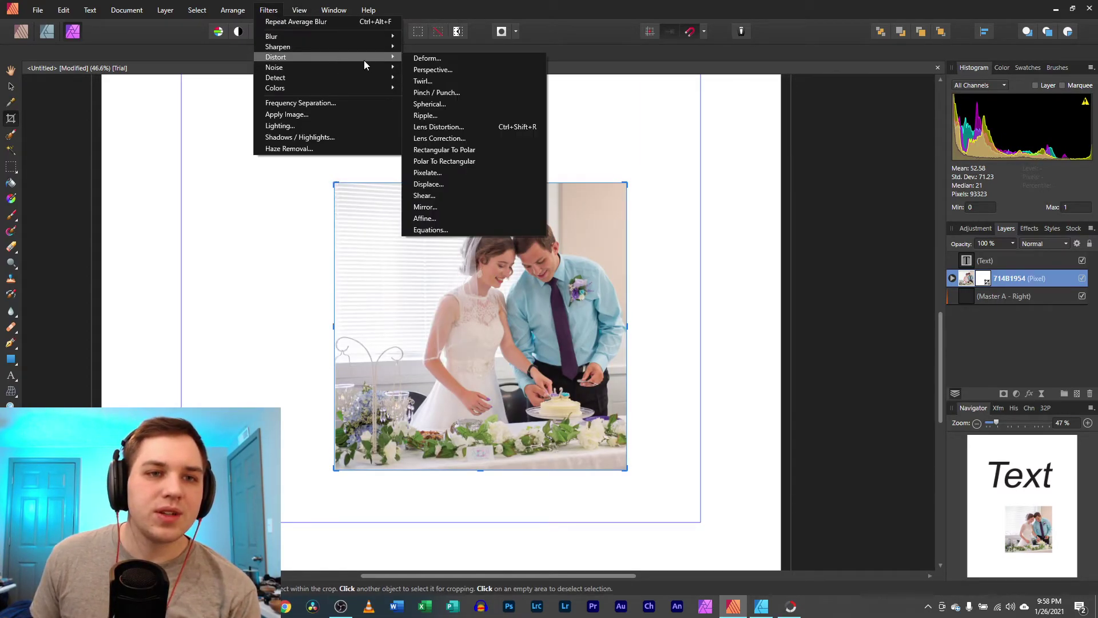
mouse_move(371, 67)
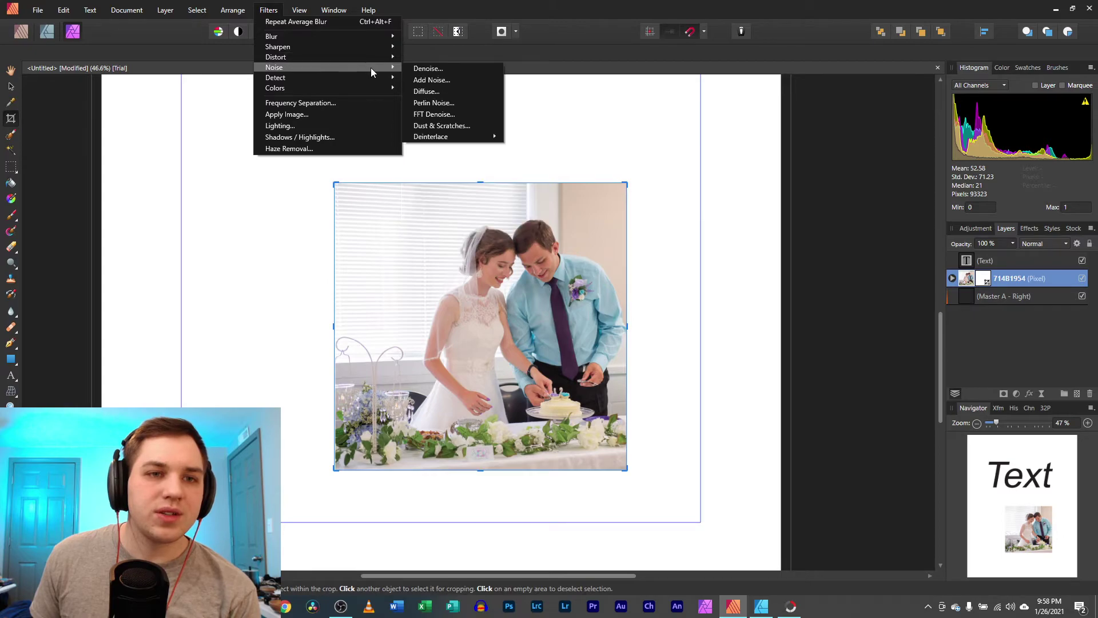
click(441, 79)
drag(743, 494, 813, 493)
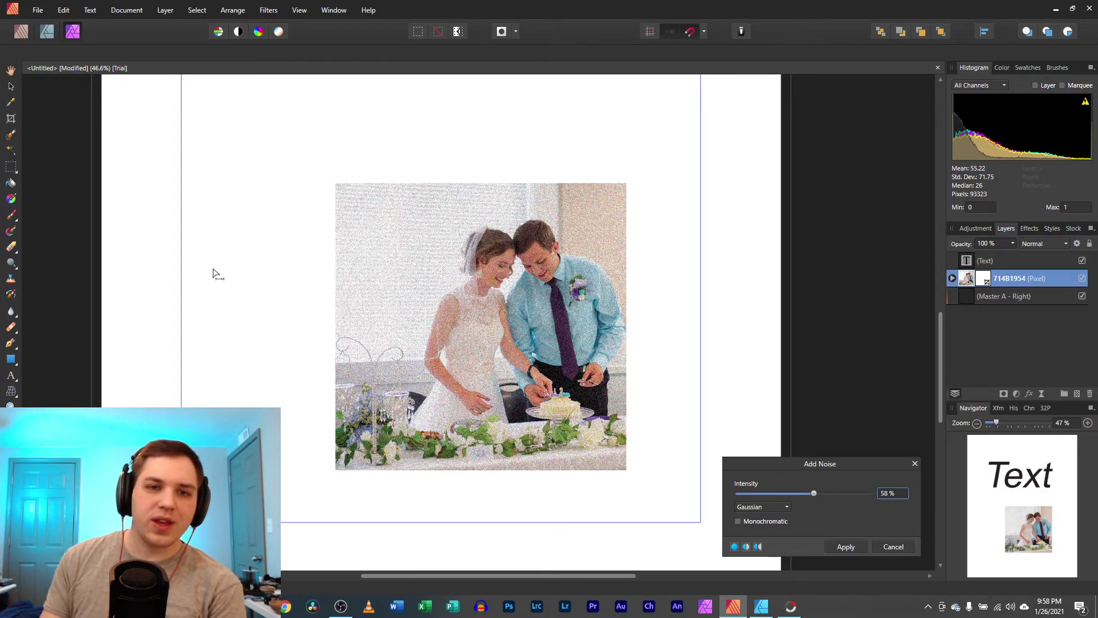
click(915, 466)
Inspect the Master A layer and its context options, and select the wedding photo again.
click(993, 296)
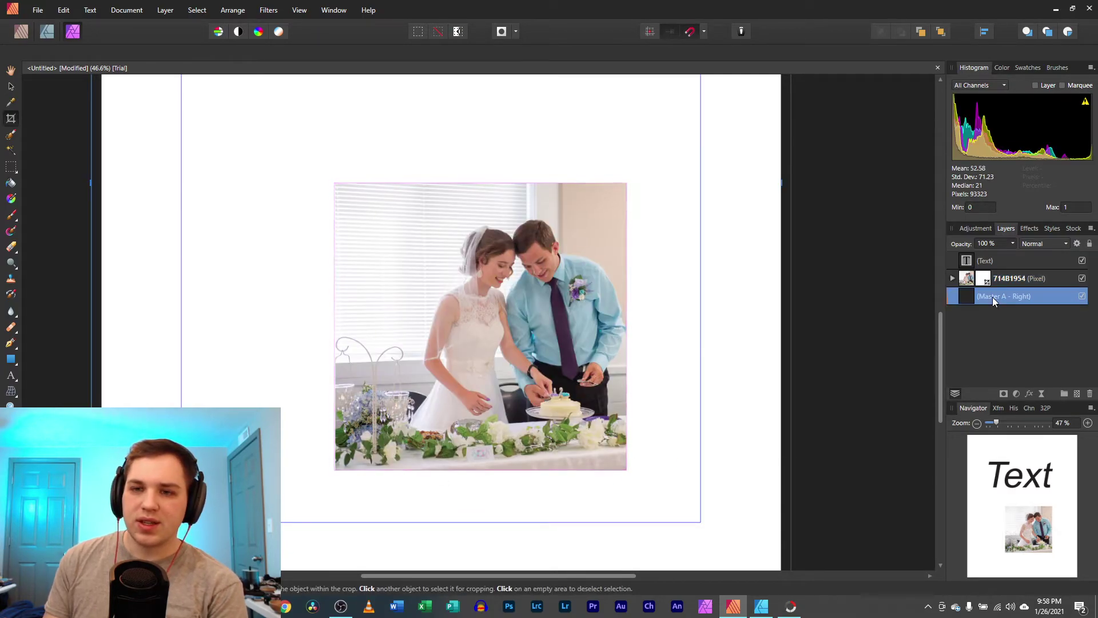
double_click(991, 299)
click(964, 300)
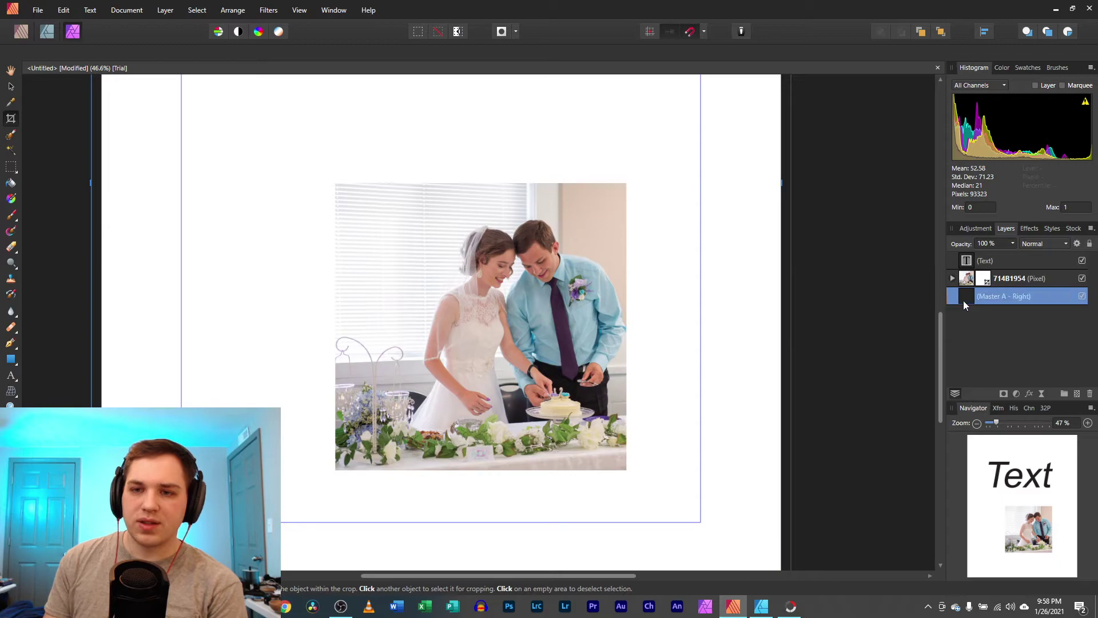
right_click(964, 300)
click(911, 297)
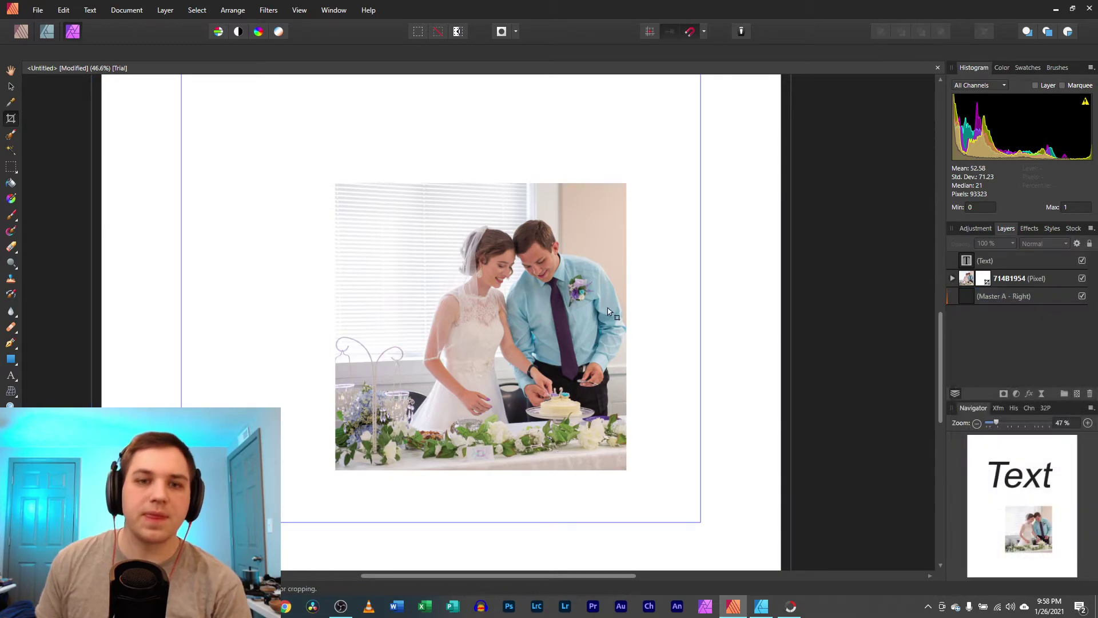
click(591, 311)
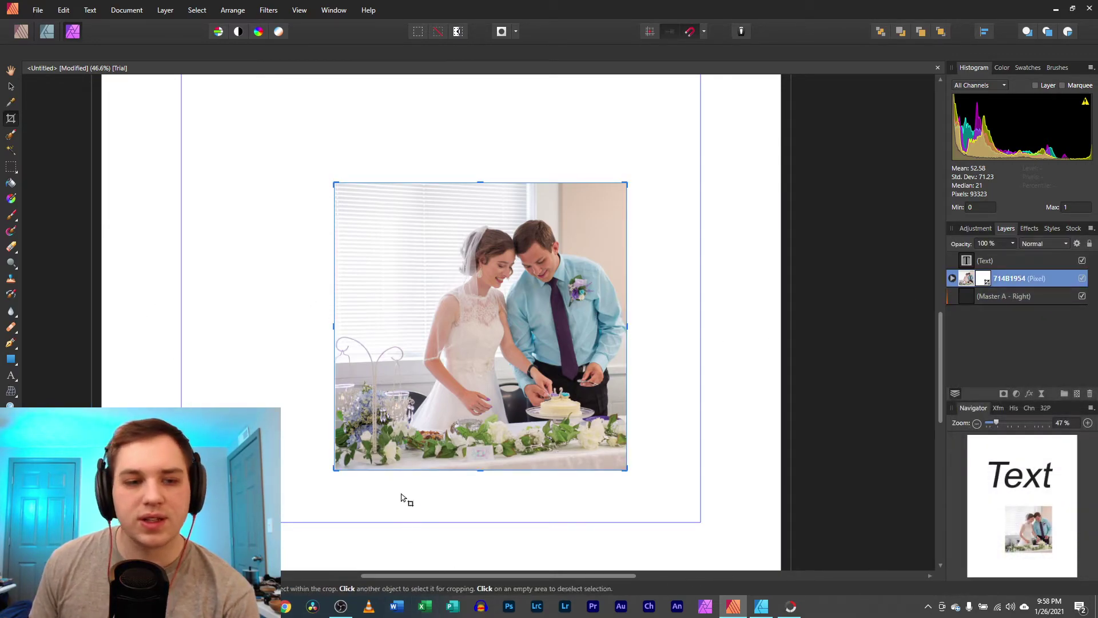
Inspect the whole-document export settings for PNG, including the preset choices, and dismiss them without exporting.
scroll(344, 446, up, 4)
scroll(286, 458, up, 3)
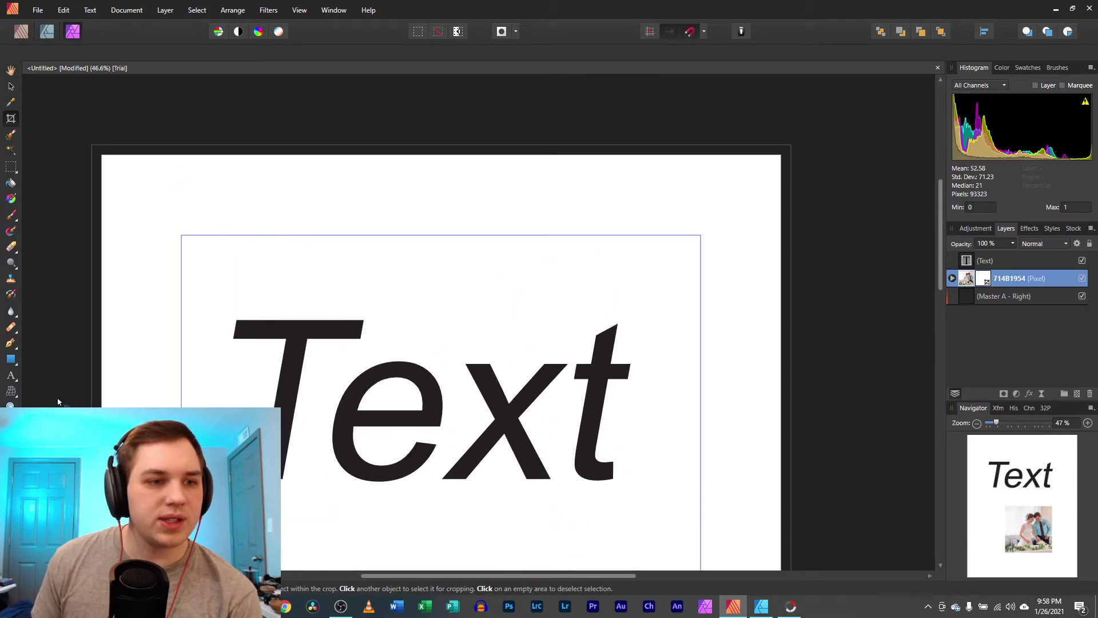
scroll(53, 393, down, 6)
scroll(51, 398, down, 2)
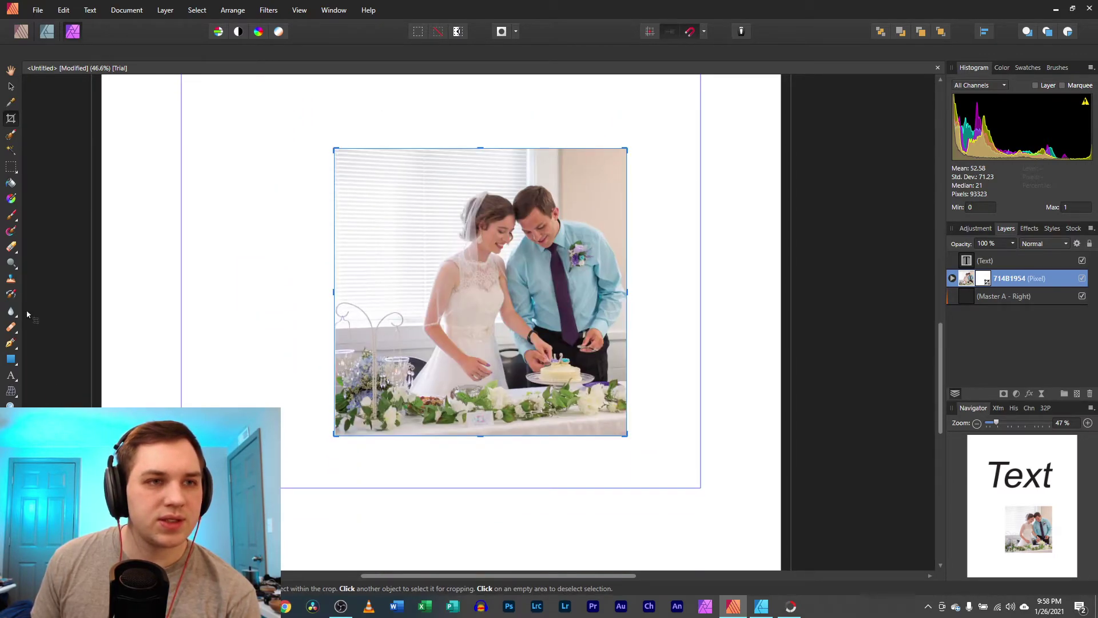
click(38, 10)
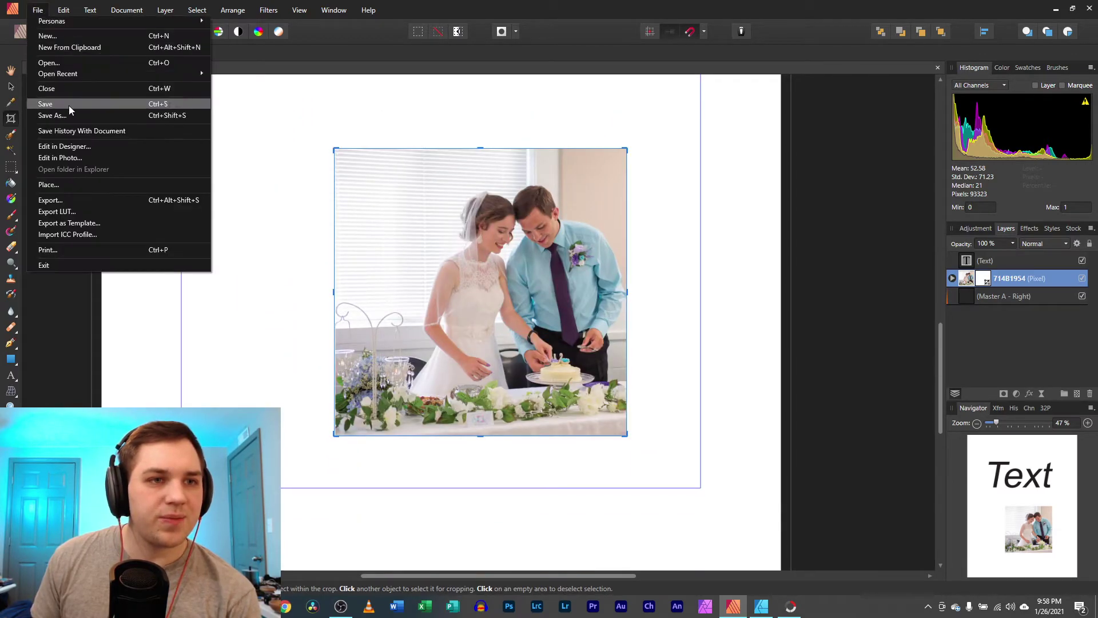
click(140, 200)
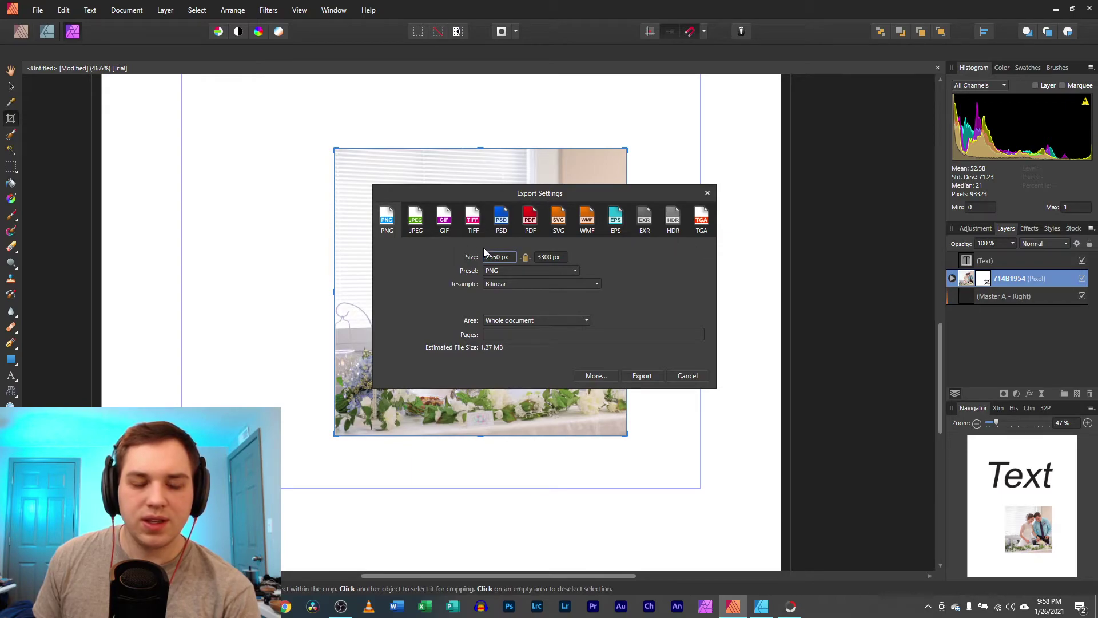
click(534, 267)
click(534, 267)
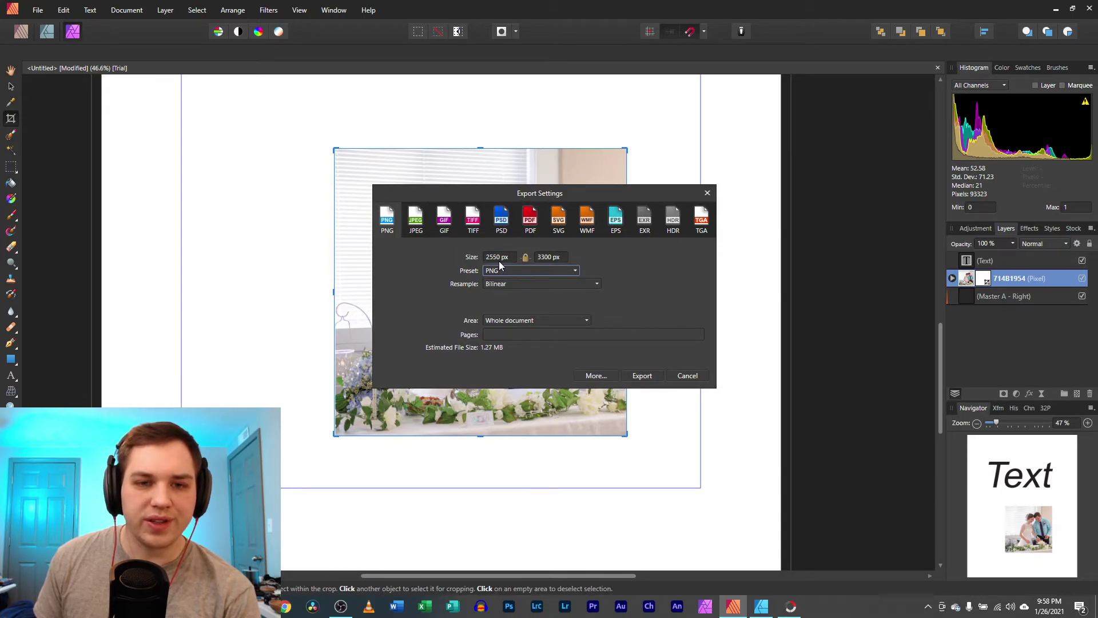
click(688, 375)
scroll(255, 351, up, 5)
scroll(269, 291, up, 5)
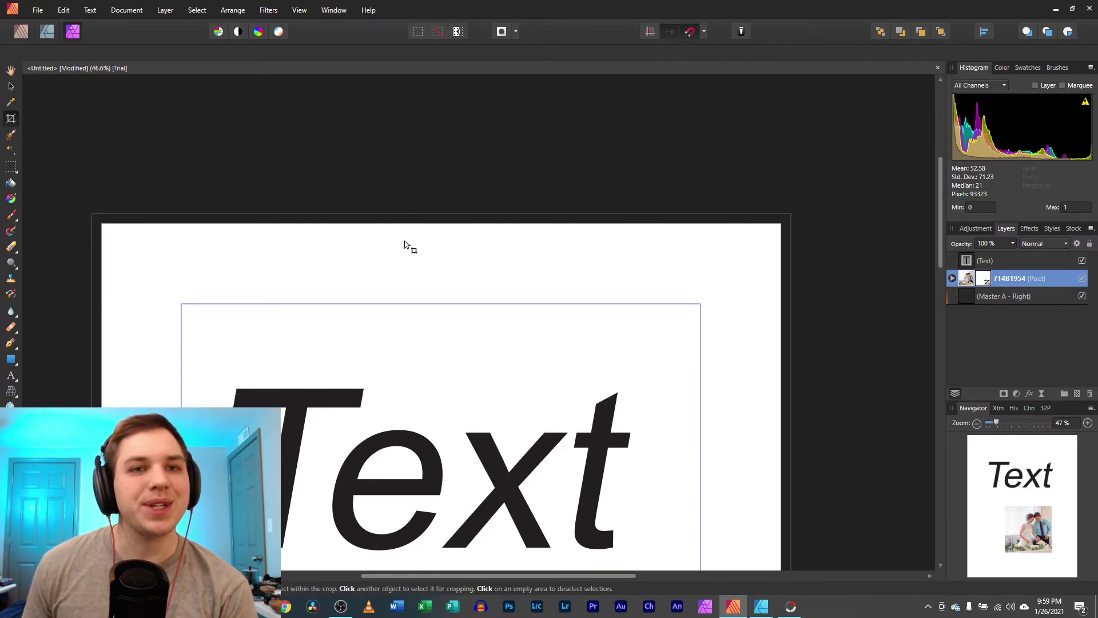
Pass through the Designer persona back to the Publisher persona and exit the program without saving the untitled document.
click(47, 32)
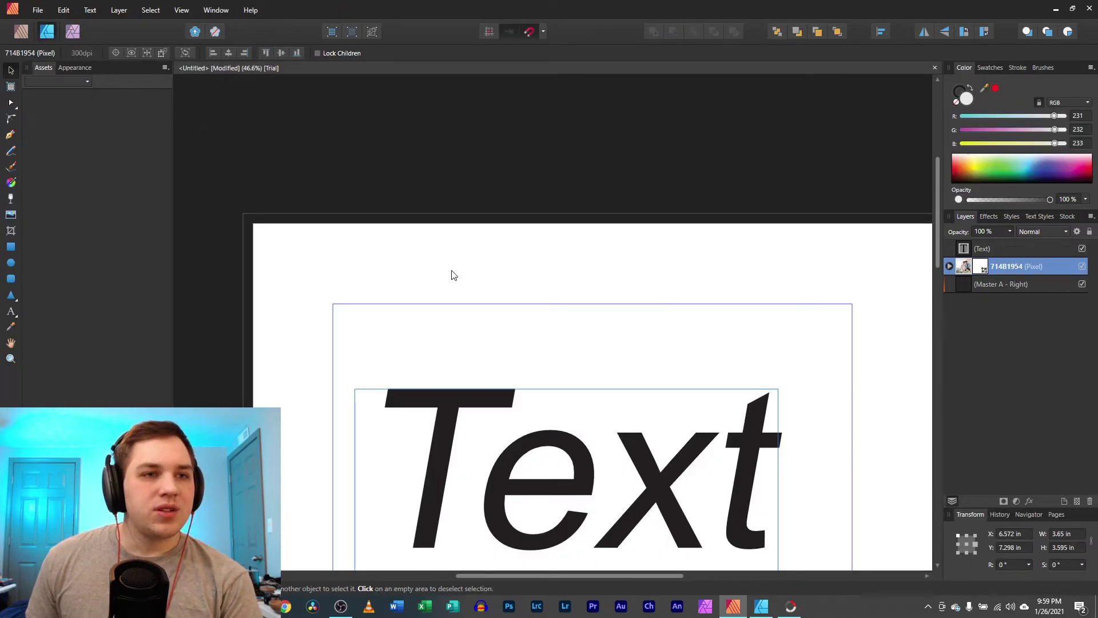
scroll(450, 272, down, 5)
click(14, 33)
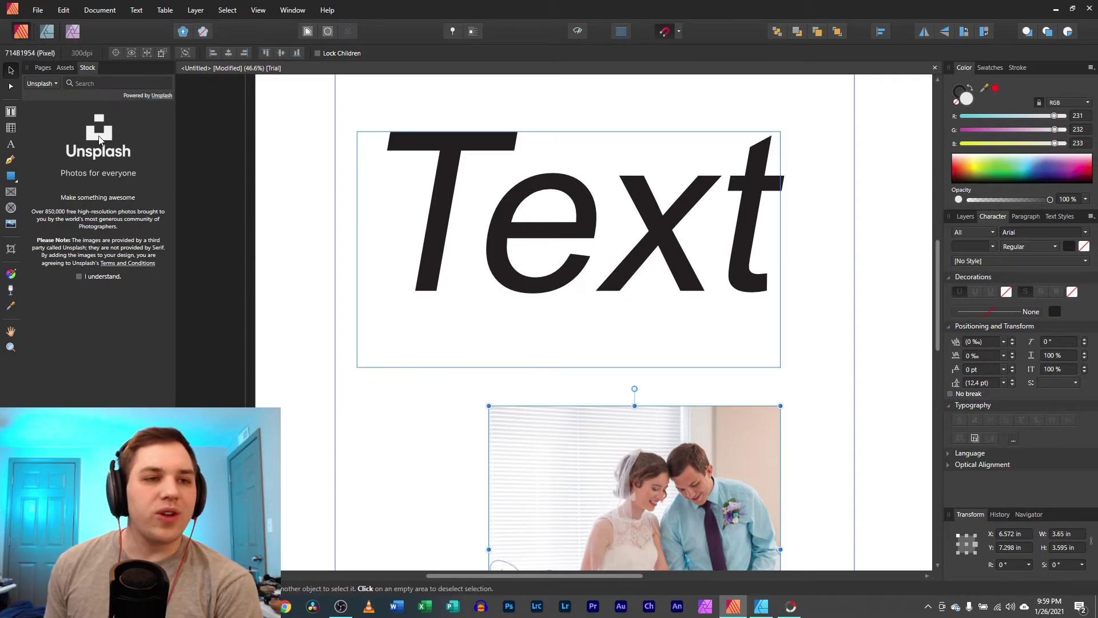
click(36, 10)
click(112, 252)
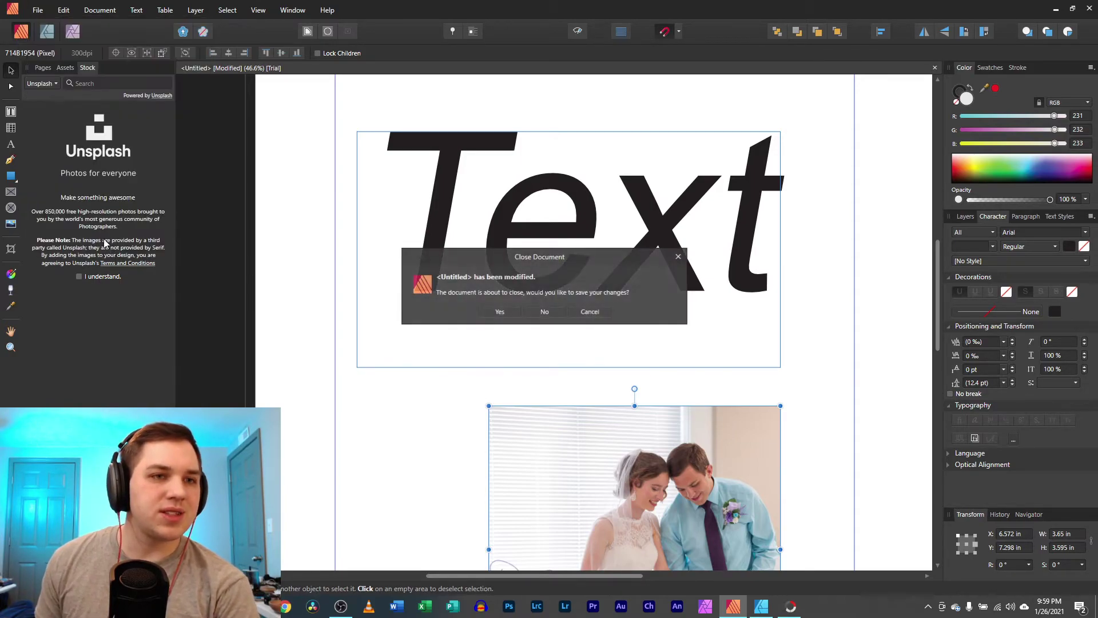
click(562, 312)
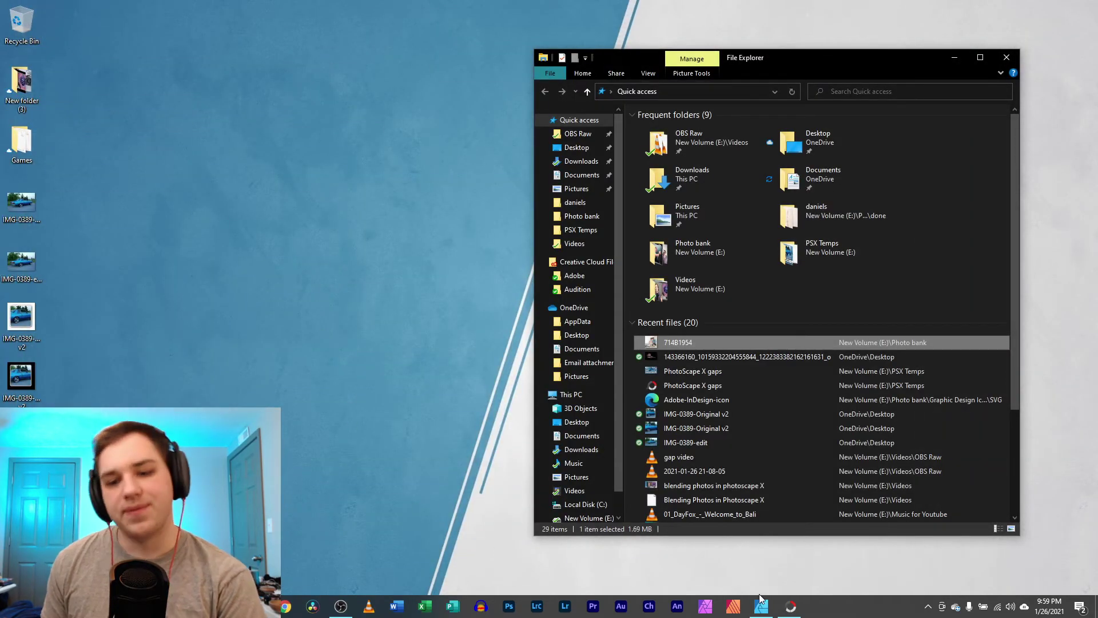
Start Affinity Publisher again, continue its trial and dismiss the welcome panel.
click(734, 607)
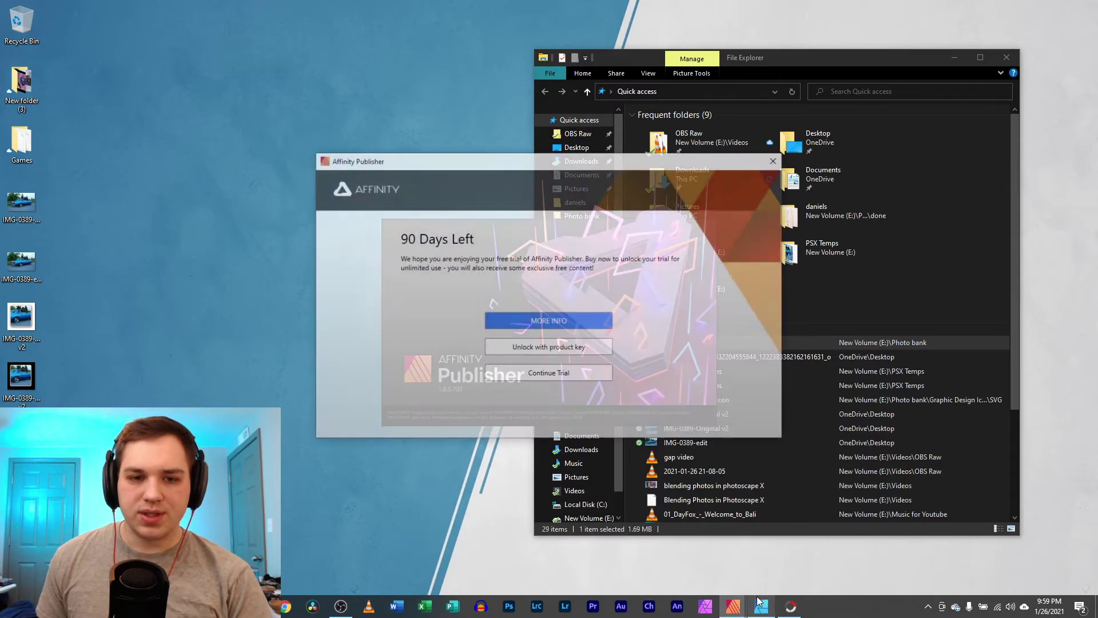
click(557, 373)
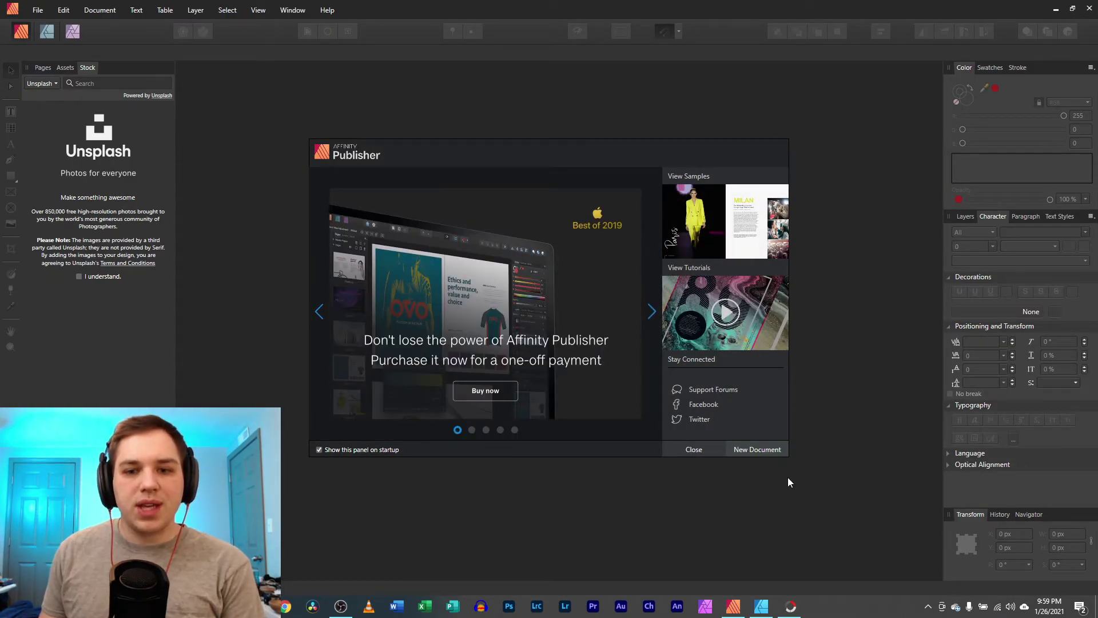
click(694, 450)
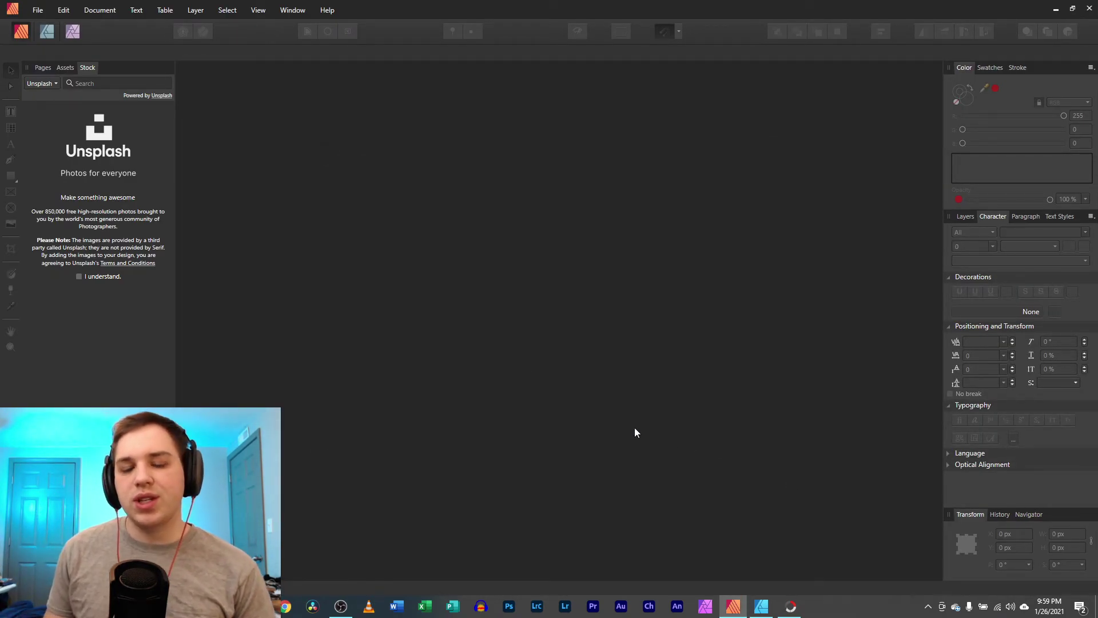
Compare the Designer and Photo personas with no document open and look at the Photo persona's file commands.
click(49, 32)
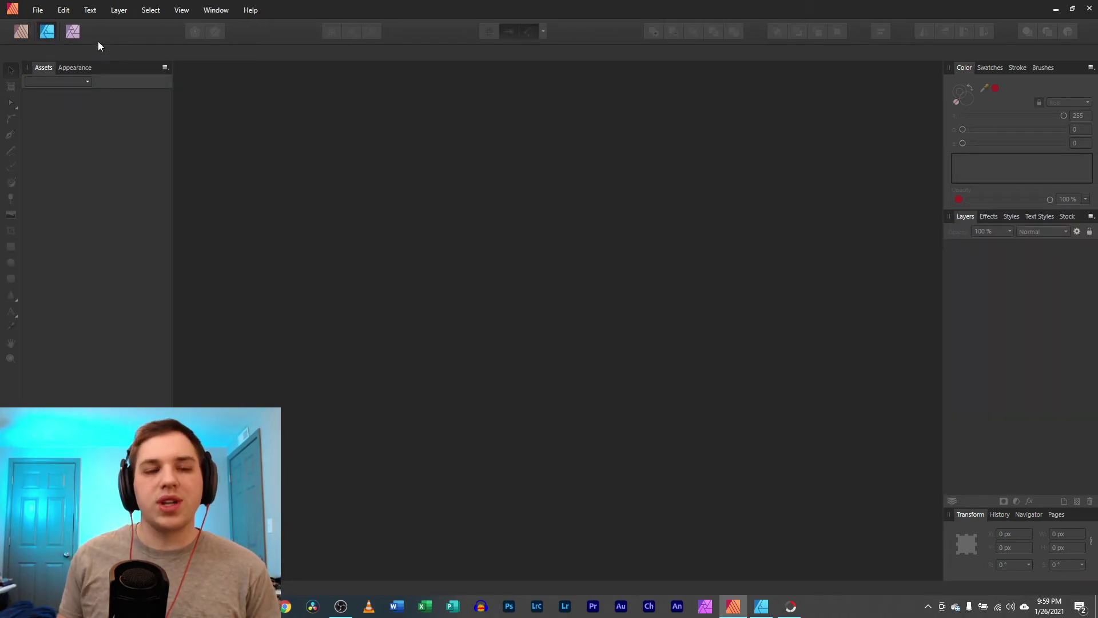
click(67, 35)
click(47, 32)
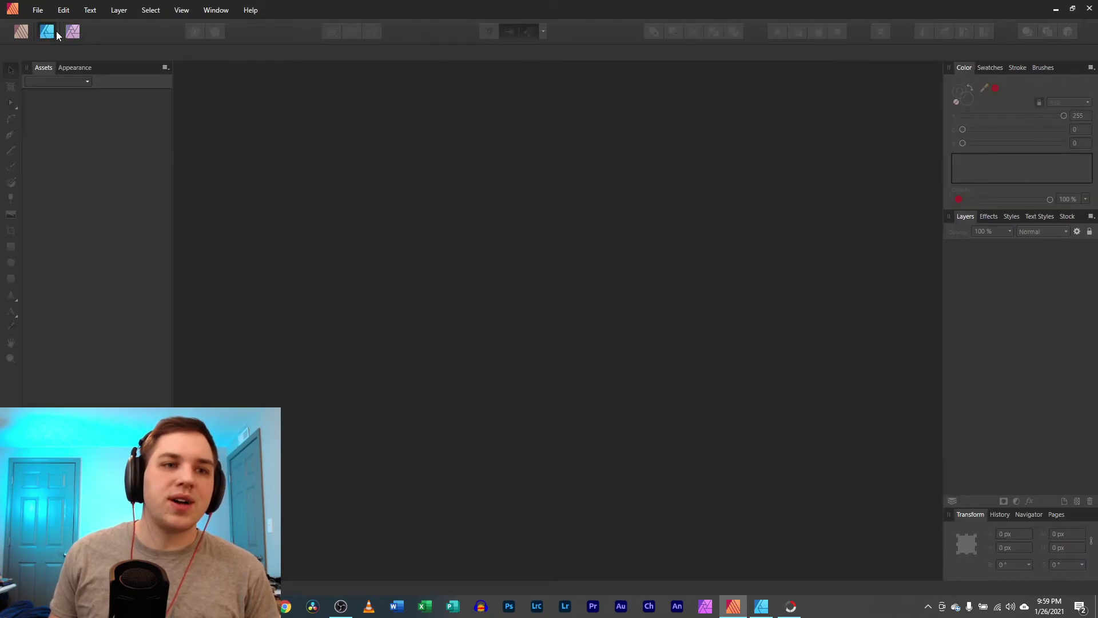
click(73, 32)
click(37, 10)
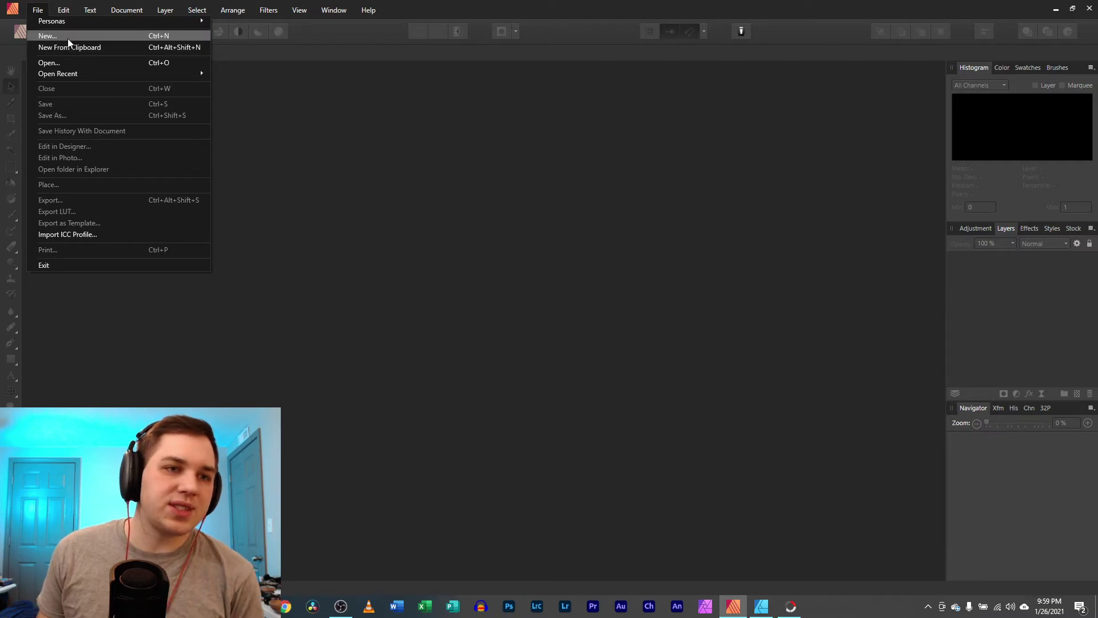
Open the wedding photo 714B1954 from File Explorer as a document, show its pages and switch to the Photo persona.
click(73, 169)
drag(678, 342, 464, 307)
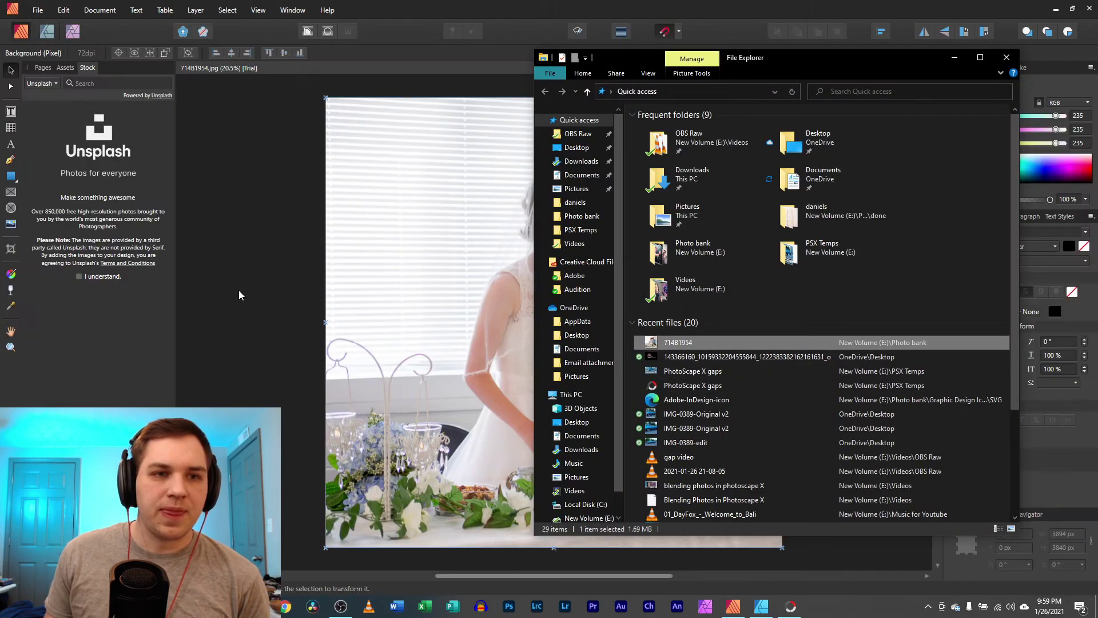
click(240, 291)
click(43, 68)
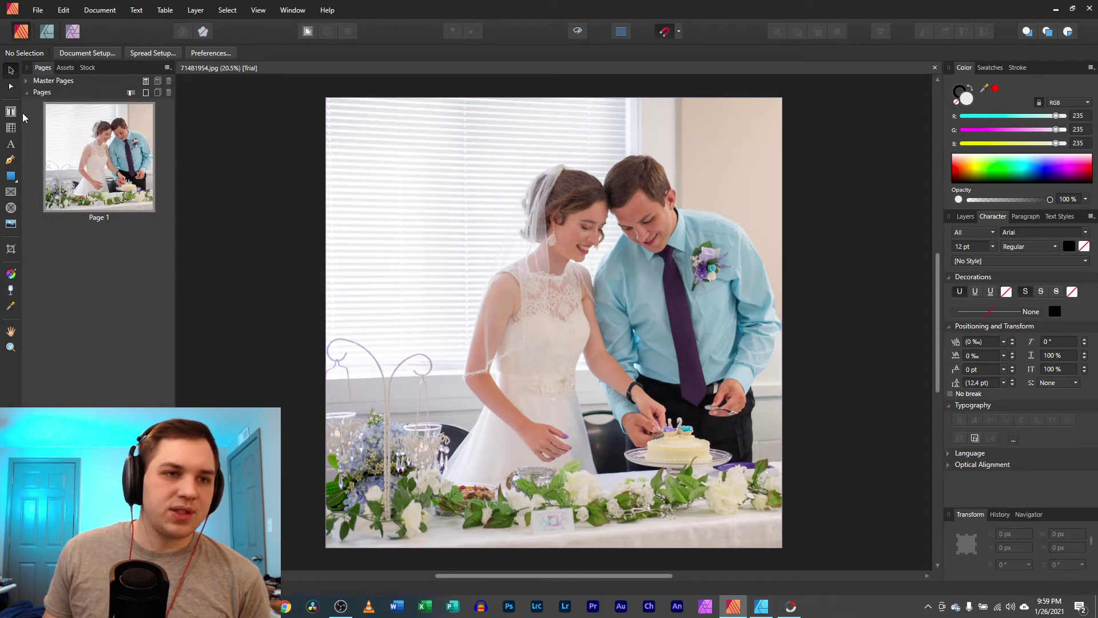
click(71, 32)
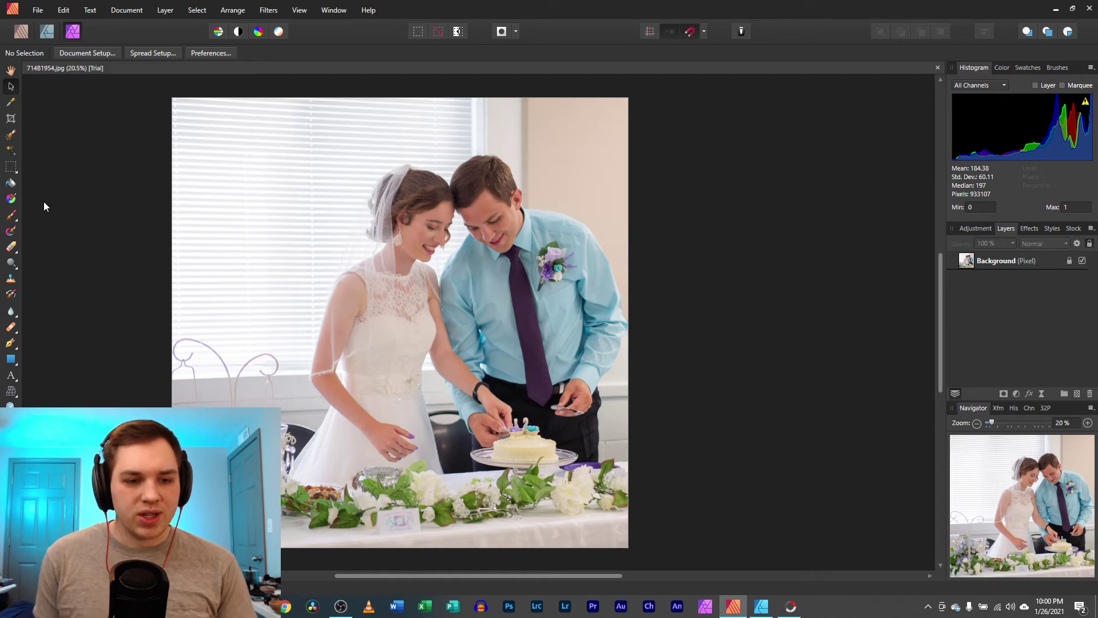
Close Publisher and start Affinity Photo, continuing its trial and dismissing the welcome panel.
key(ctrl+w)
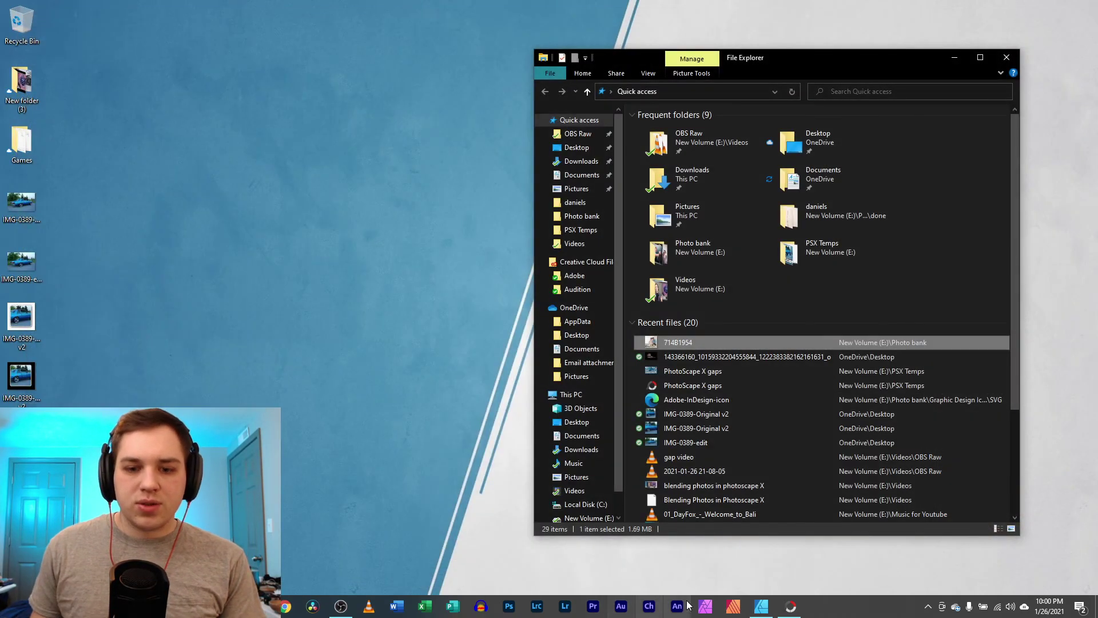
click(705, 606)
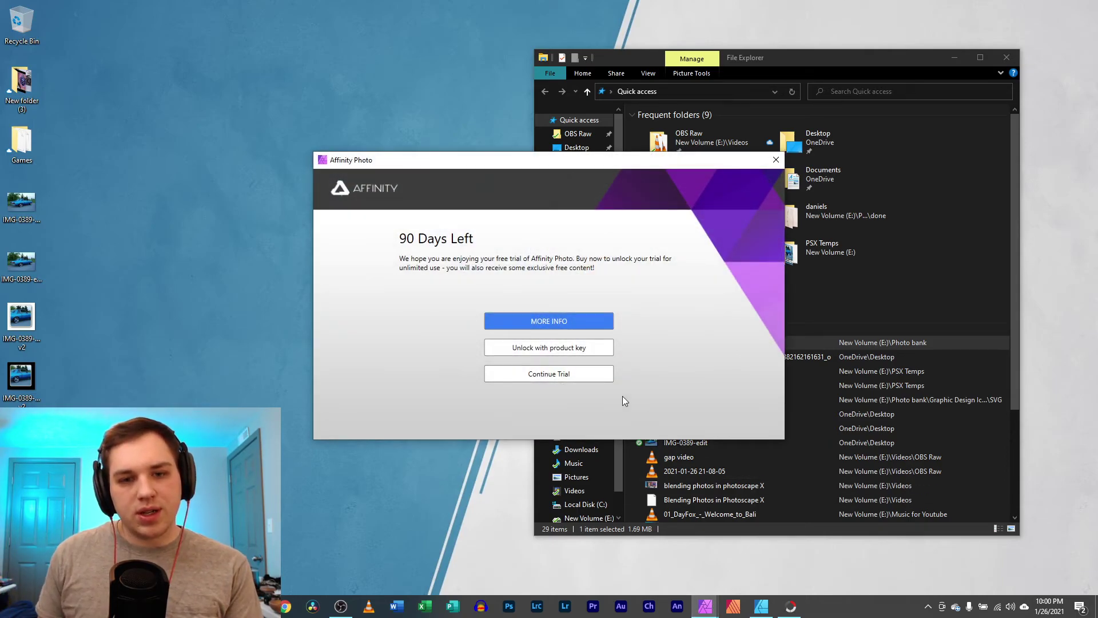
click(551, 380)
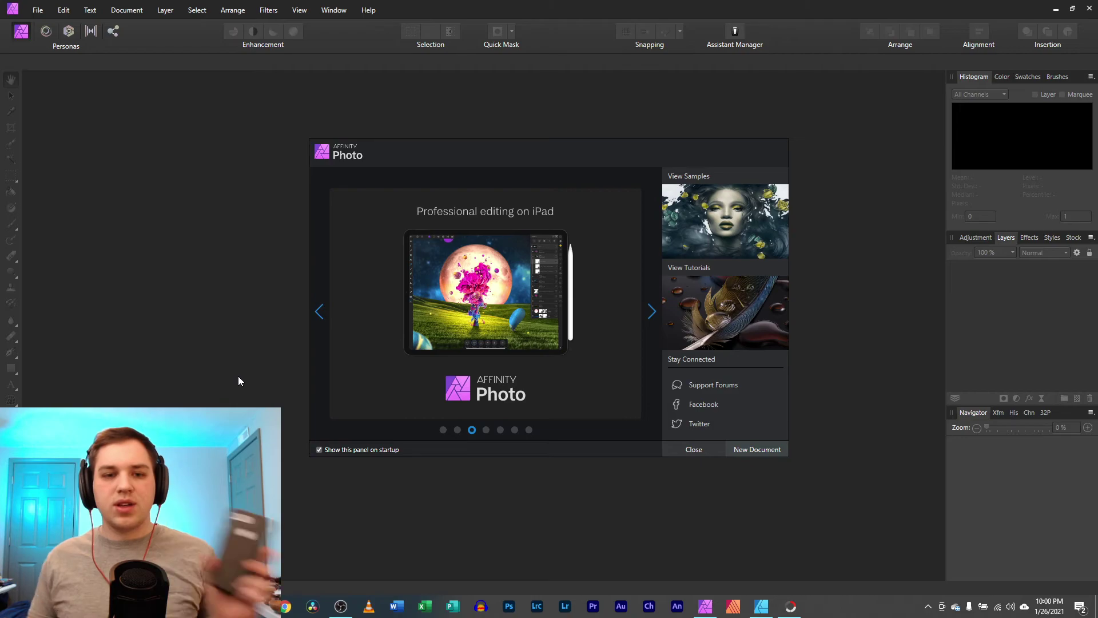
click(653, 312)
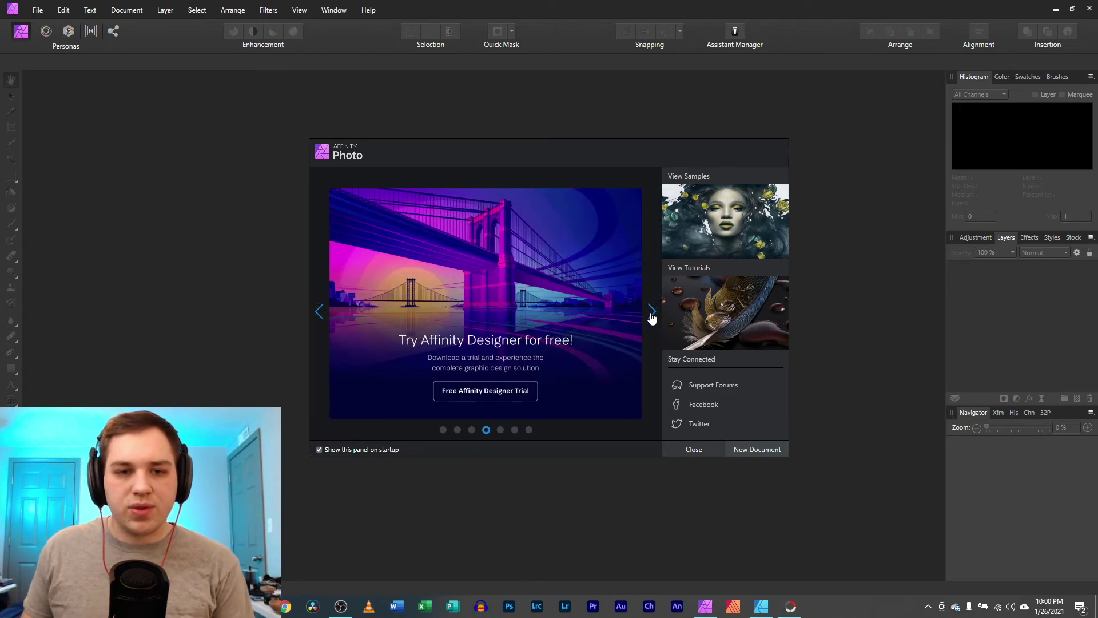
click(705, 450)
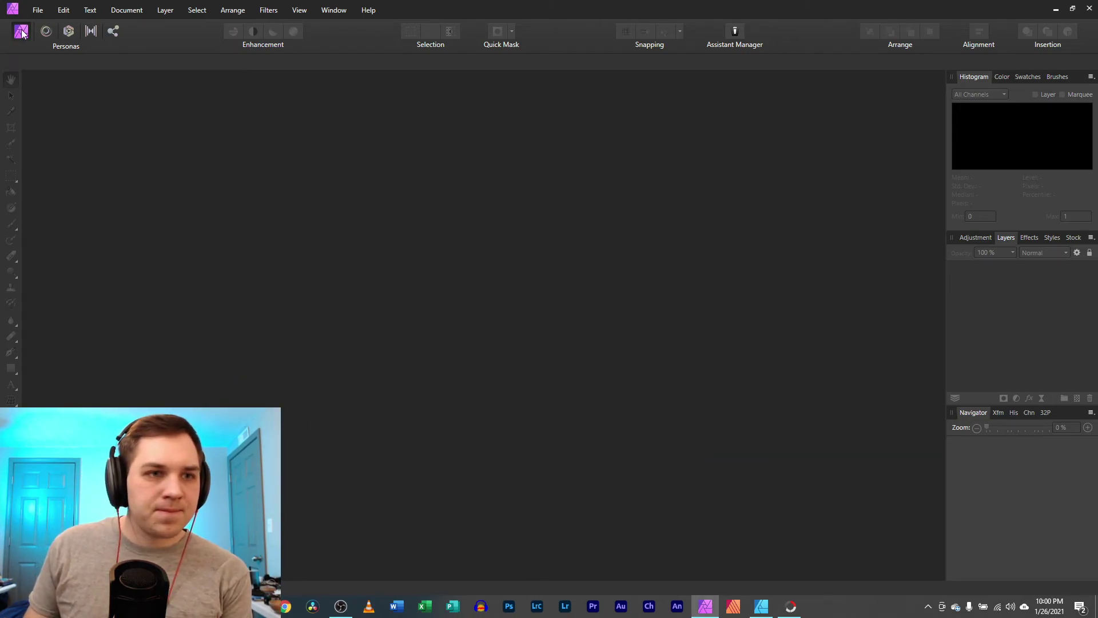
Close Affinity Photo and switch to Affinity Designer, maximizing its window and dismissing the welcome panel.
click(39, 10)
click(38, 10)
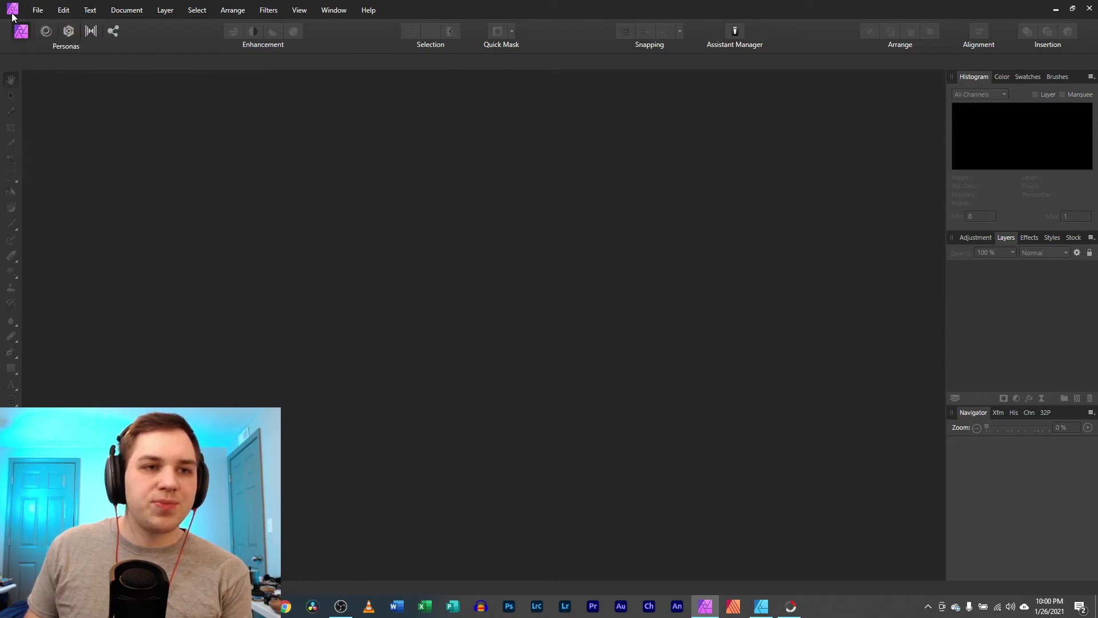
click(1089, 8)
click(762, 606)
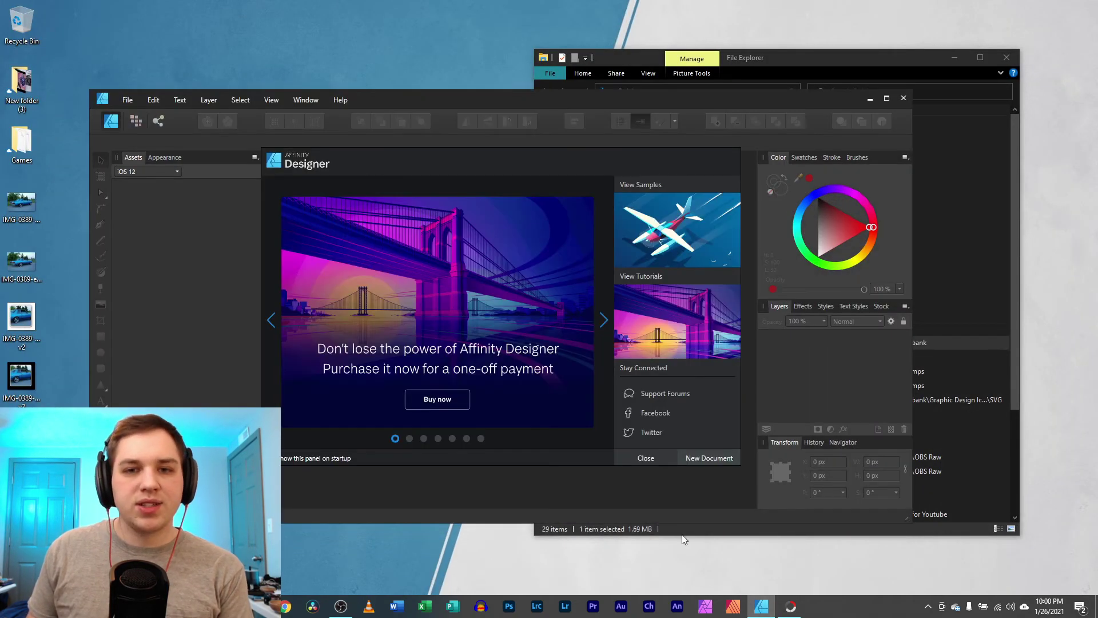
click(886, 98)
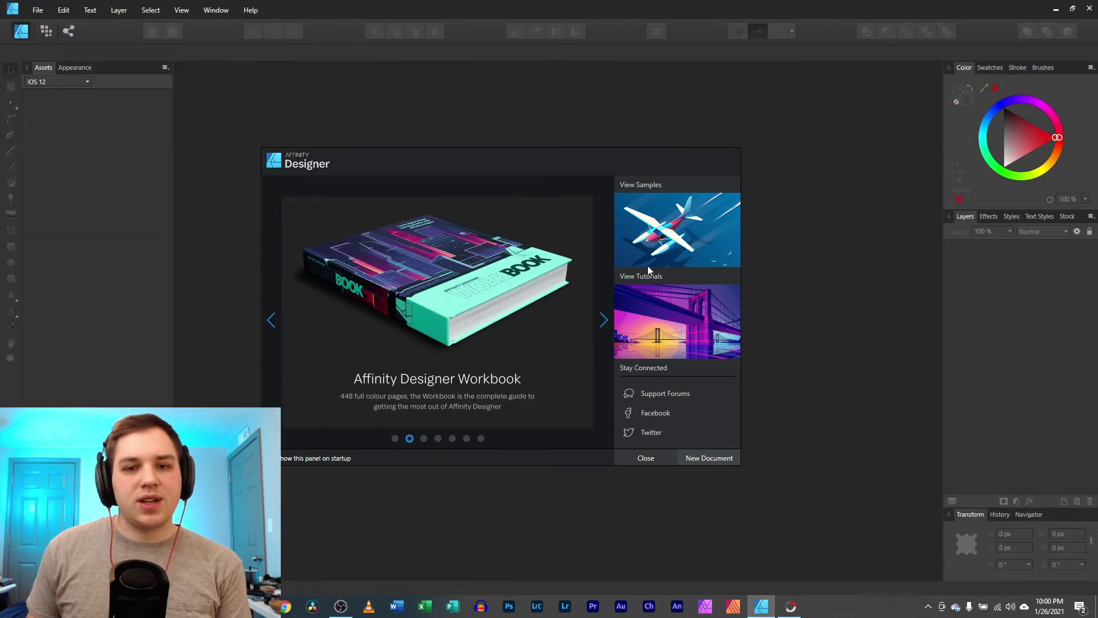
click(659, 461)
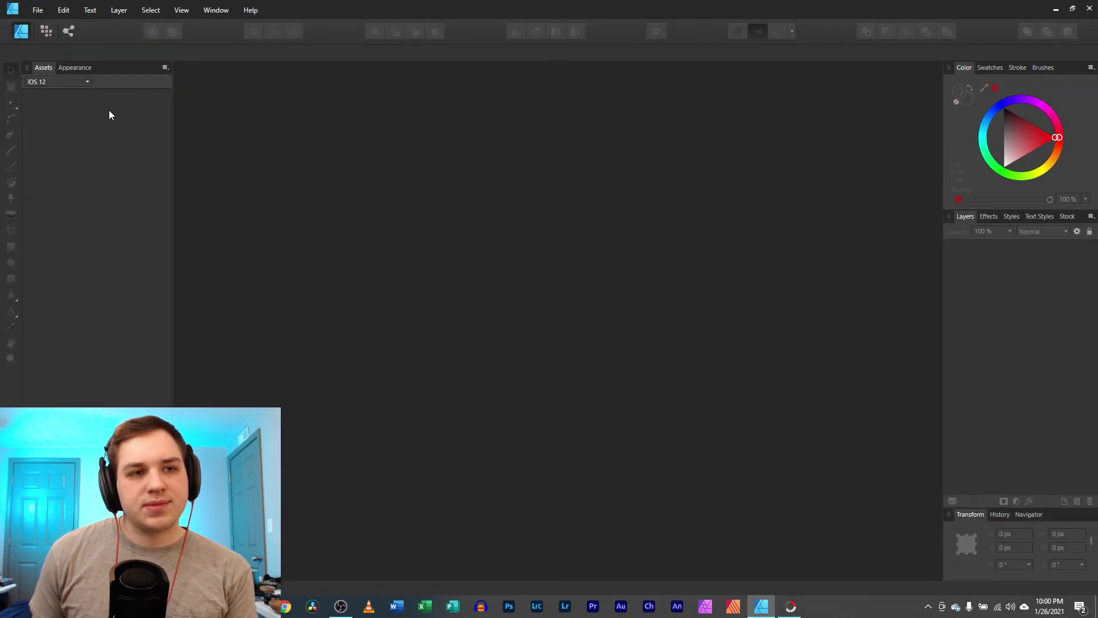
Create a new document from the Letter print preset, 8.5 in × 11 in.
click(37, 10)
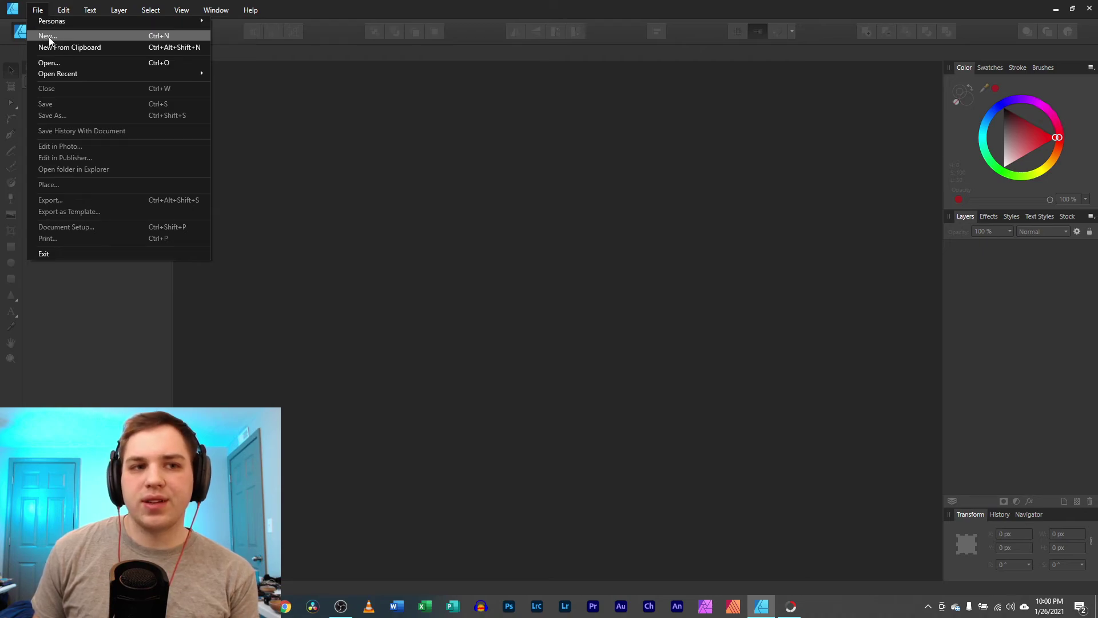
click(114, 36)
scroll(486, 274, down, 3)
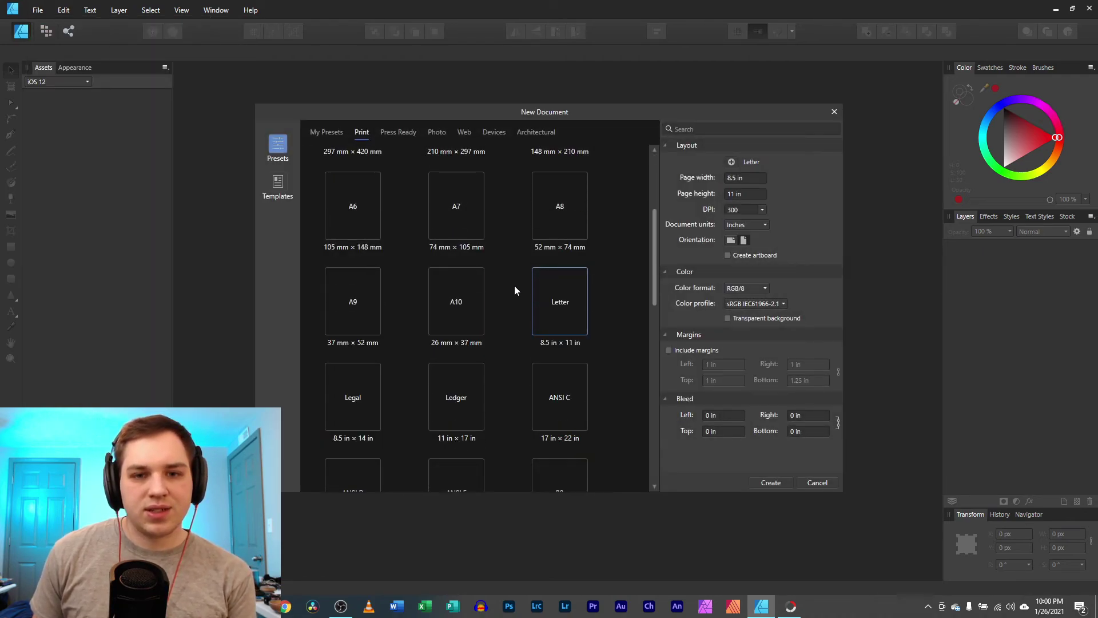
double_click(554, 304)
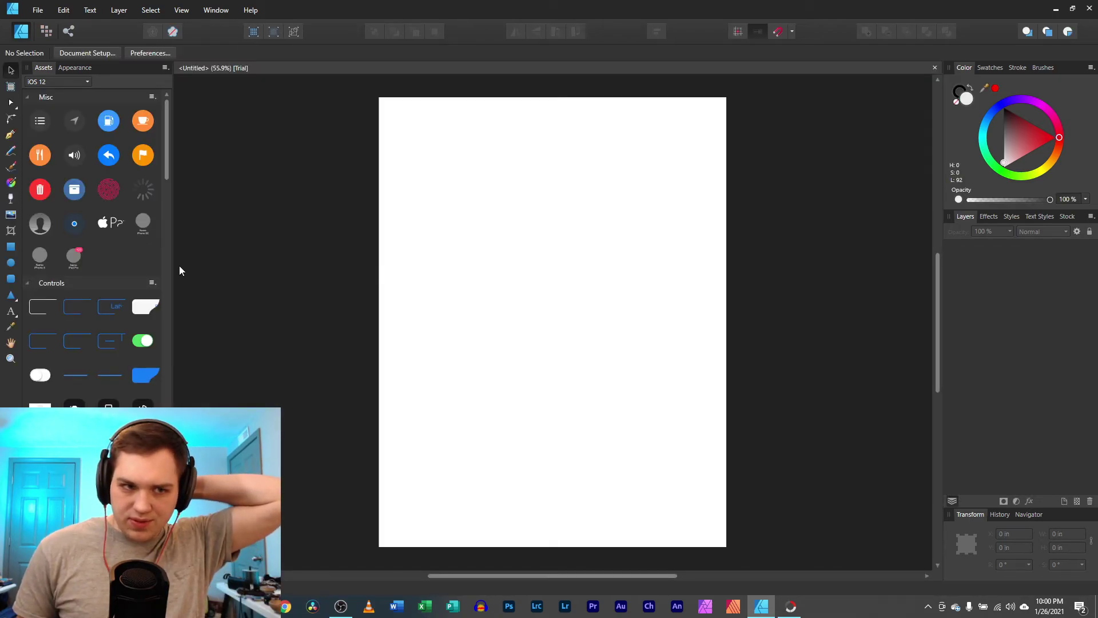
Place the iOS 12 Food & Drinks icon, Back icon, Button label, dark Suggestions bar and single-line Recipient asset down the page.
drag(38, 164, 469, 200)
drag(113, 163, 606, 280)
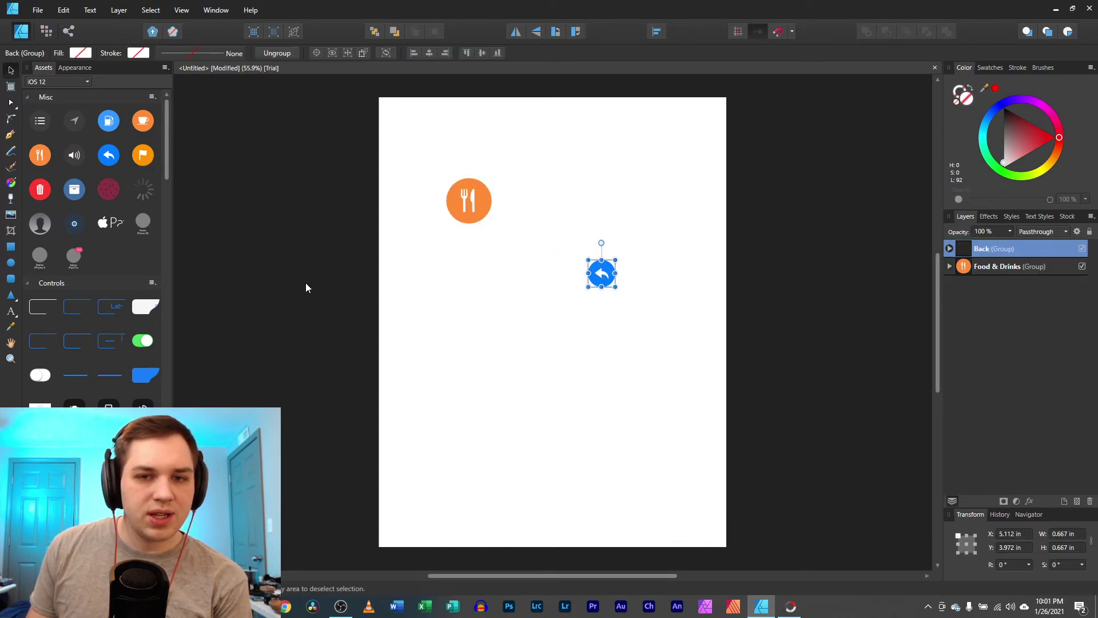
scroll(98, 318, down, 5)
drag(134, 179, 445, 351)
drag(92, 396, 661, 422)
scroll(297, 454, down, 3)
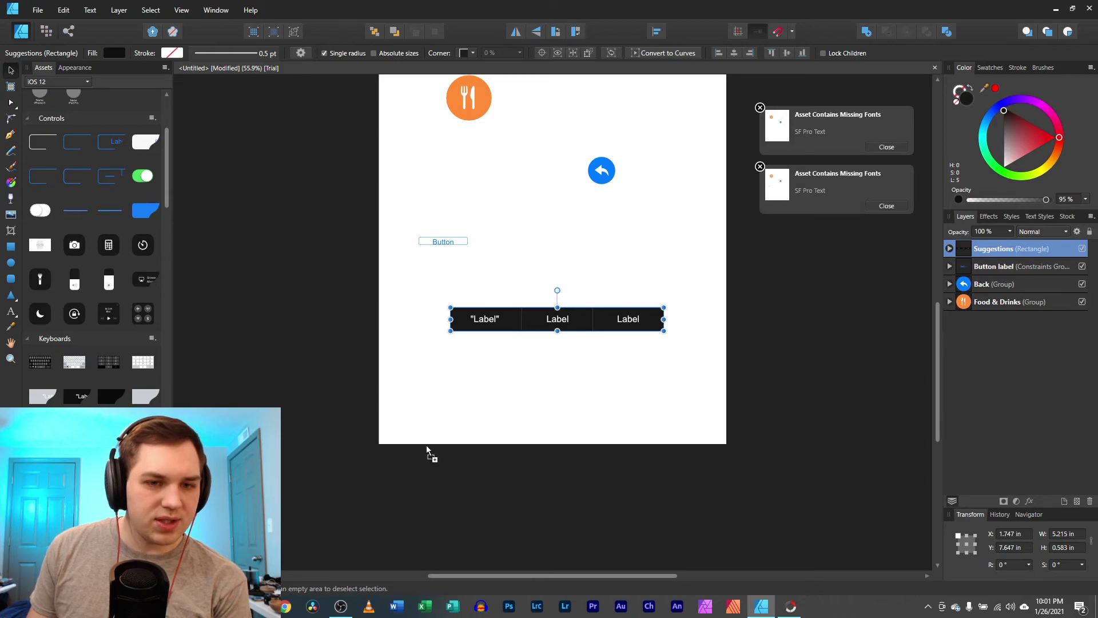
drag(334, 462, 515, 400)
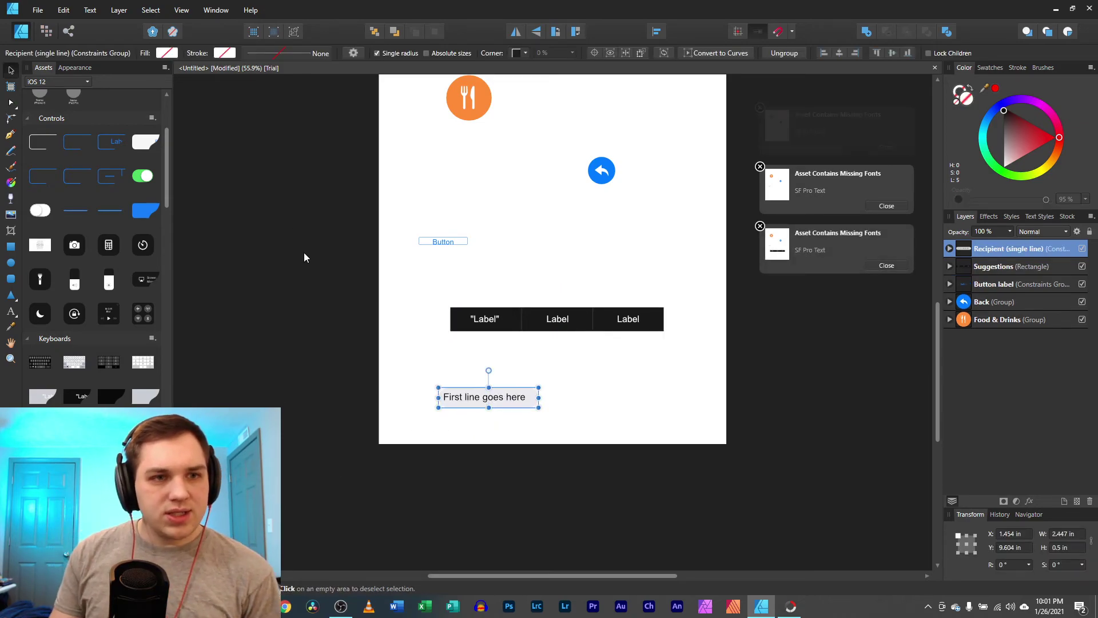
scroll(429, 326, up, 4)
scroll(591, 269, down, 1)
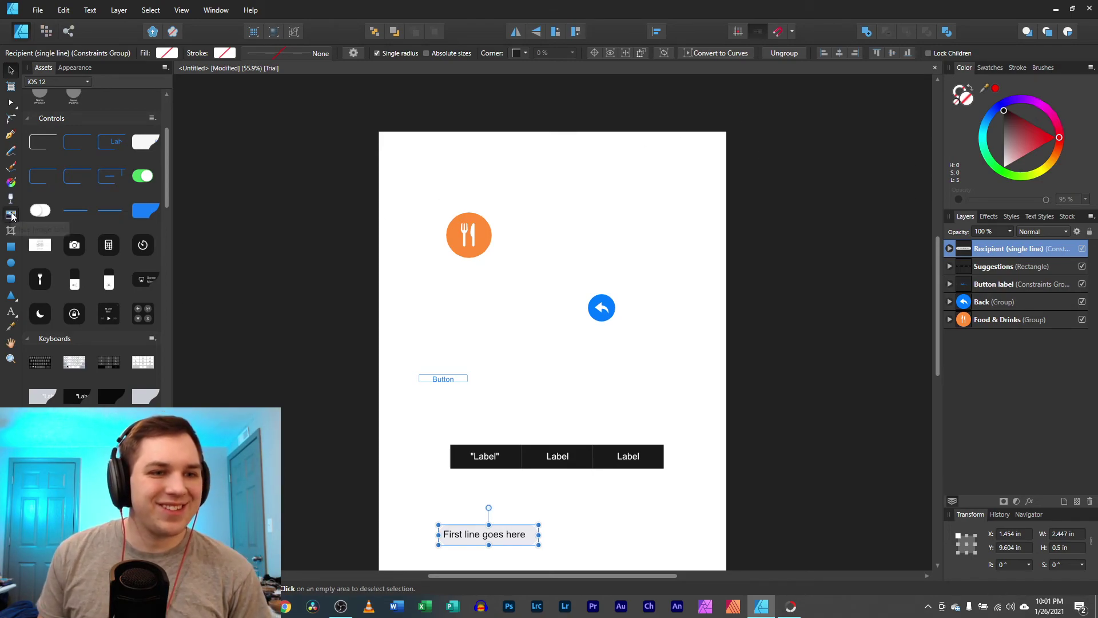
Place the IMG-0389-edit car photo from the Desktop below the Back icon, at about X 5 in, Y 5.12 in.
click(11, 214)
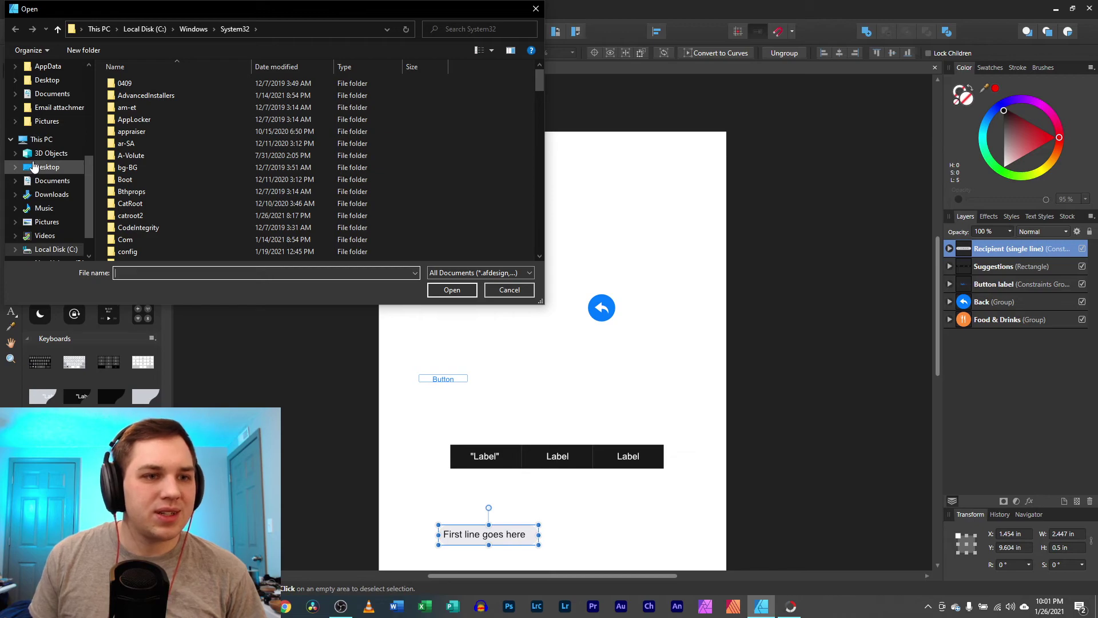
click(47, 167)
double_click(322, 98)
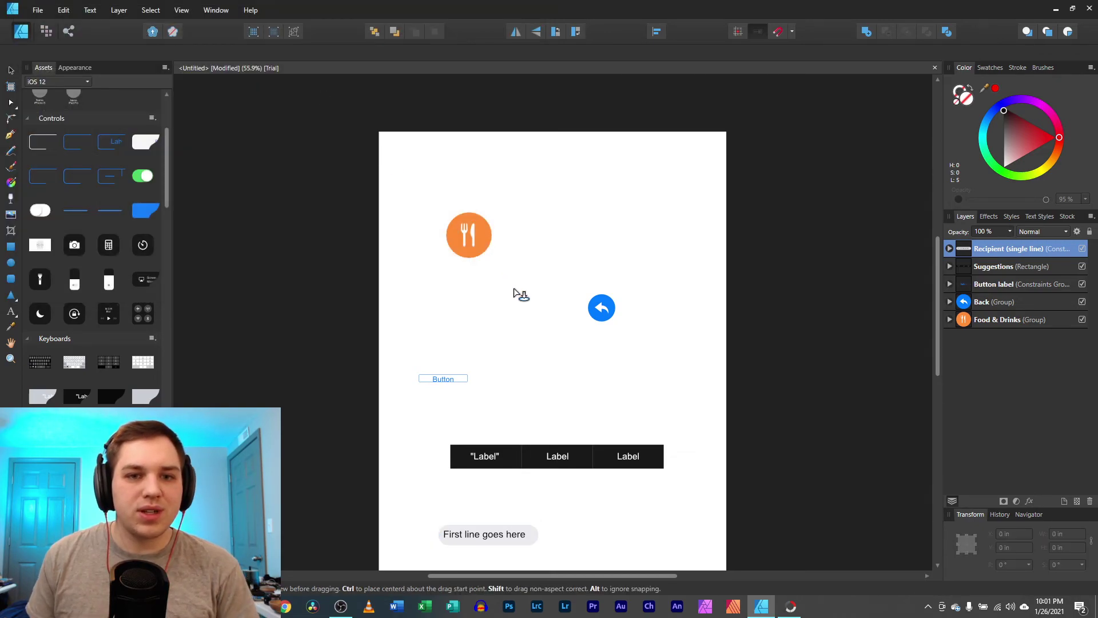
scroll(728, 346, down, 3)
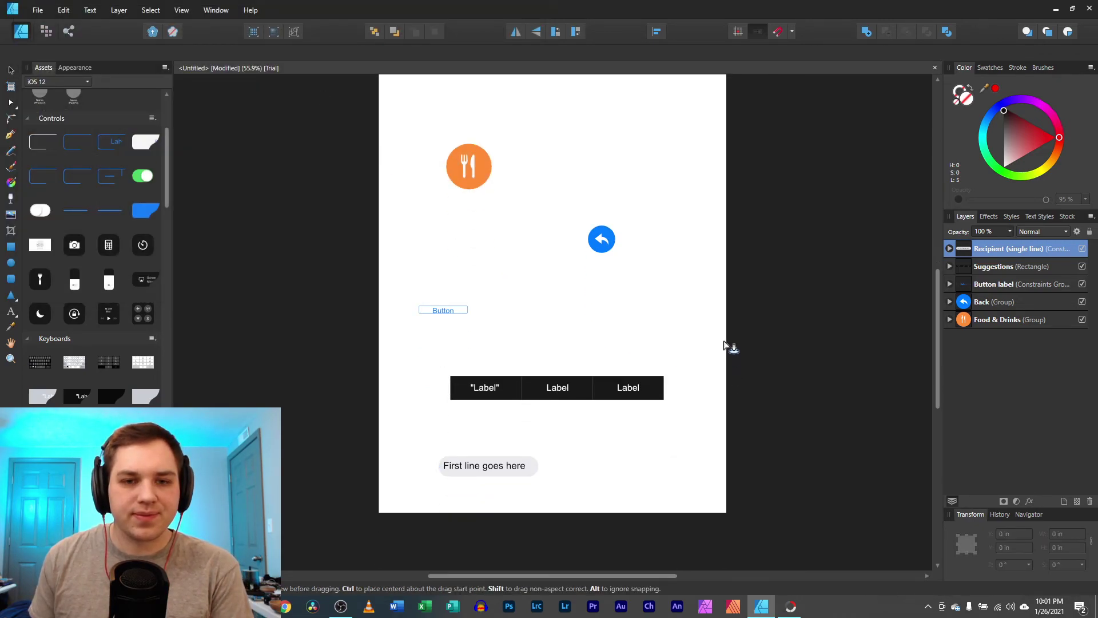
click(645, 305)
drag(635, 302, 611, 281)
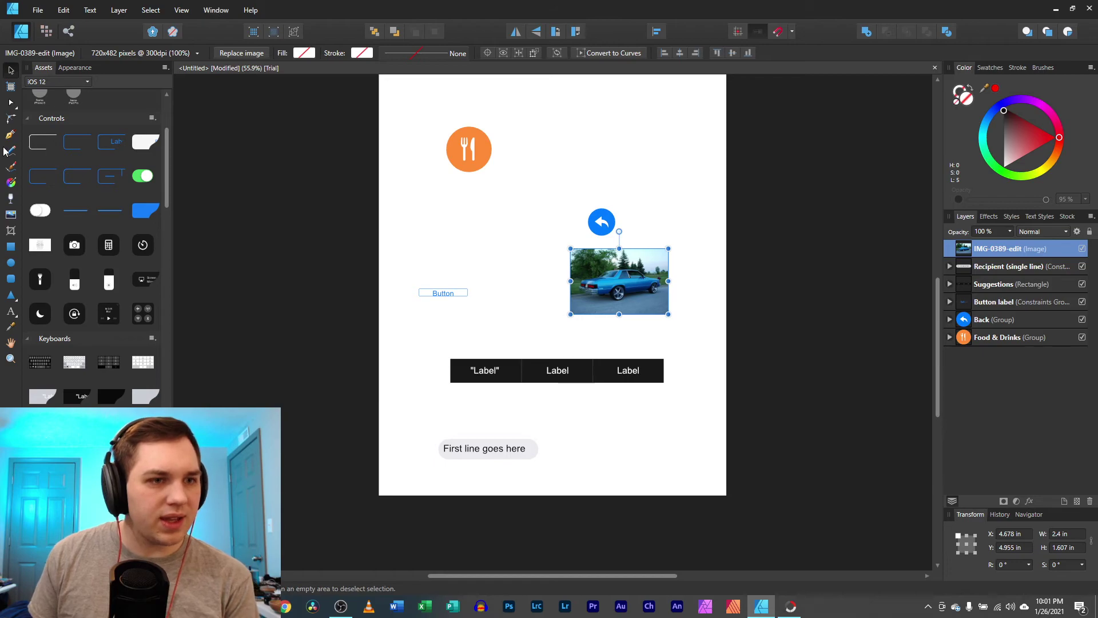
drag(608, 296, 611, 289)
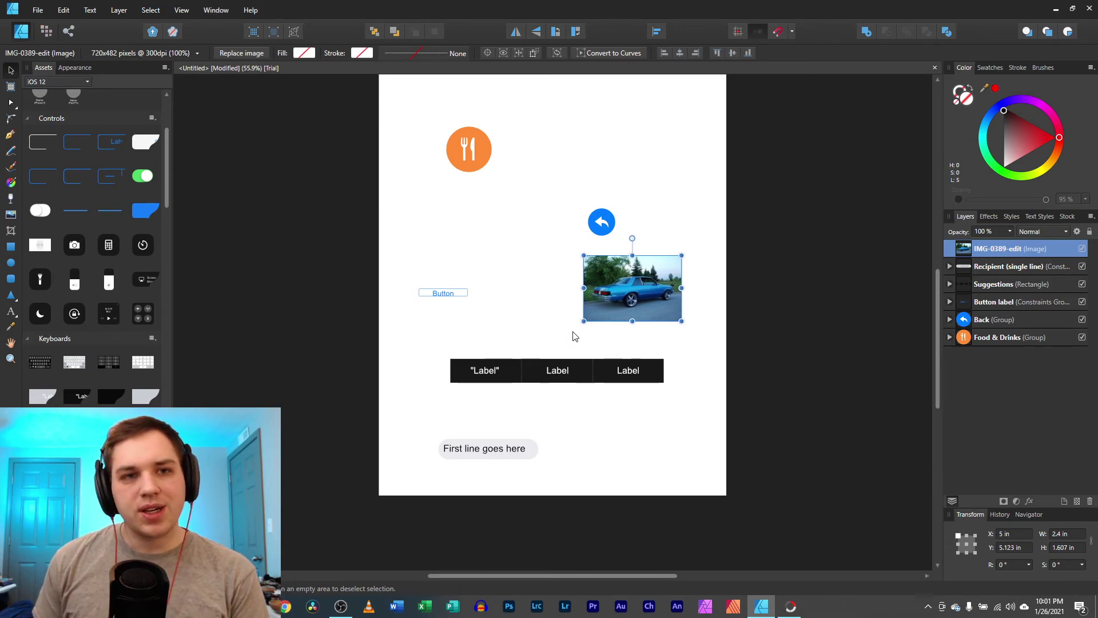
Add the iOS 12 Camera control asset between the Food & Drinks and Back icons, and clear the selection.
scroll(567, 338, up, 5)
scroll(515, 355, down, 3)
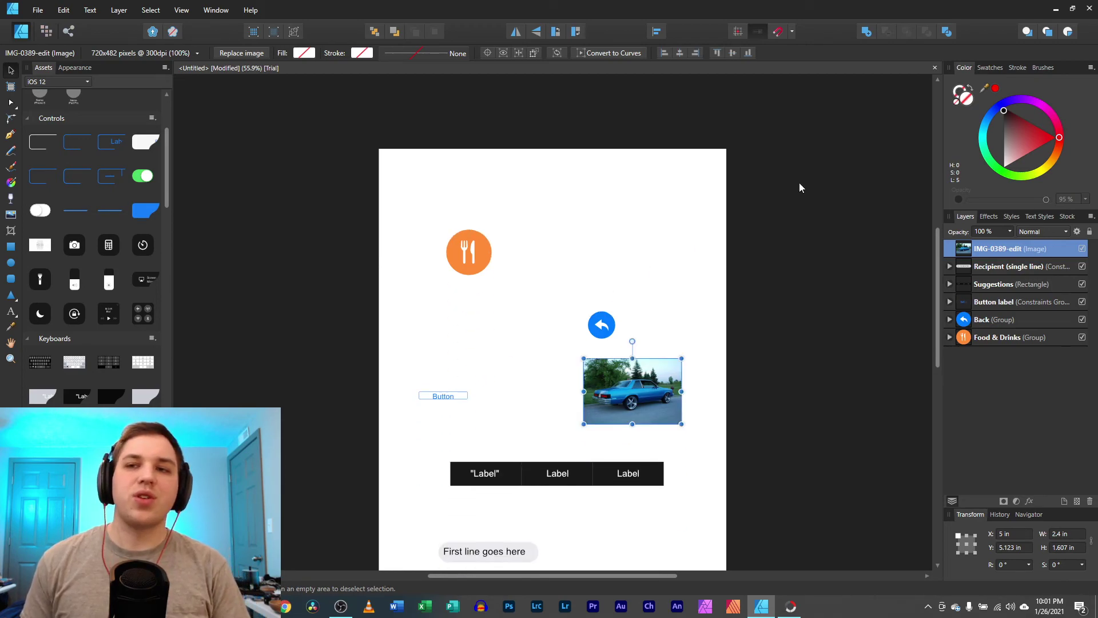
scroll(503, 344, down, 1)
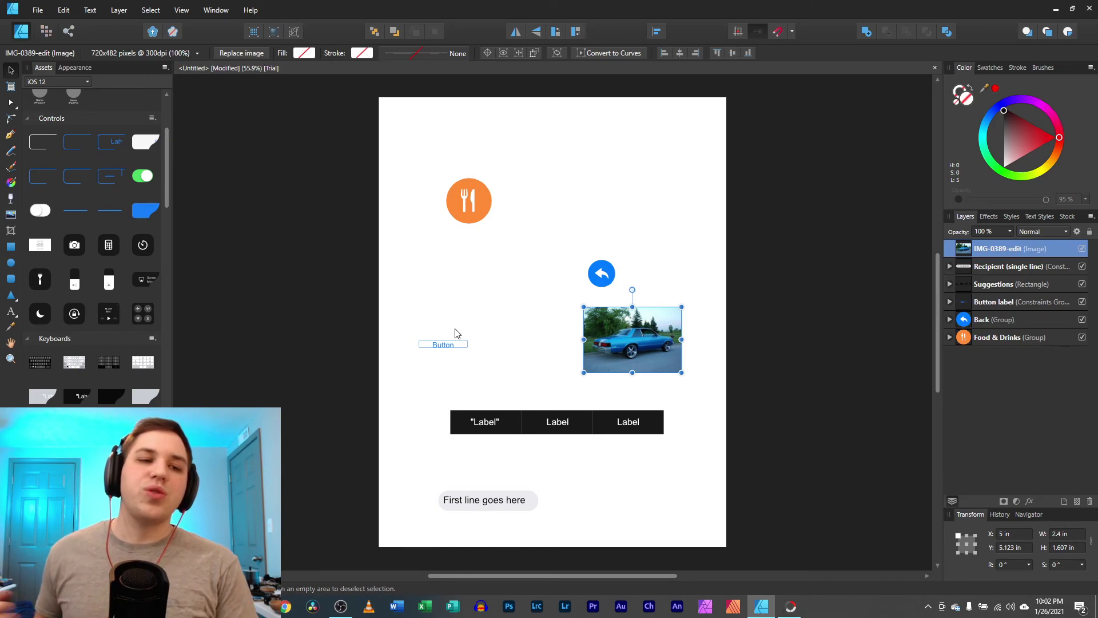
drag(84, 248, 516, 271)
click(480, 265)
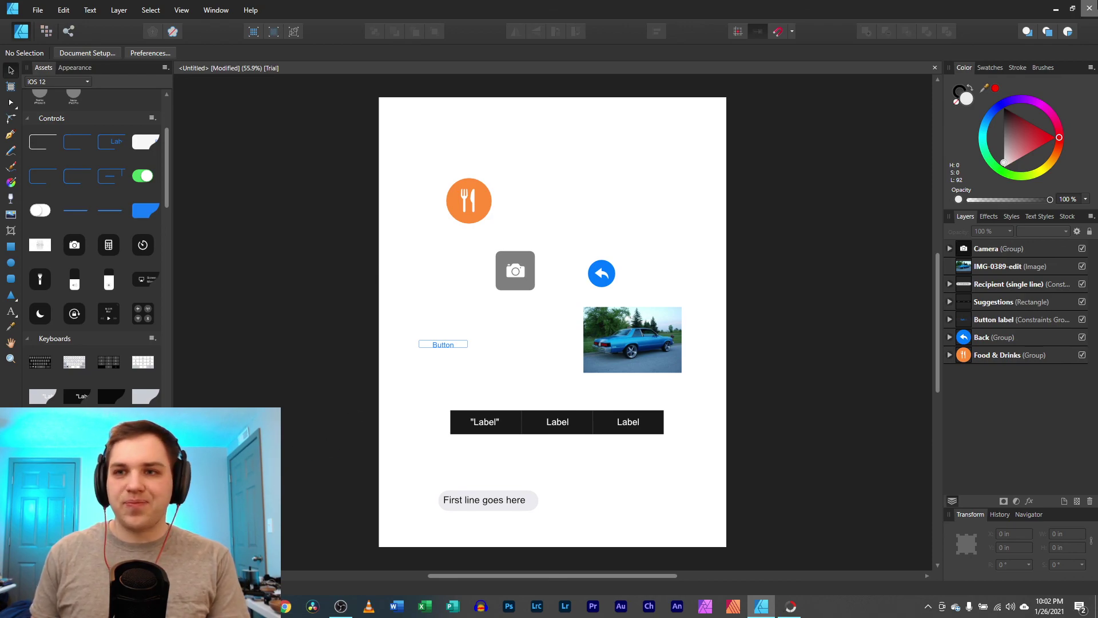
Close Affinity Designer without saving the untitled document.
click(1090, 8)
click(544, 312)
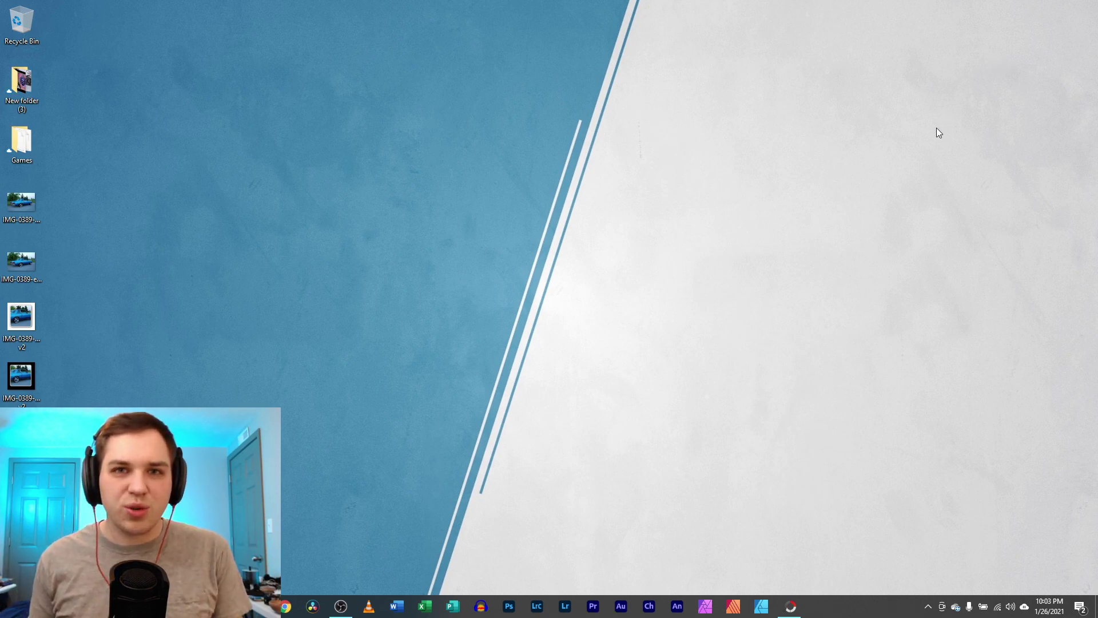
click(928, 606)
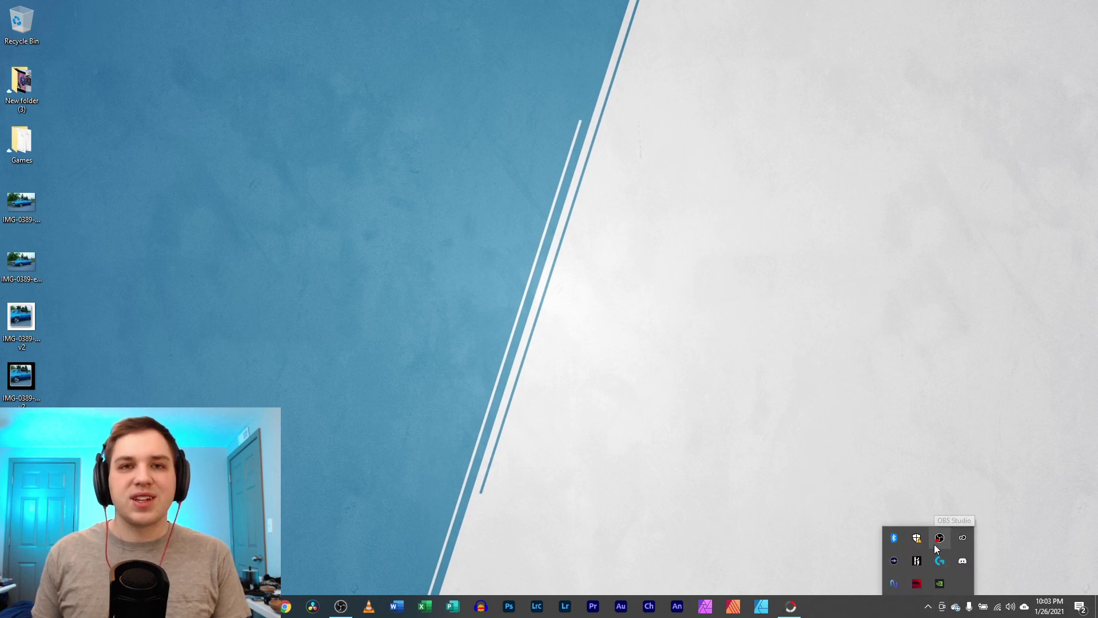